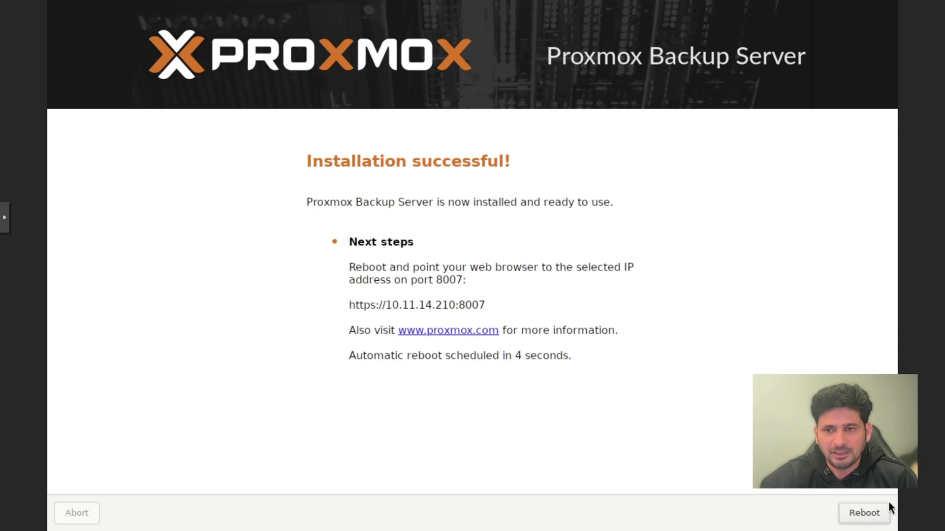
Reboot the freshly installed Proxmox Backup Server from the Installation successful page
left_click(850, 509)
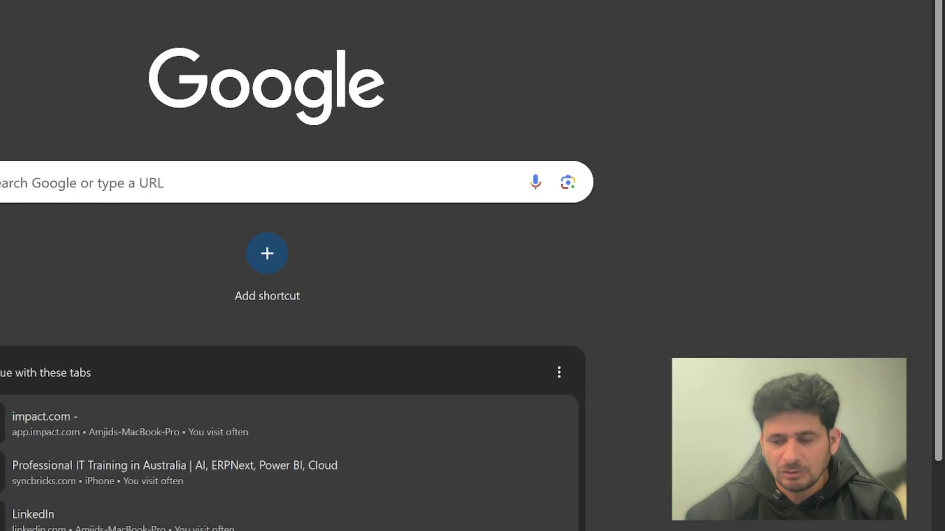
Load 10.11.14.210:8007 and proceed past the untrusted-certificate warning to pbs02's login page
type("10.11.14")
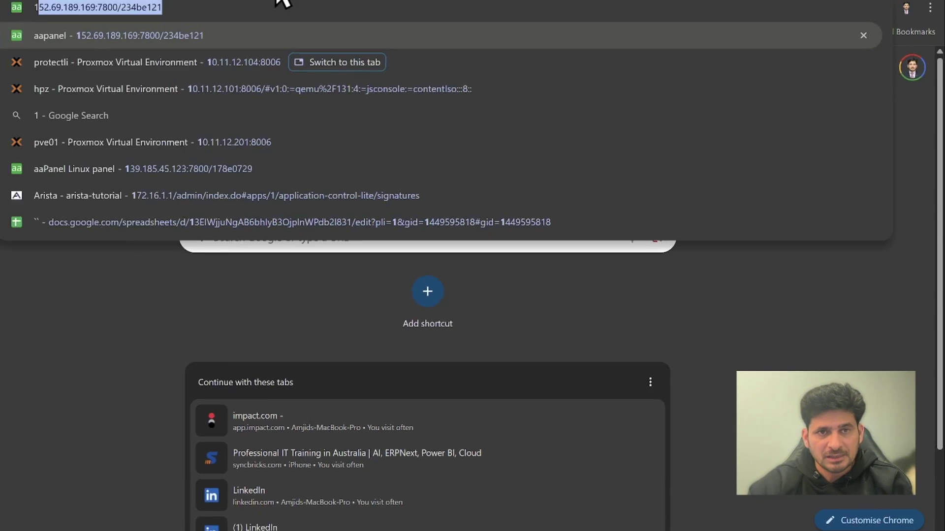
type(".210:8007")
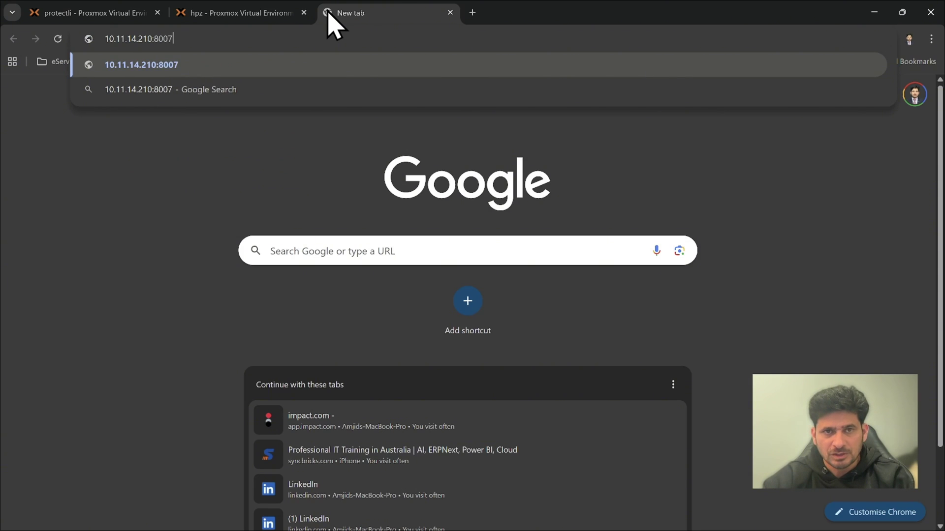
key("Return")
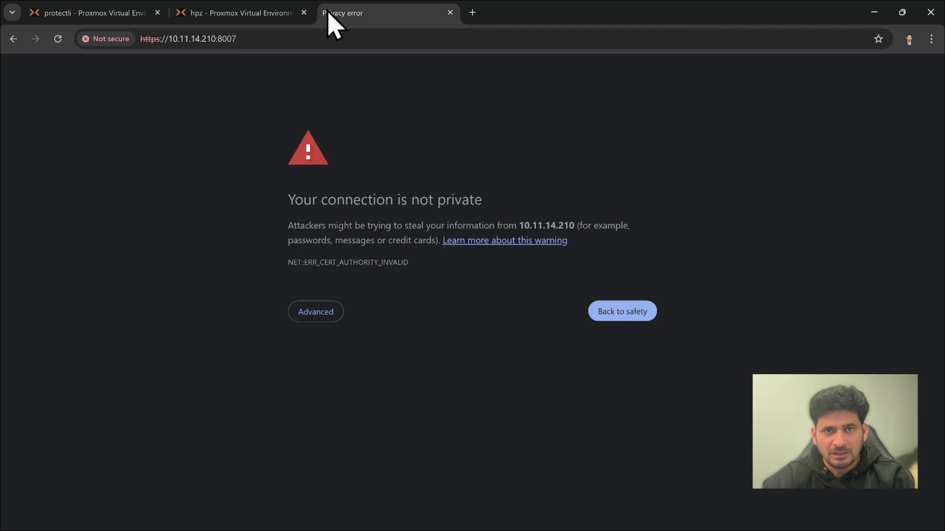
left_click(324, 313)
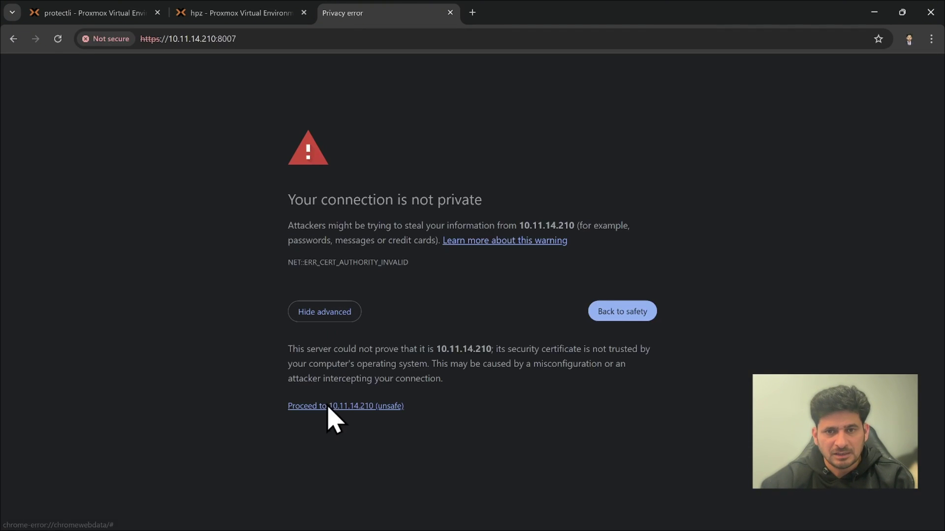
left_click(331, 407)
Log into pbs02 as root with its password and dismiss the subscription notice
type("root")
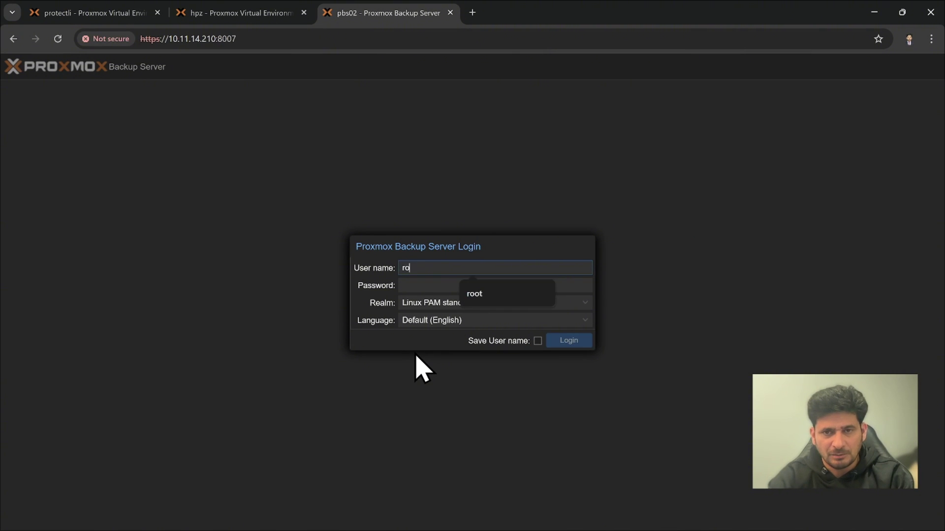
key("Tab")
type("******")
key("Return")
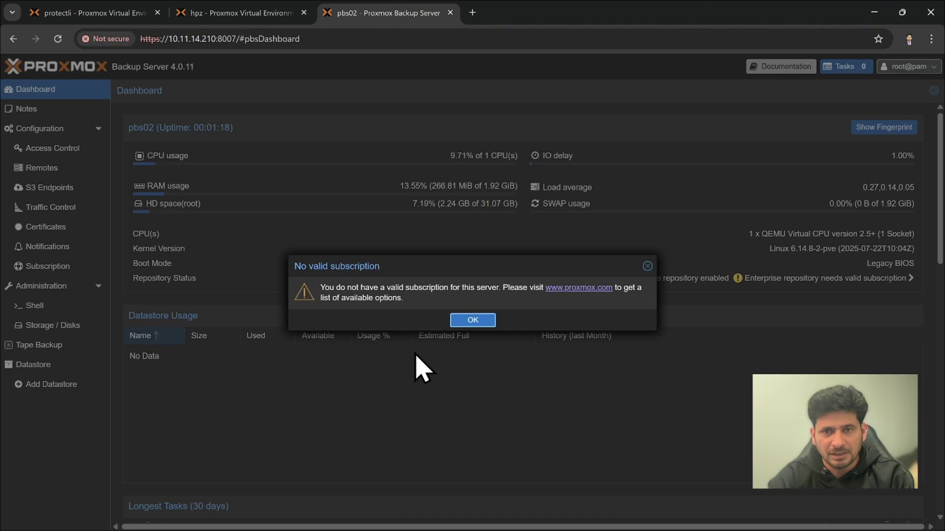
left_click(460, 320)
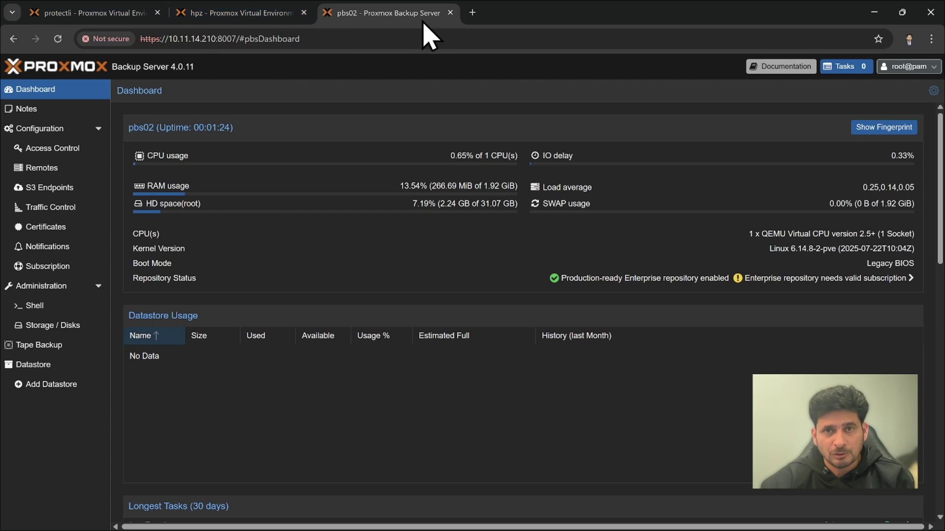
Open pbs01 at 10.11.12.210:8007 in a new tab placed before pbs02's tab
left_click(471, 13)
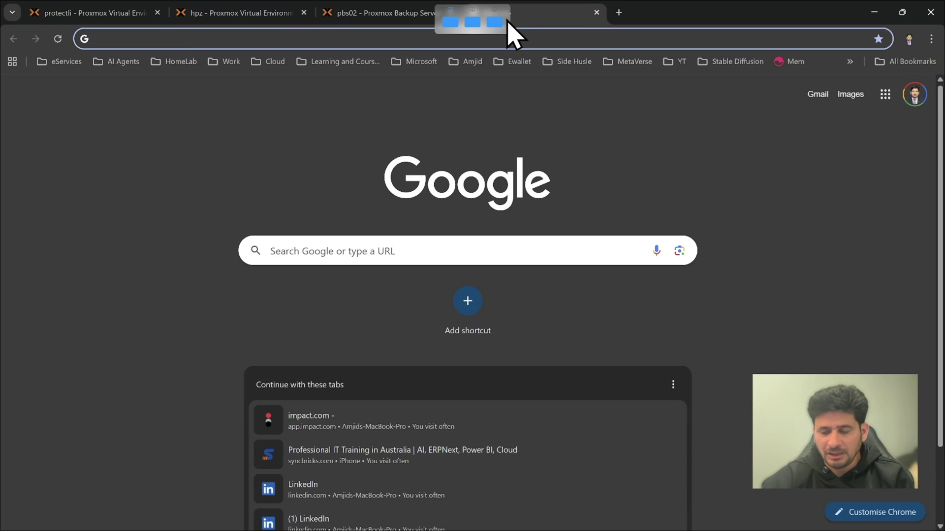
type("10.11.12.")
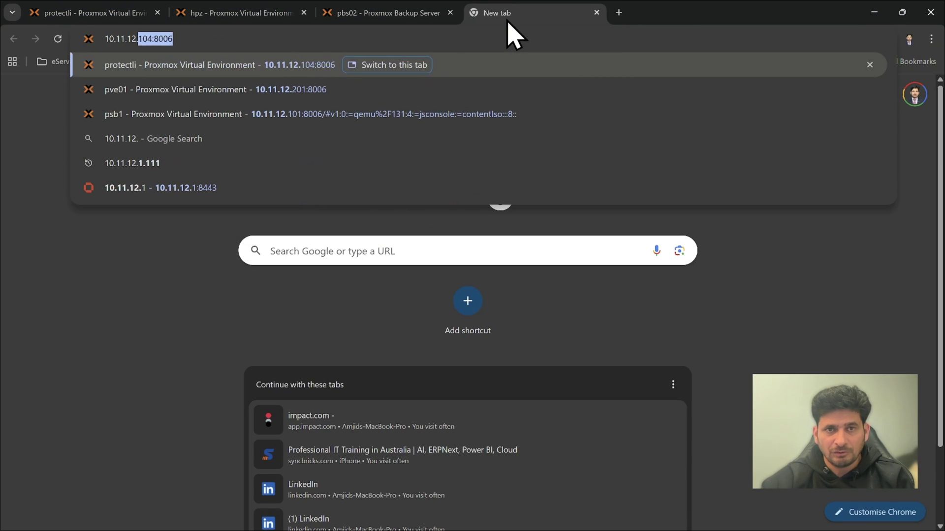
type("201")
key("BackSpace")
key("BackSpace")
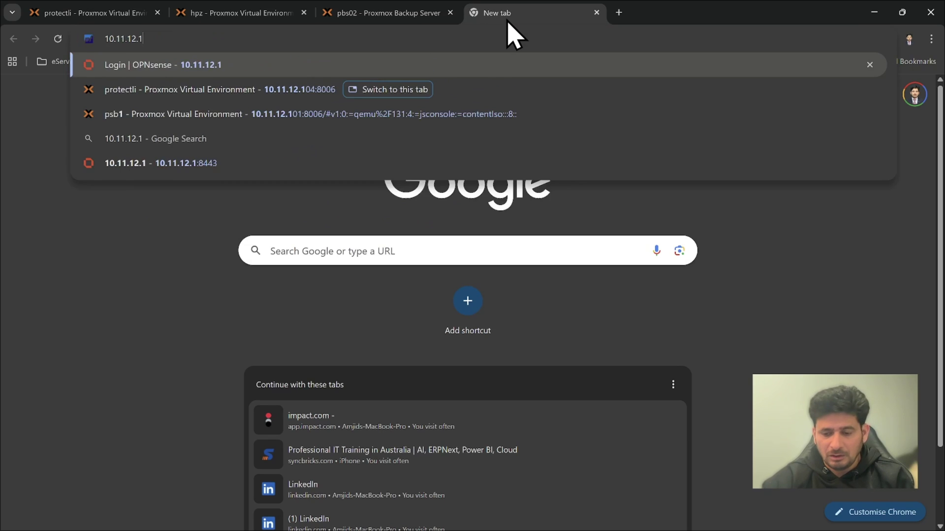
type("210")
key("Return")
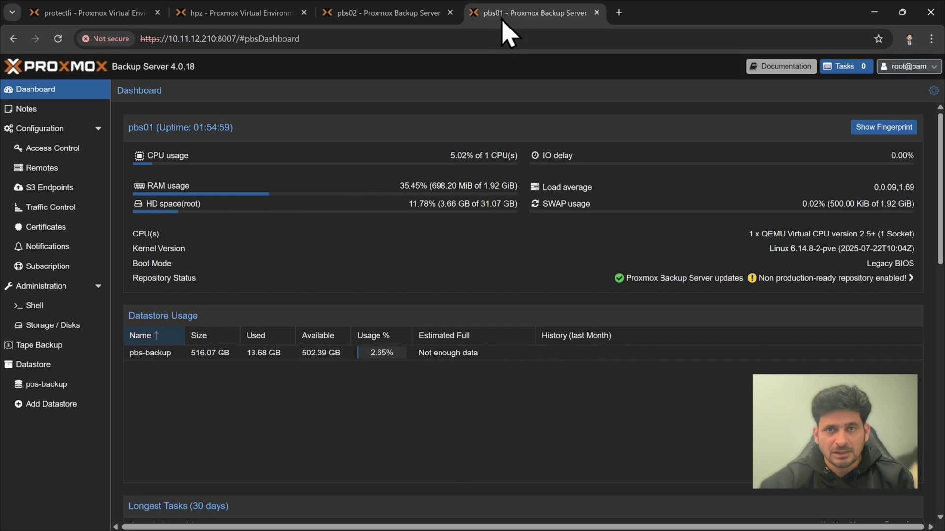
left_click_drag(502, 21, 349, 17)
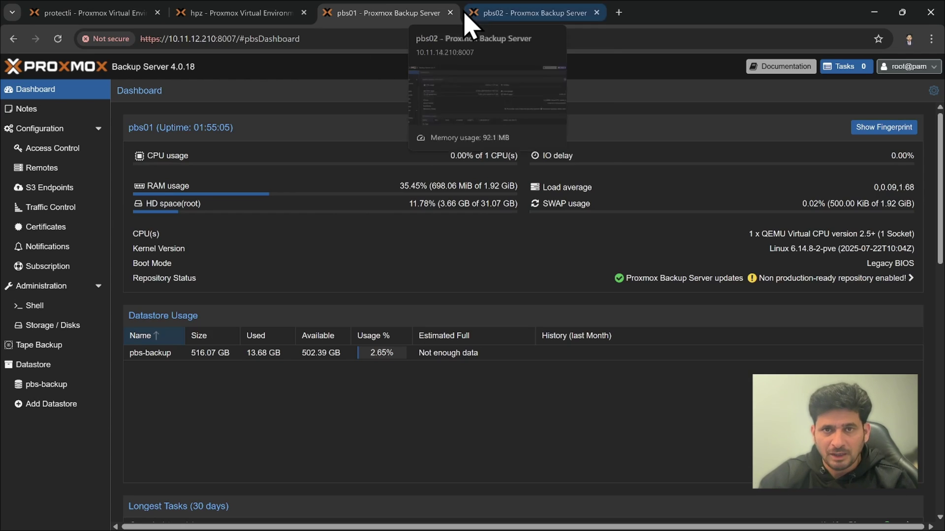
left_click(494, 18)
left_click(424, 20)
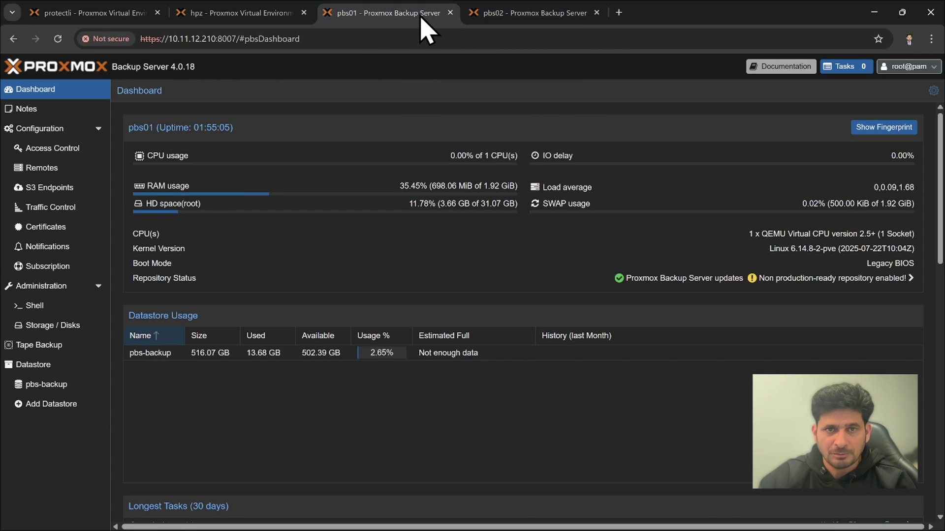
left_click(492, 15)
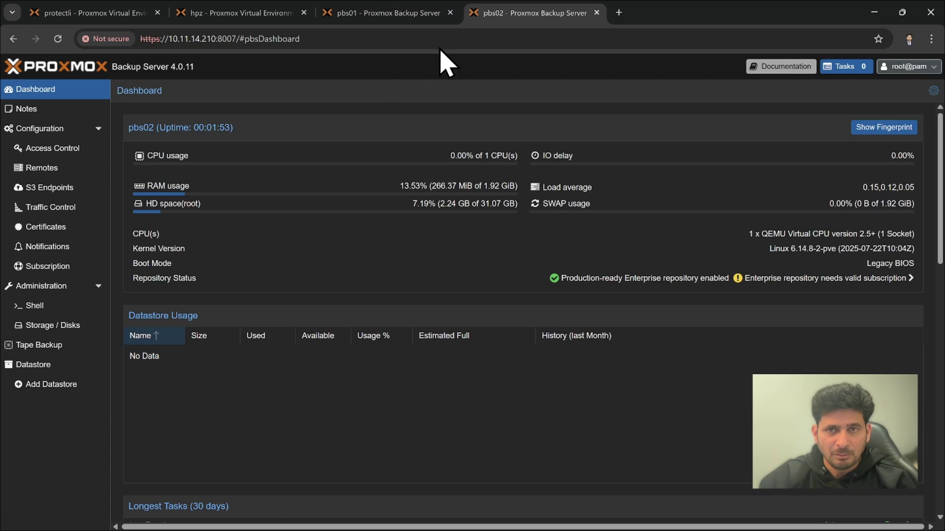
Create user remotesync in the Proxmox Backup (pbs) realm with a password
left_click(48, 151)
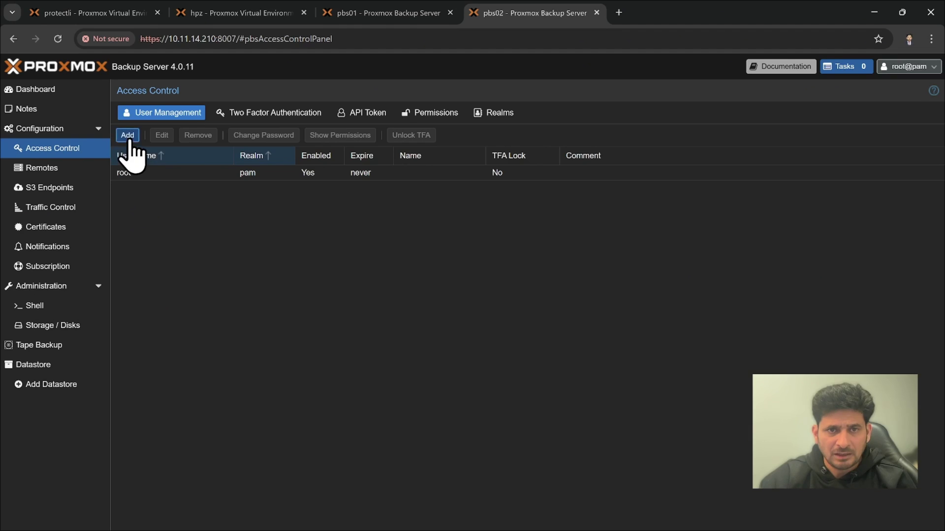
left_click(127, 135)
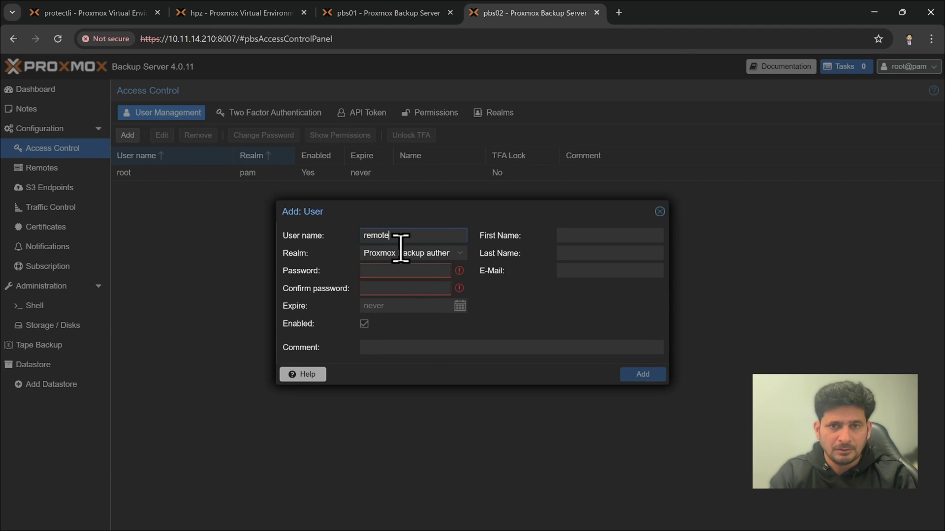
type("remotesync")
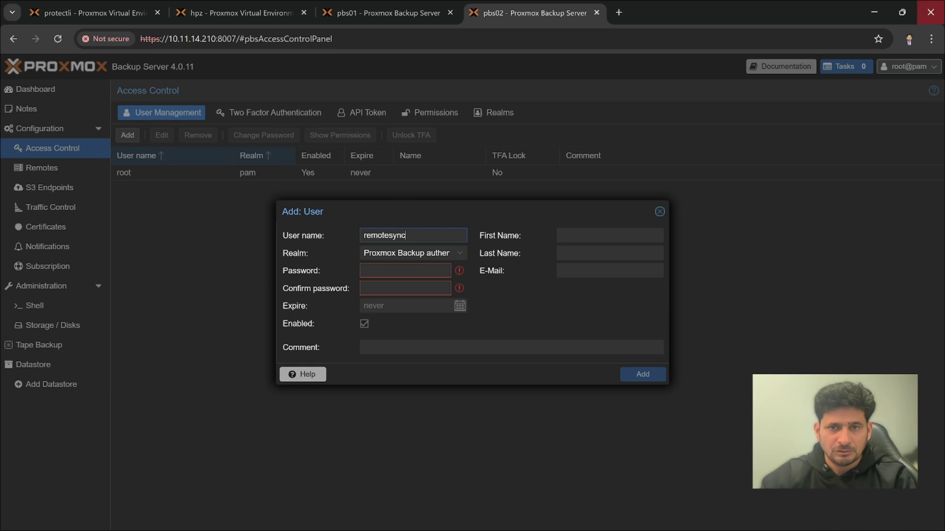
left_click(437, 251)
left_click(424, 267)
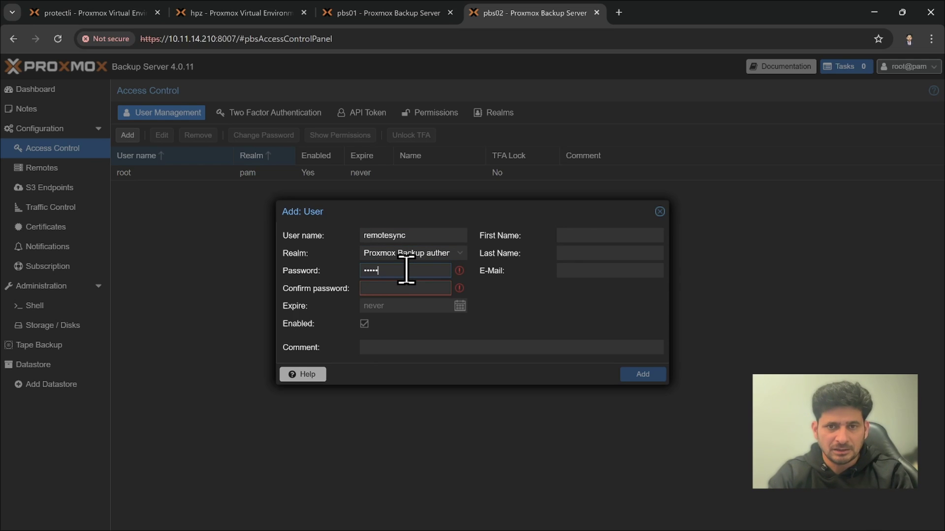
type("•••••")
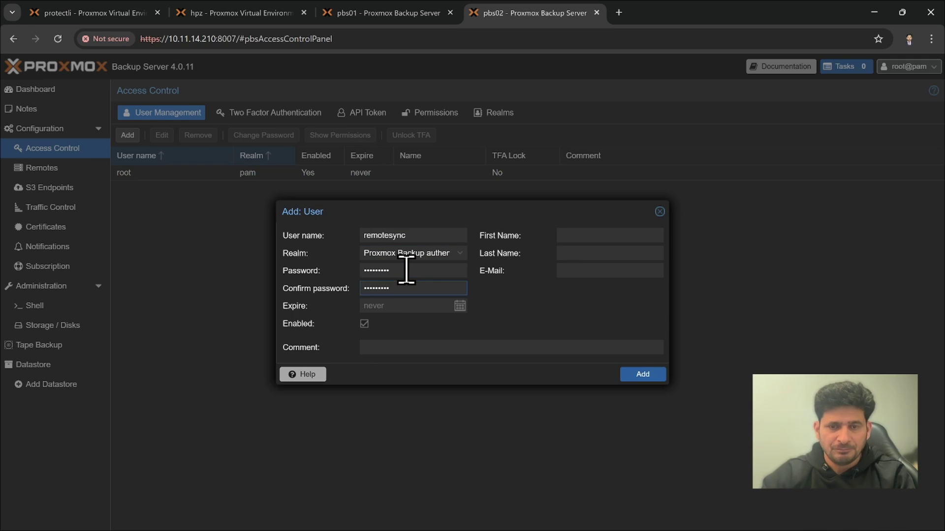
left_click(634, 375)
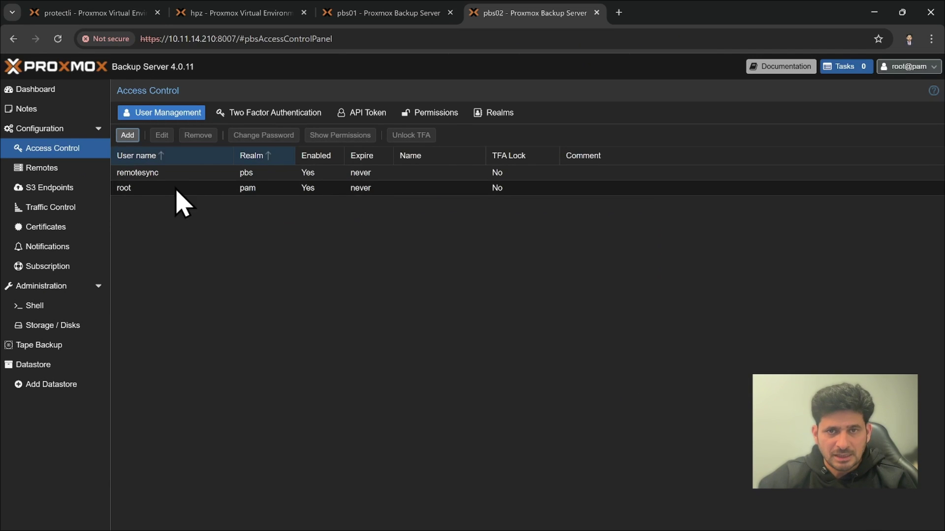
left_click(167, 174)
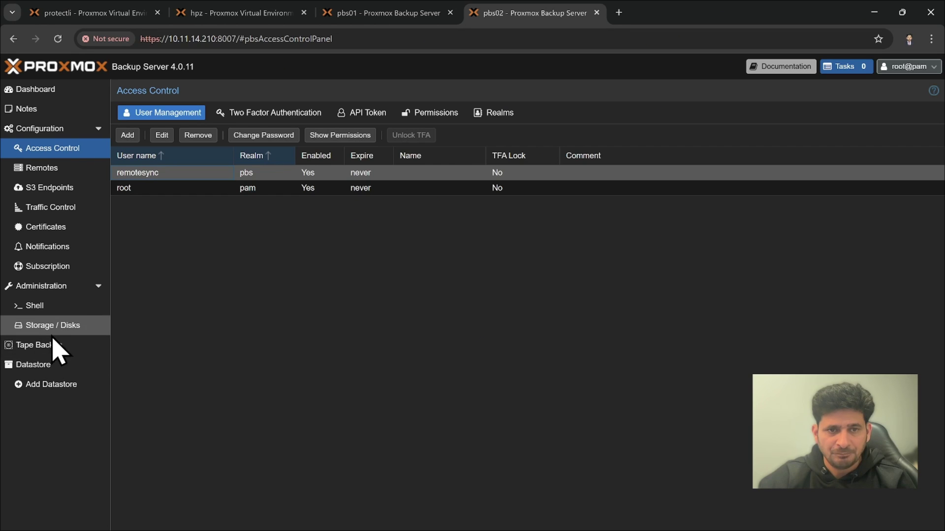
Create single-disk ZFS pool pbs-backup on /dev/sda, added as a datastore
left_click(53, 328)
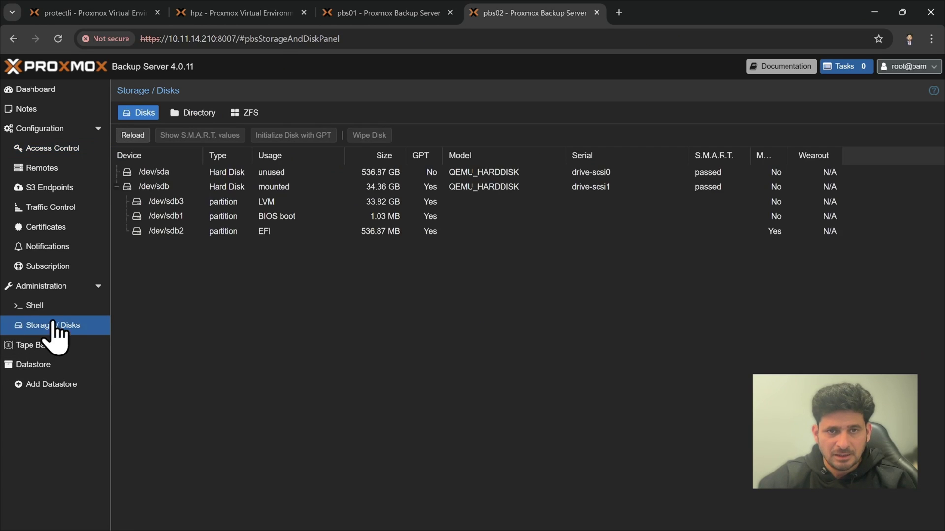
left_click(116, 187)
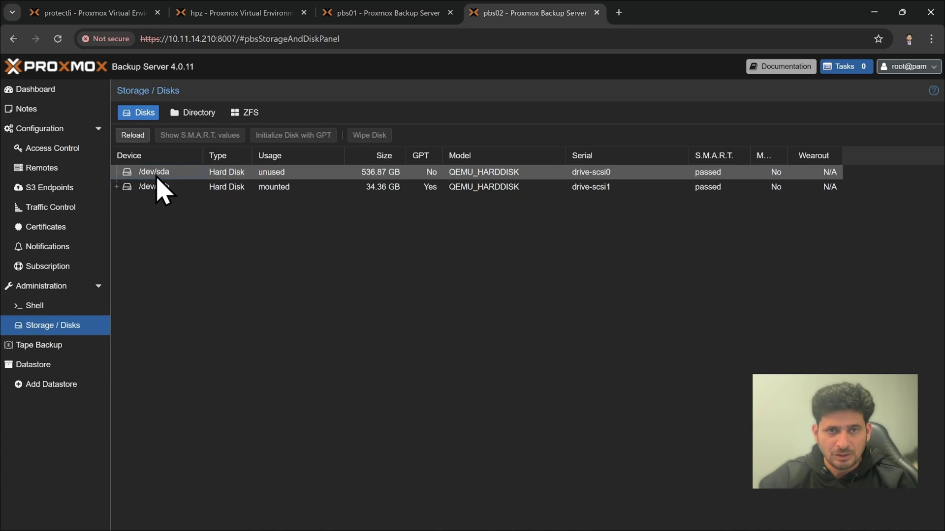
left_click(159, 173)
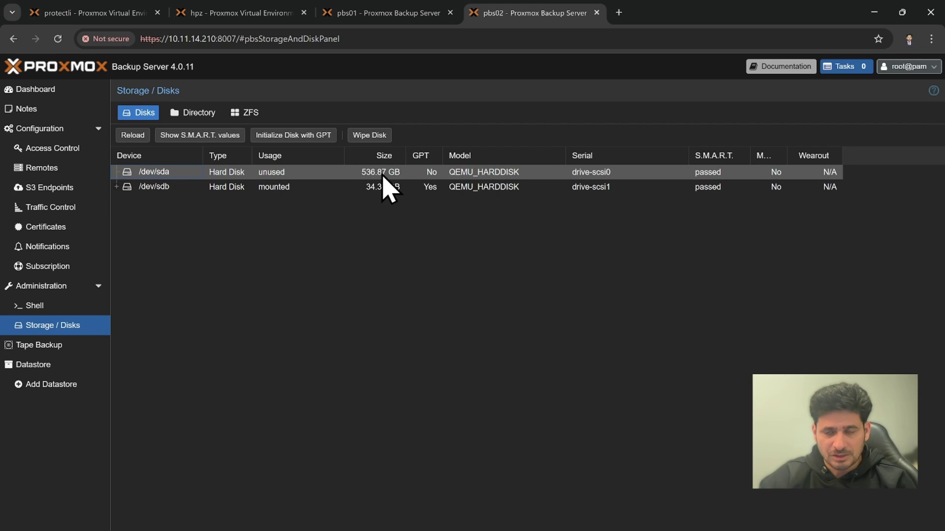
left_click(250, 113)
left_click(189, 135)
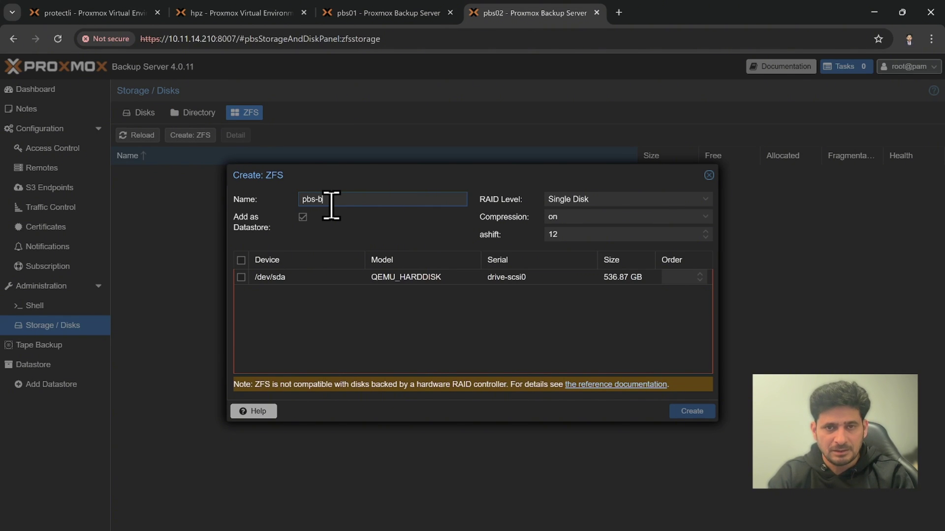
left_click(240, 277)
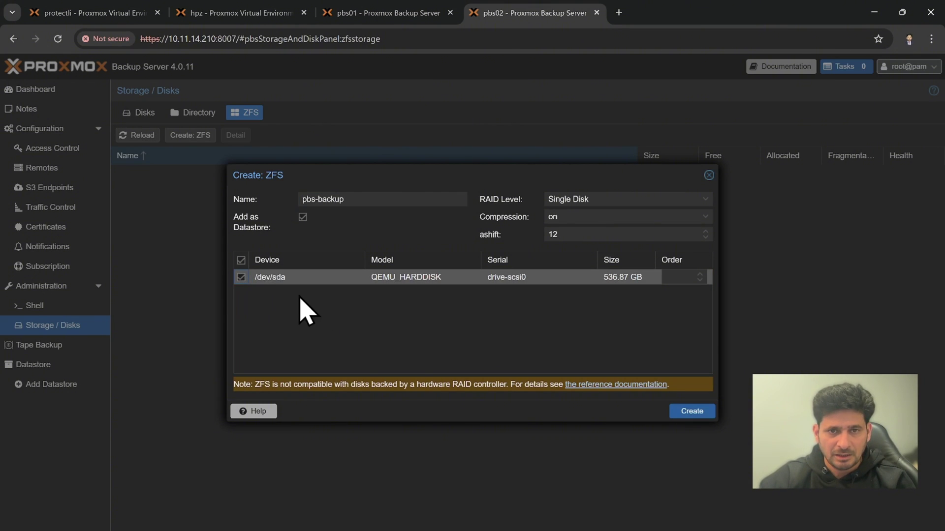
left_click(691, 412)
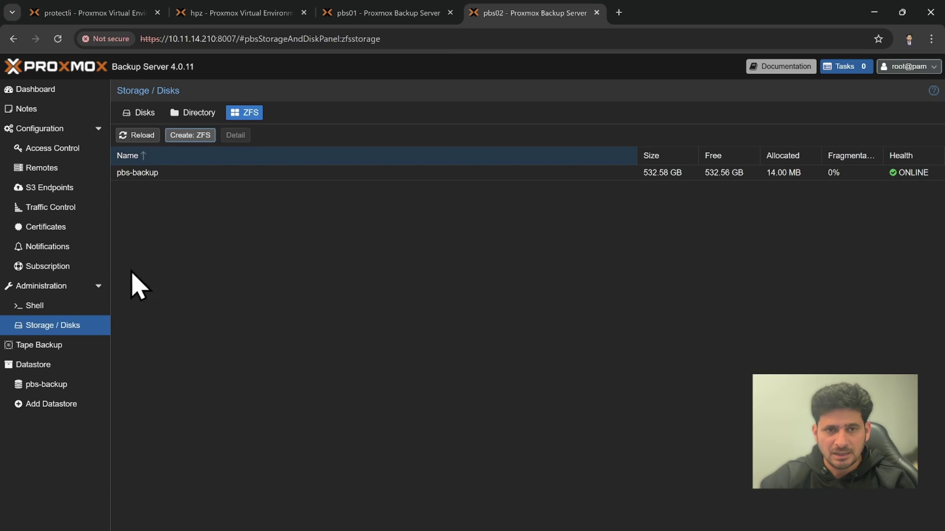
Grant remotesync@pbs the DatastoreAdmin role on /datastore/pbs-backup
left_click(41, 389)
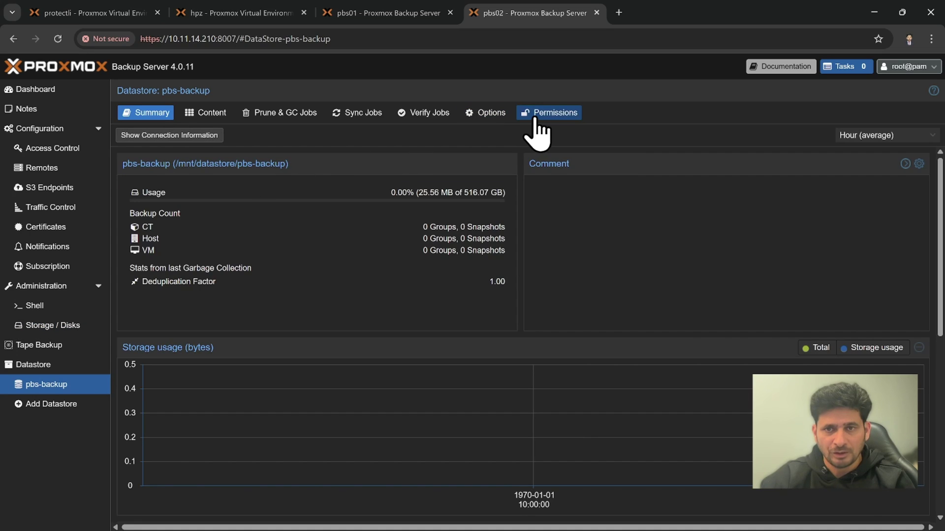
left_click(535, 121)
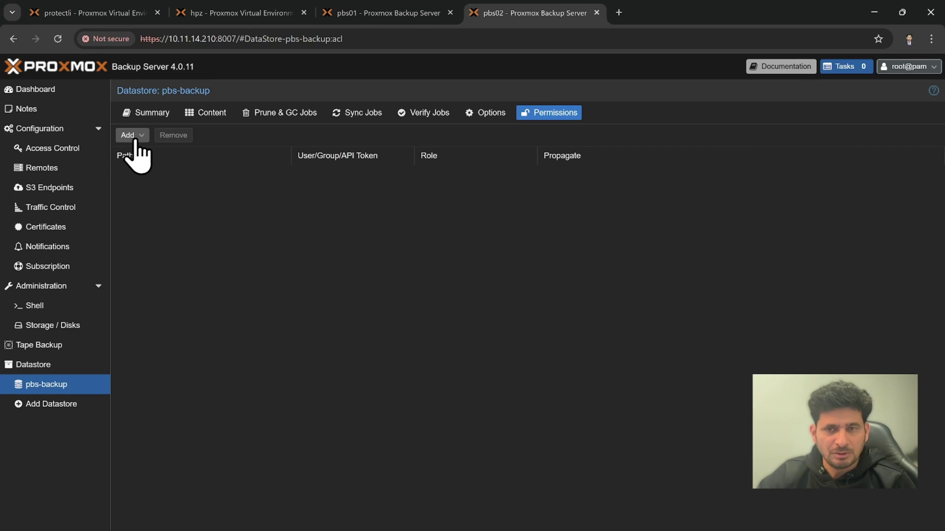
left_click(133, 138)
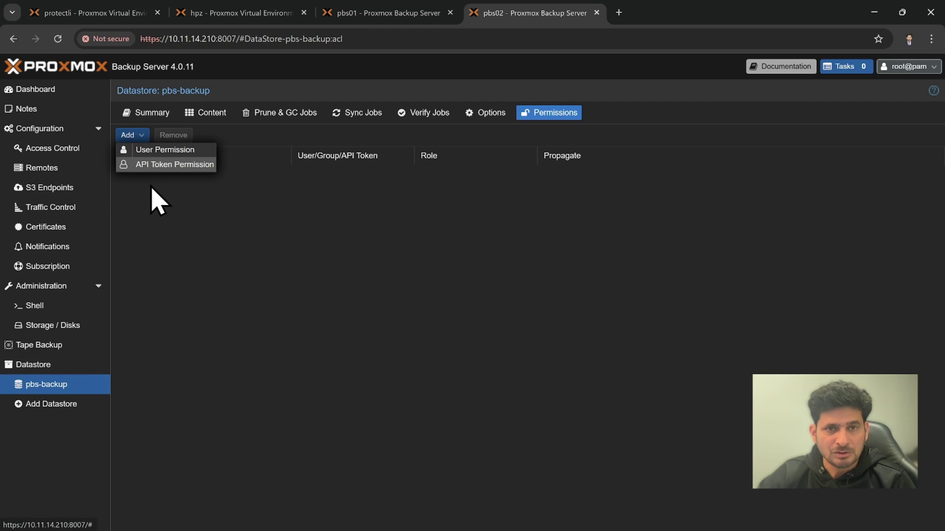
left_click(173, 156)
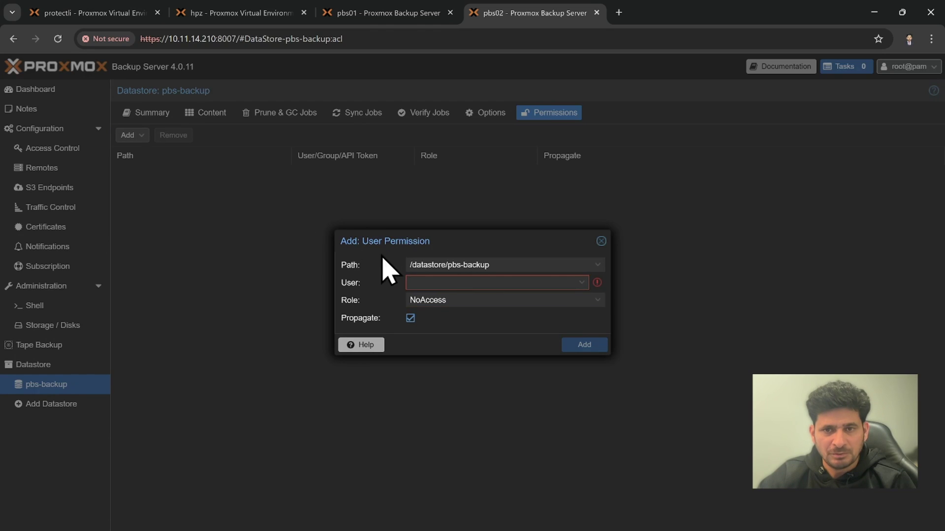
left_click(450, 267)
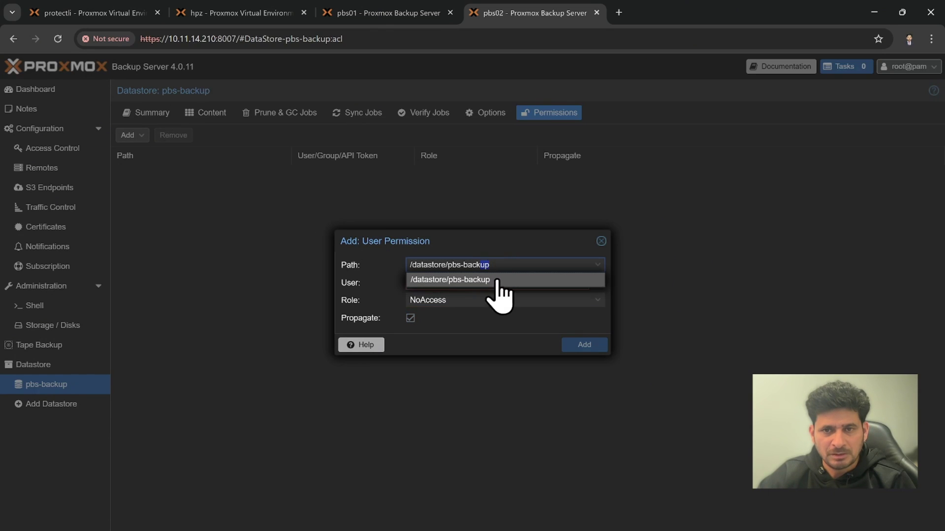
left_click(487, 283)
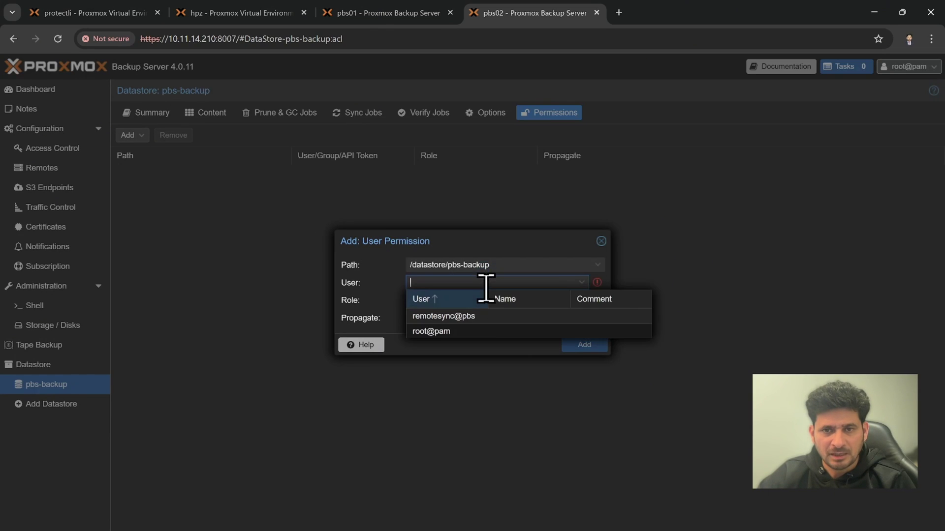
left_click(433, 321)
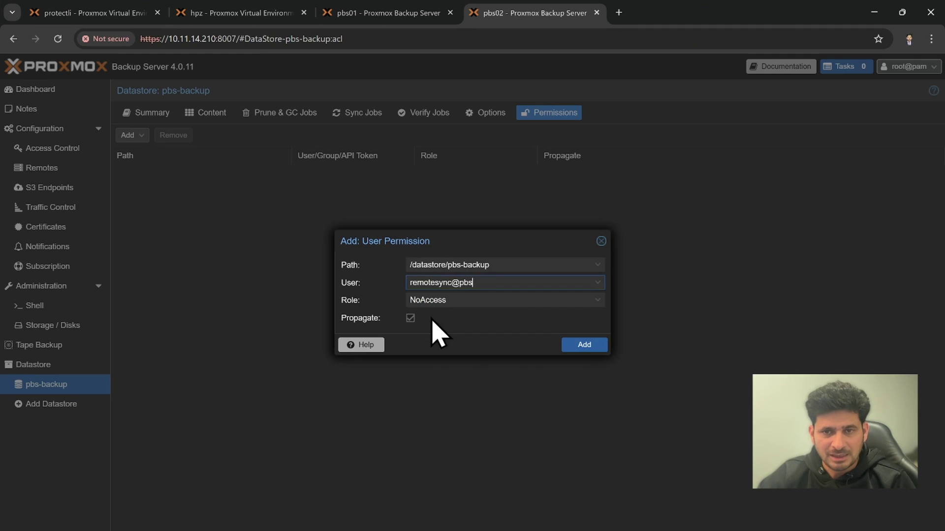
left_click(480, 301)
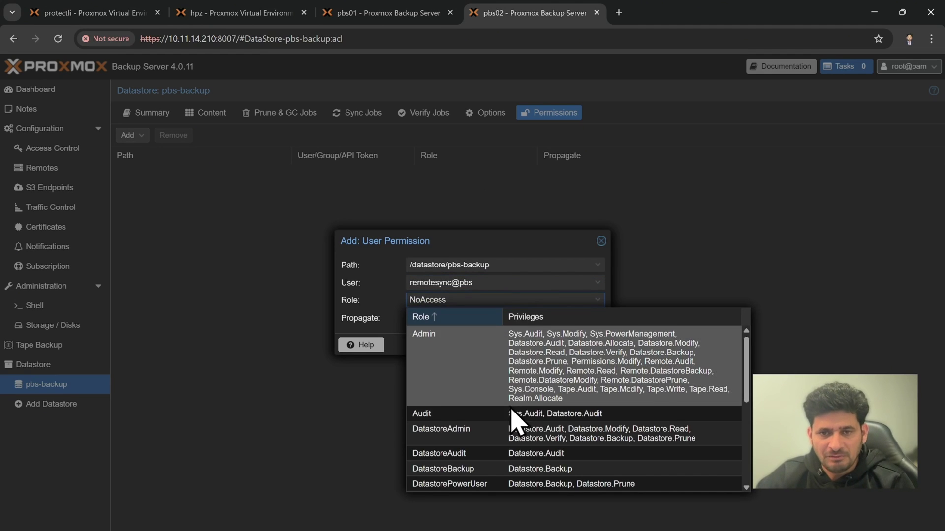
left_click(468, 441)
left_click(590, 350)
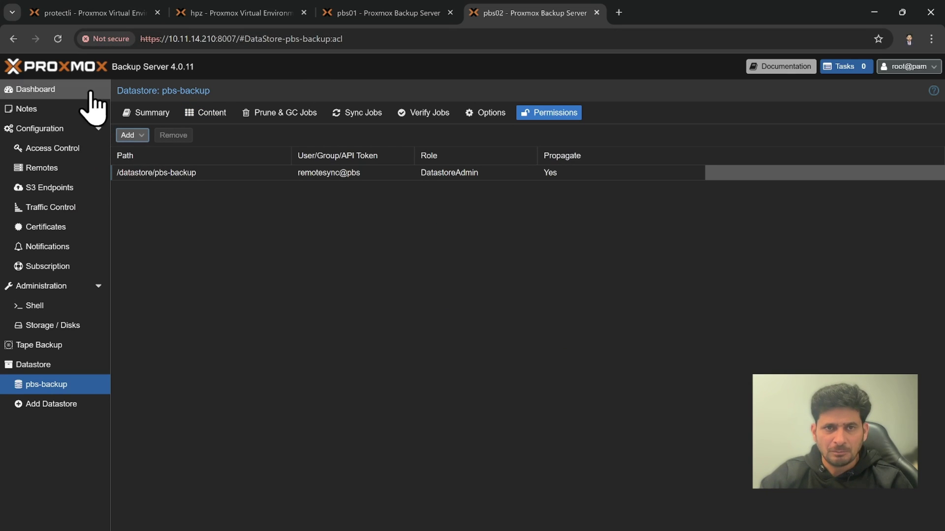
left_click(60, 168)
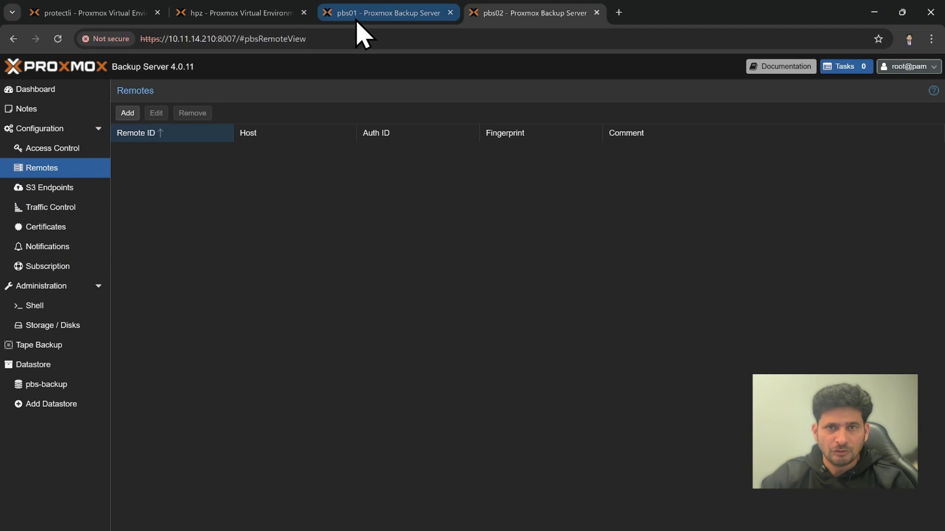
On pbs01, go to Configuration > Remotes and start adding a new remote
key("ctrl+Tab")
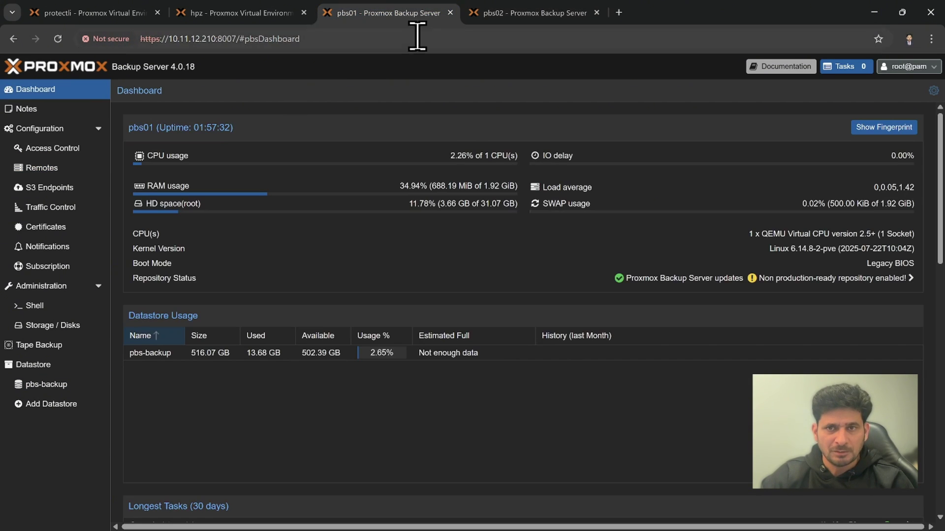
left_click(501, 16)
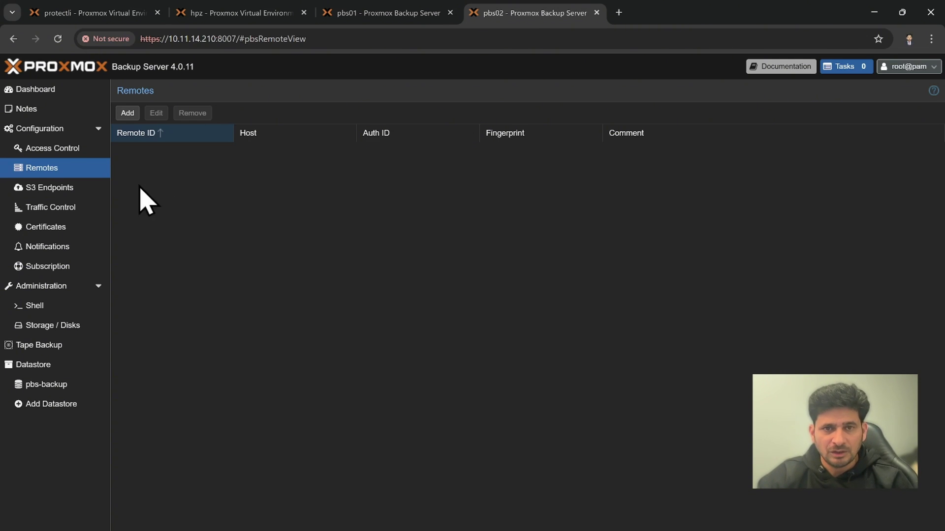
left_click(345, 19)
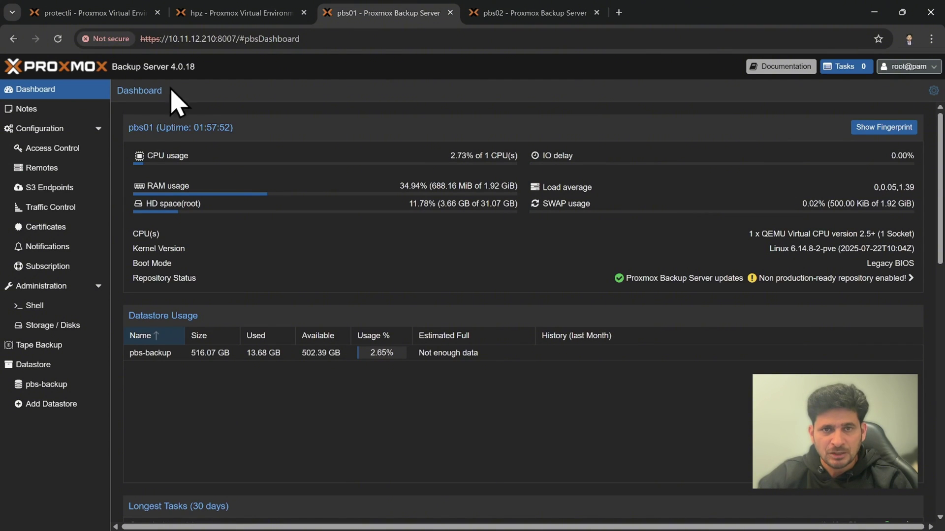
left_click(36, 169)
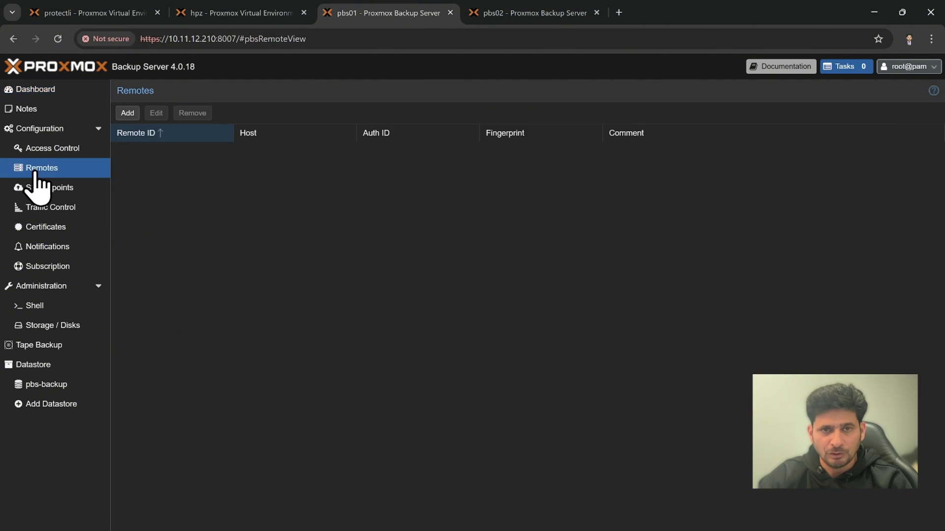
left_click(123, 115)
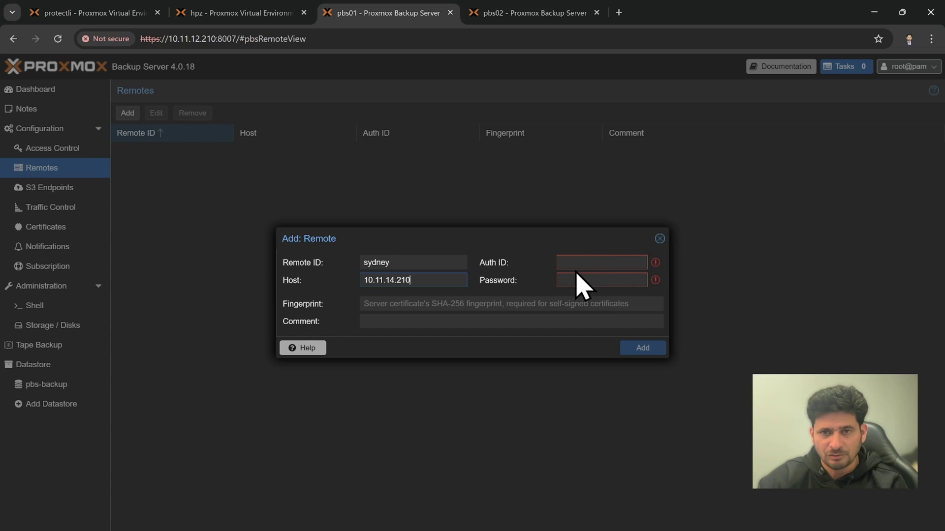
Switch over to the pbs02 browser tab
left_click(497, 14)
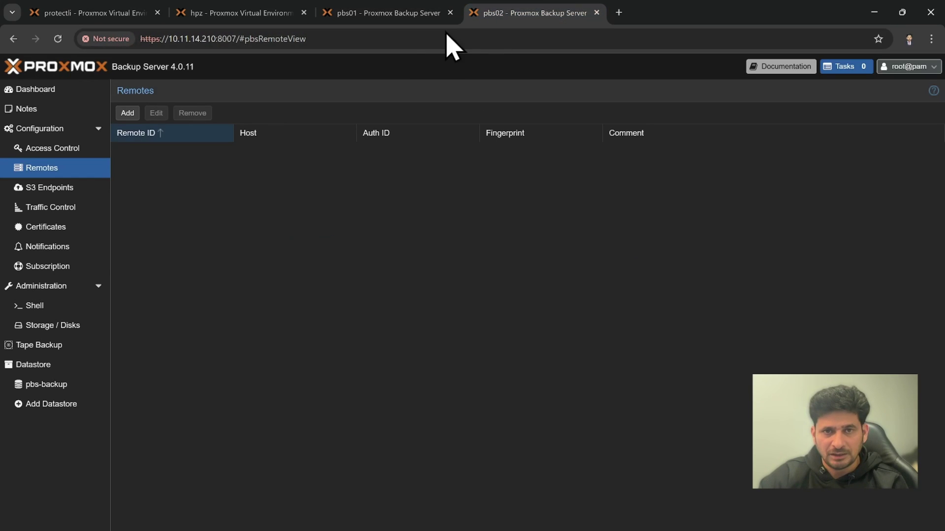
Copy the remotesync@pbs user ID from pbs02's User Management
left_click(44, 150)
double_click(134, 173)
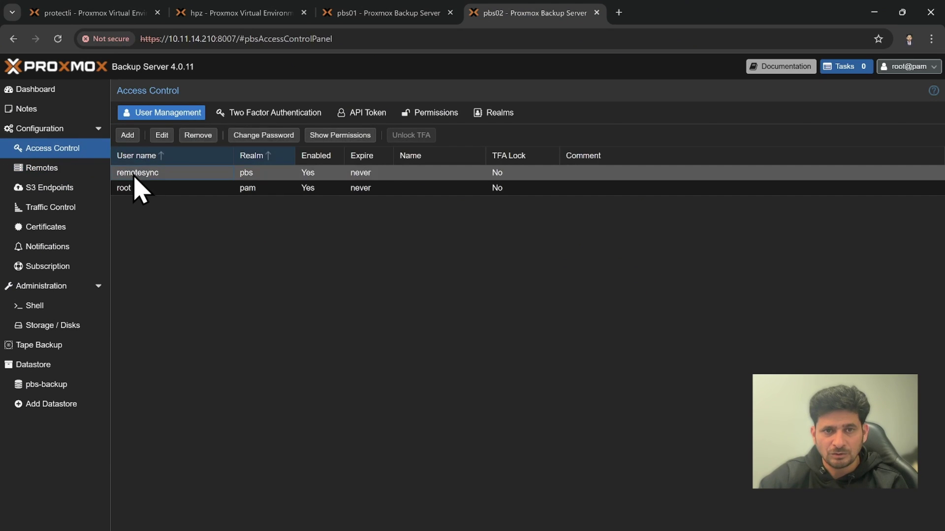
left_click_drag(429, 247, 345, 245)
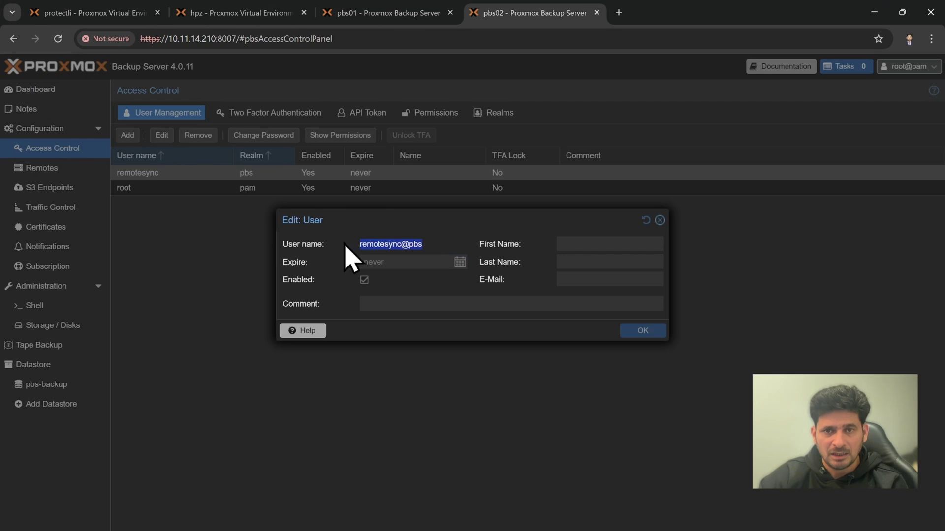
right_click(380, 257)
left_click(395, 268)
Paste remotesync@pbs as Auth ID in pbs01's remote form and enter its password
left_click(388, 13)
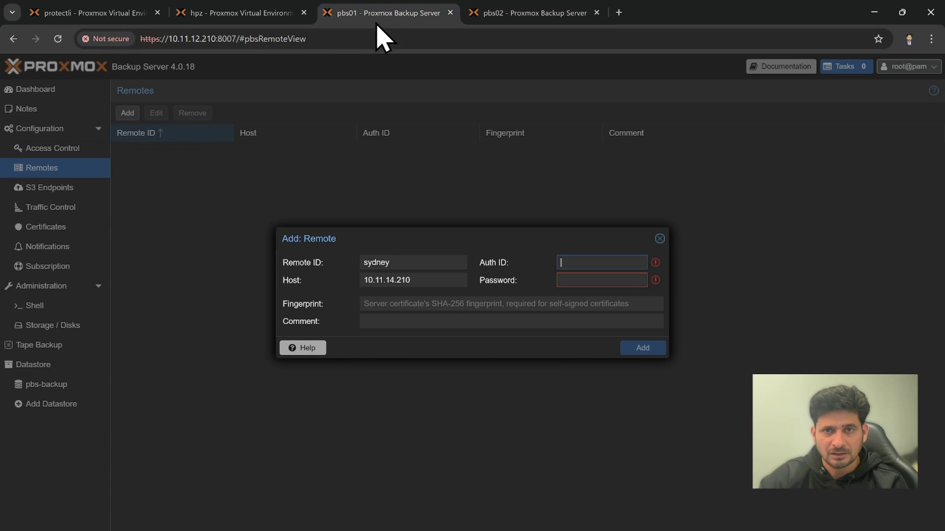
left_click(568, 262)
key("ctrl+v")
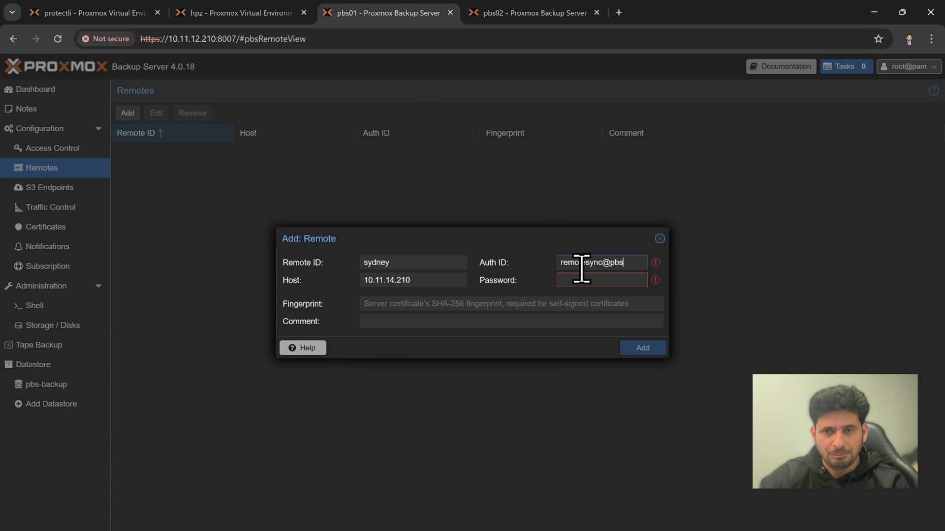
left_click(583, 281)
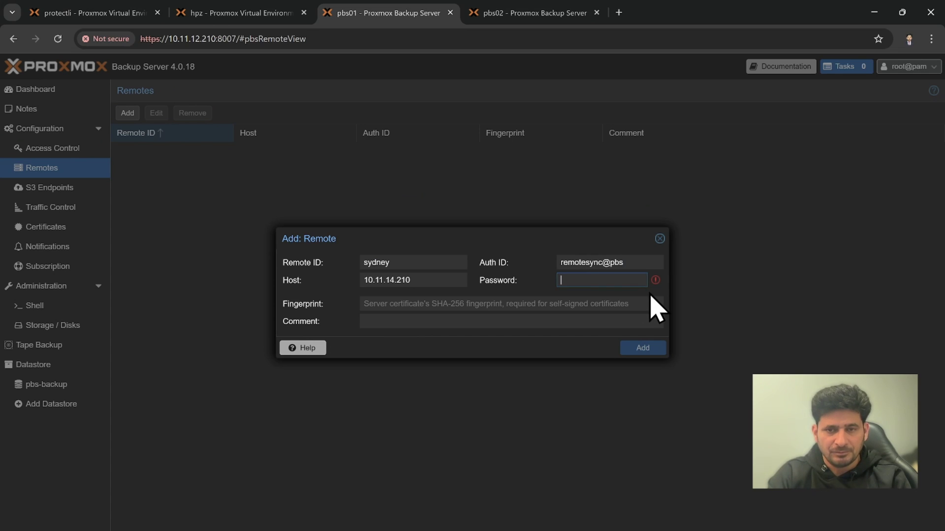
type("******")
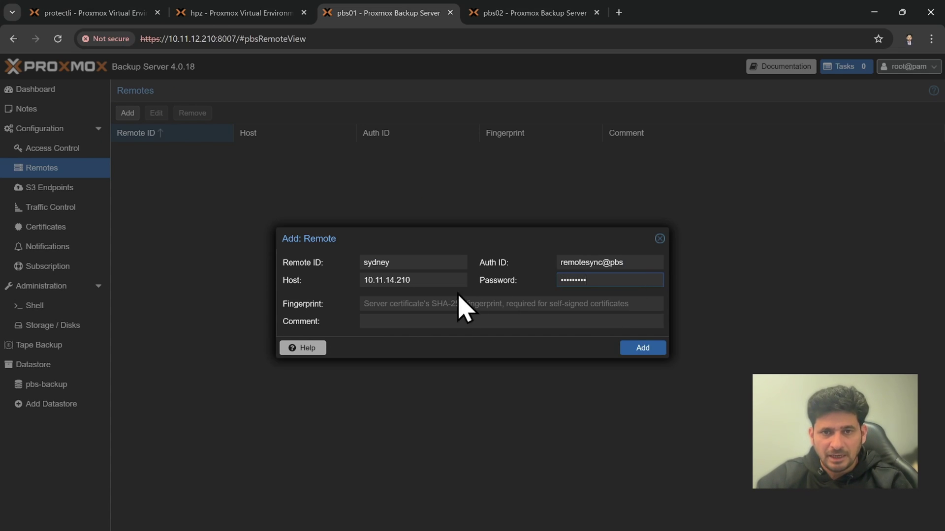
left_click(460, 304)
Close pbs02's user details and show its Dashboard
left_click(507, 15)
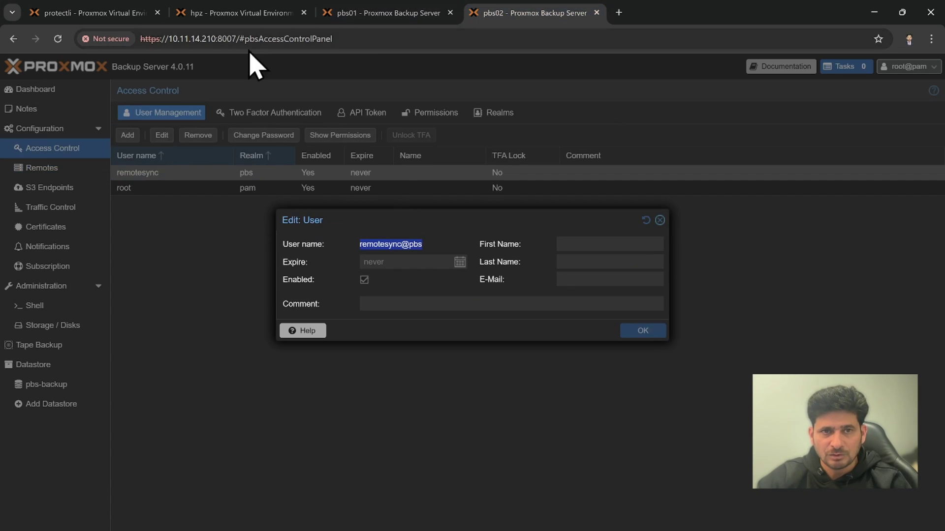
left_click(660, 220)
left_click(54, 90)
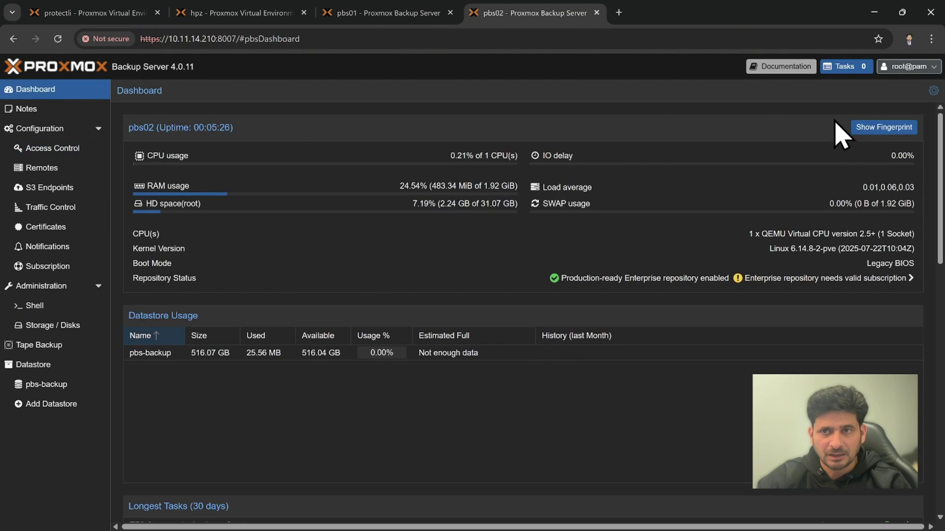
Copy pbs02's certificate fingerprint into the sydney remote's Fingerprint field on pbs01
left_click(865, 129)
left_click(599, 320)
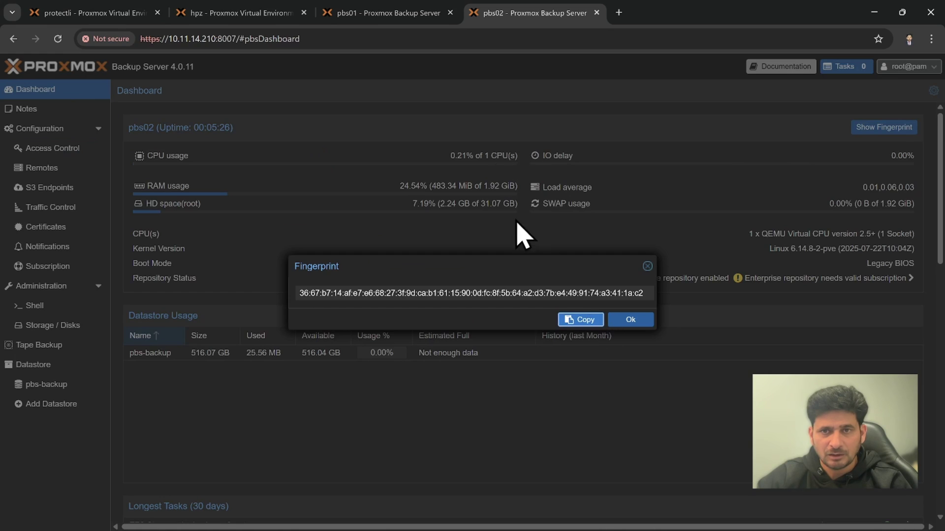
left_click(372, 14)
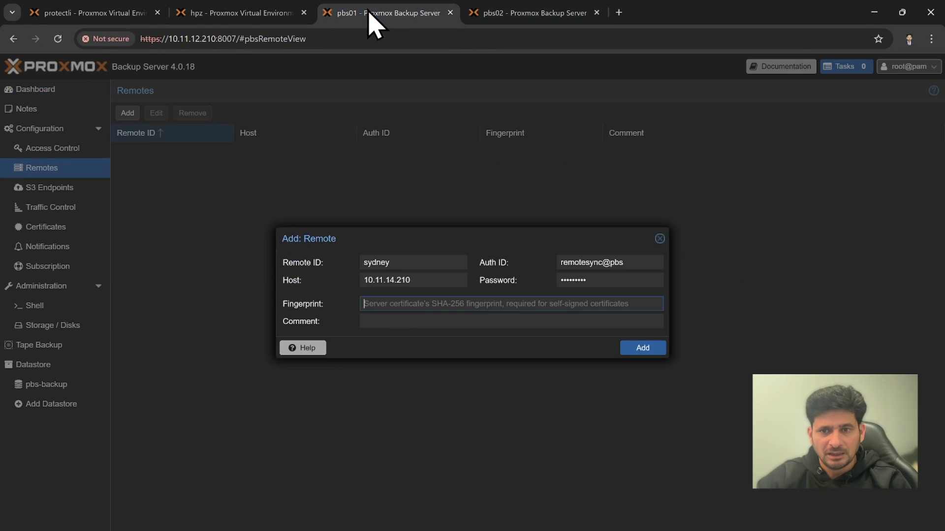
key("ctrl+v")
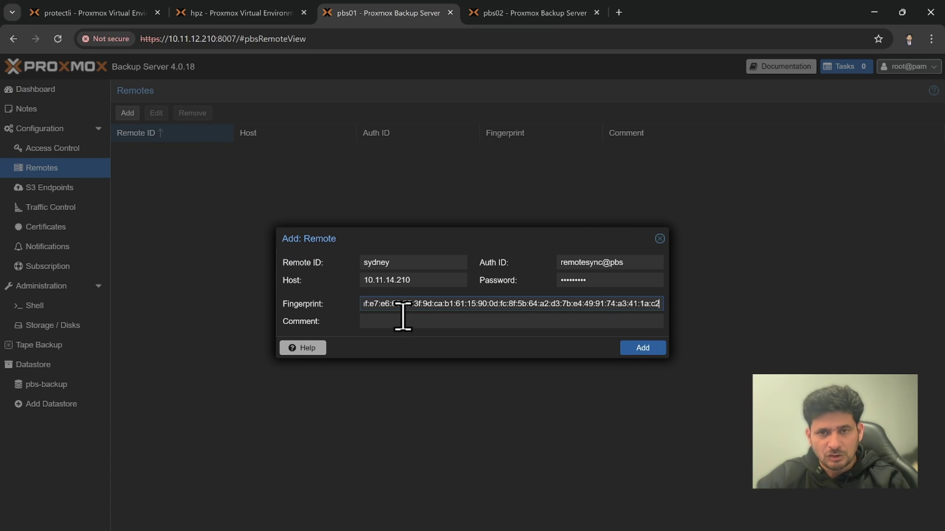
left_click(370, 319)
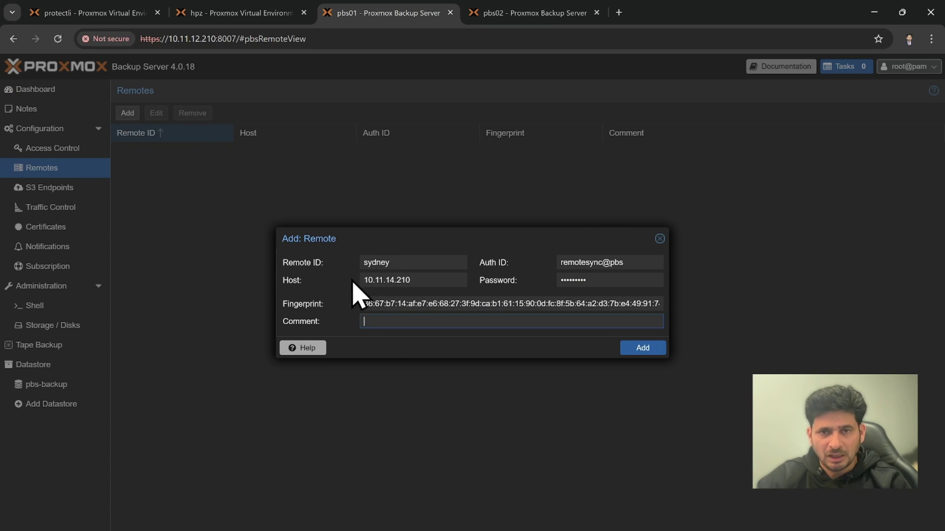
left_click(484, 14)
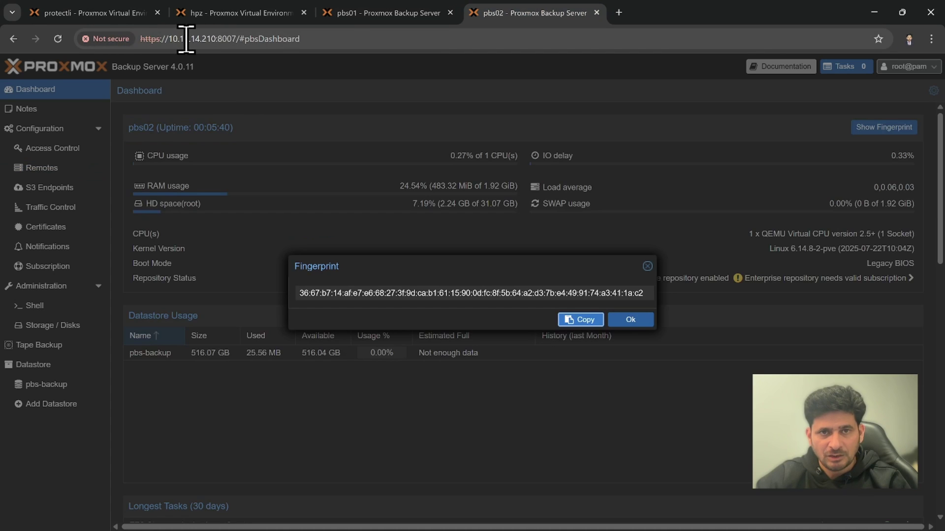
left_click(356, 15)
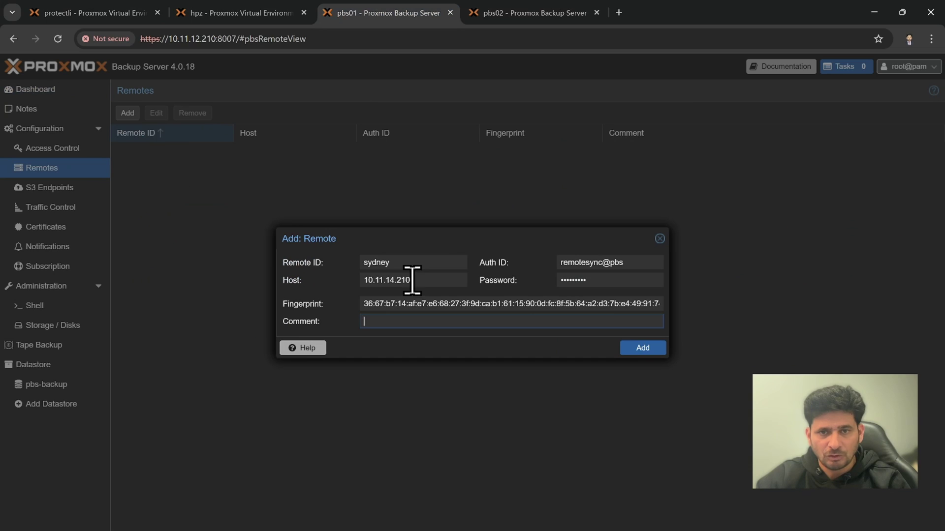
Replace the remote ID 'sydney' with PBS02, add the remote, and select its new row
left_click_drag(627, 261, 544, 261)
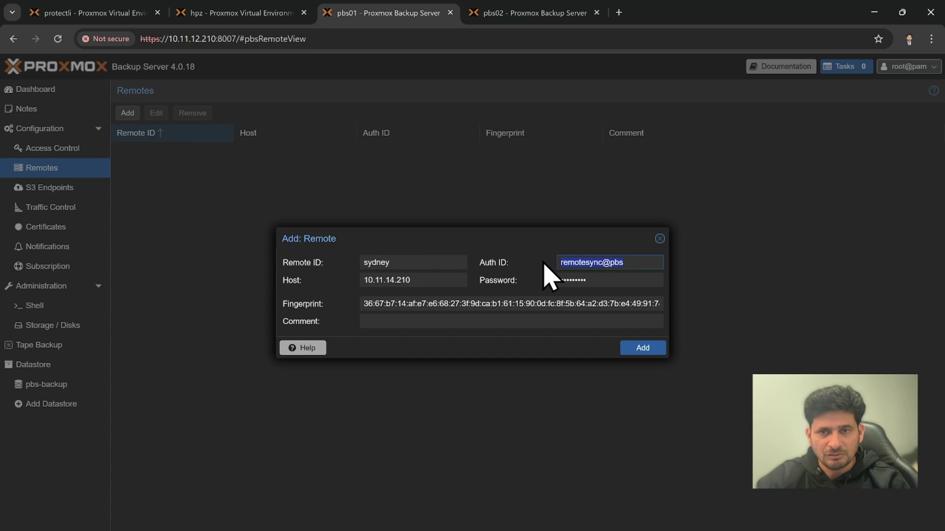
left_click_drag(608, 284, 531, 295)
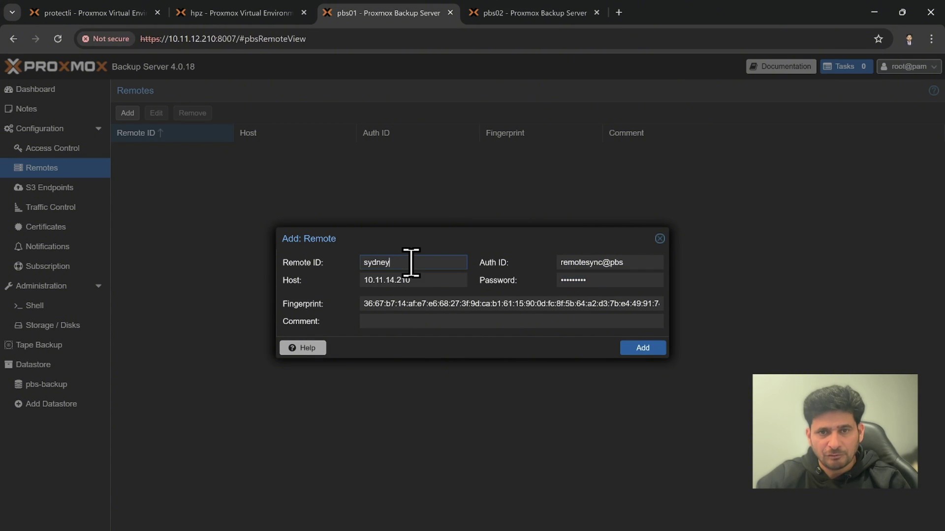
left_click_drag(411, 263, 350, 263)
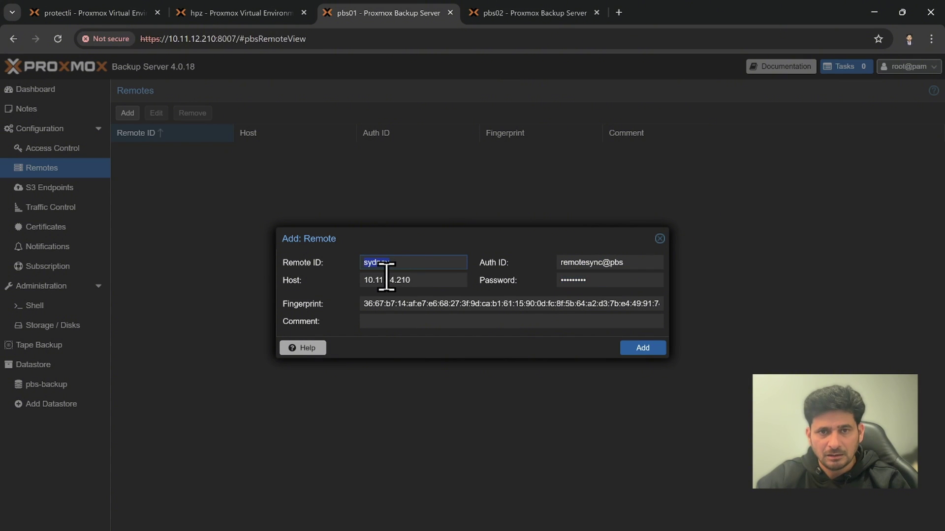
type("PBS")
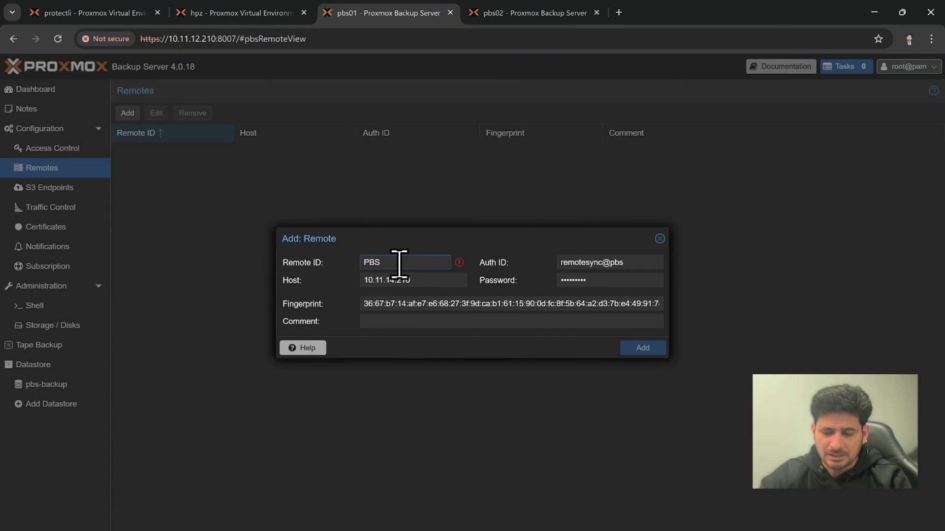
type("02")
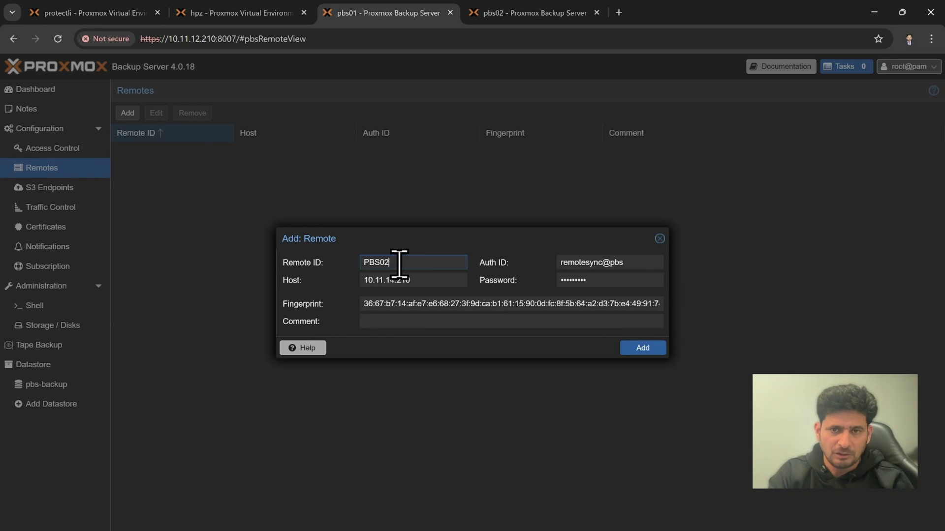
left_click(644, 349)
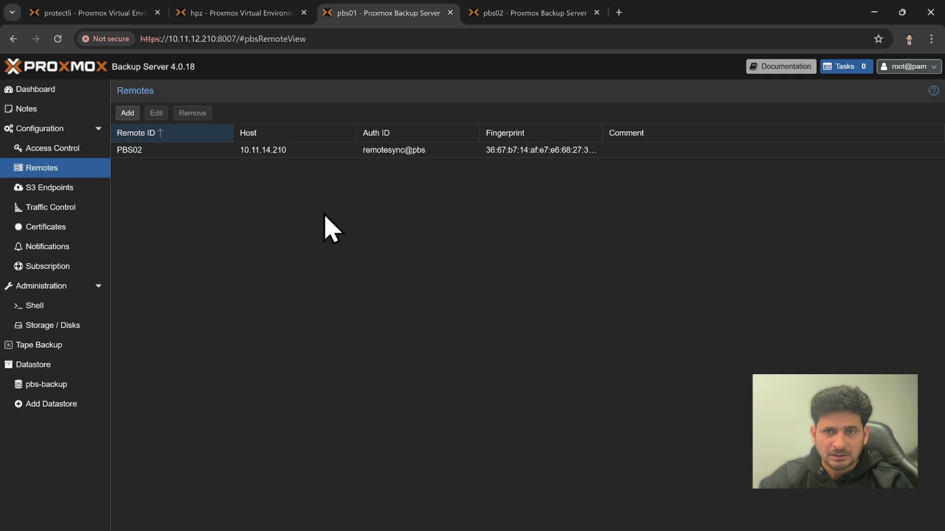
left_click(180, 152)
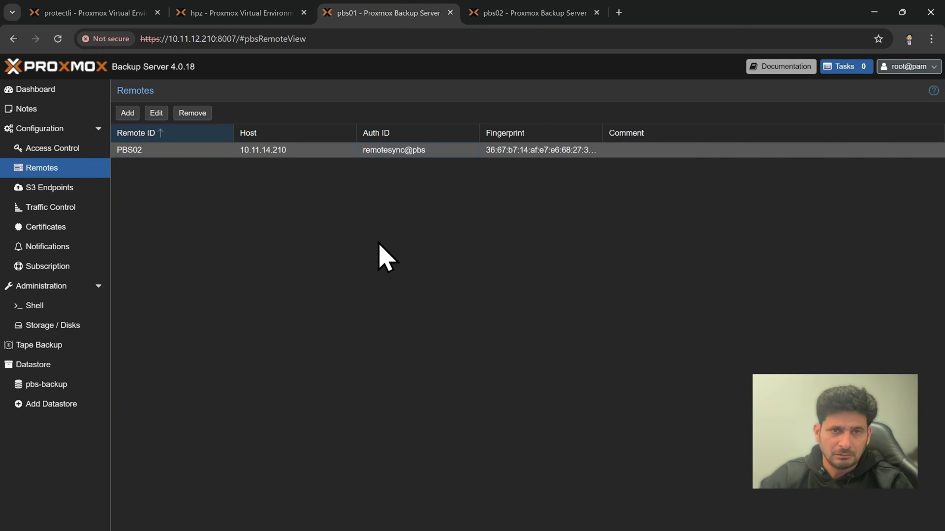
Compare pbs02's fingerprint with the PBS02 remote by switching between the pbs02 and pbs01 pages
left_click(499, 15)
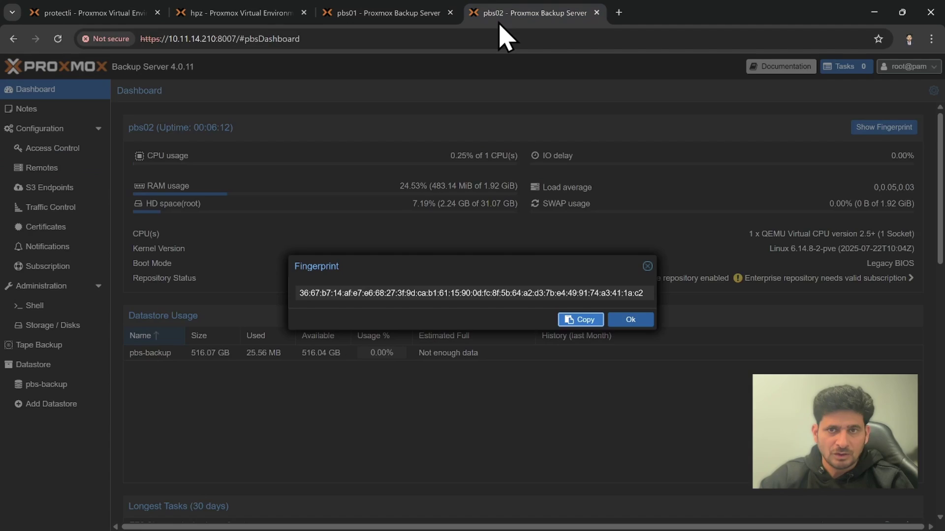
left_click(632, 320)
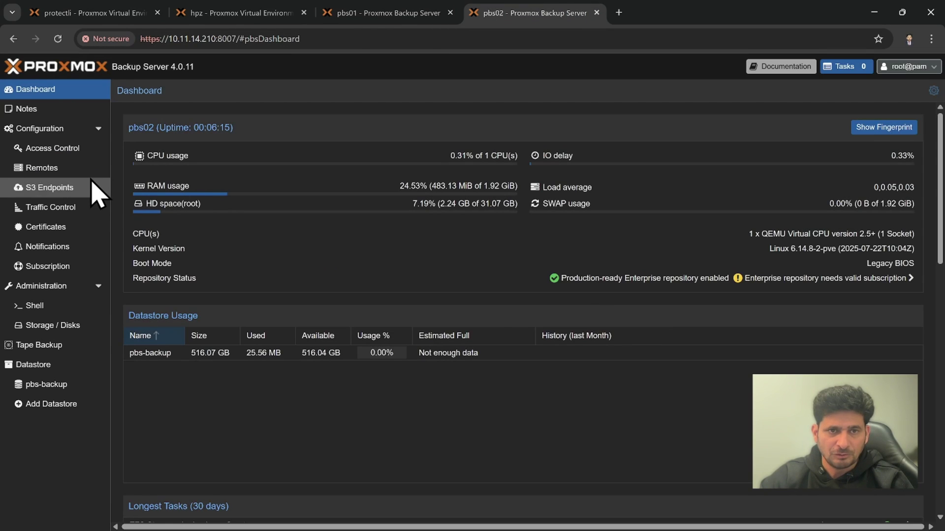
left_click(81, 171)
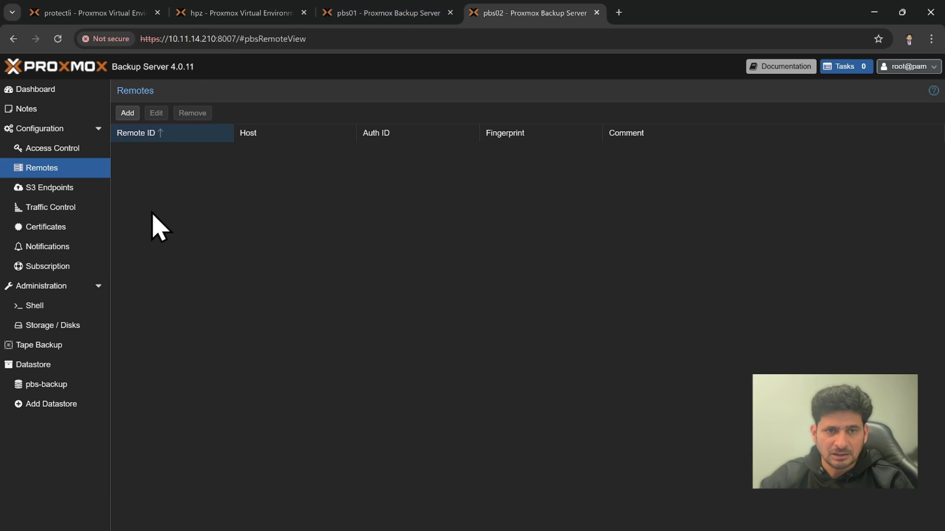
left_click(415, 14)
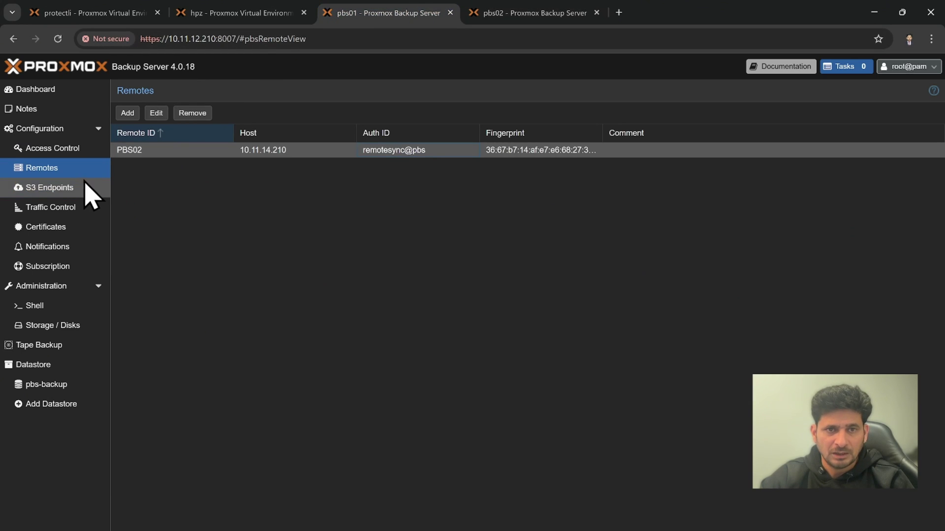
left_click(504, 20)
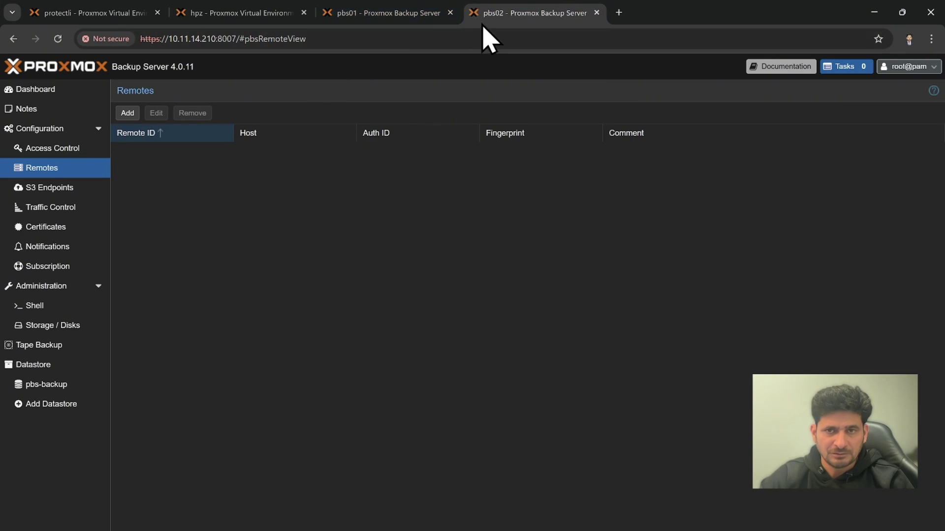
left_click(383, 19)
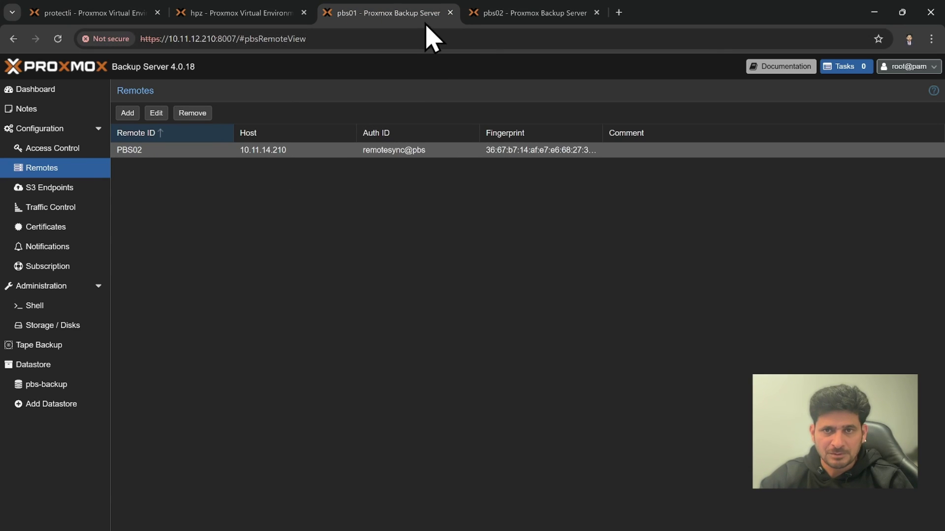
left_click(507, 15)
left_click(391, 17)
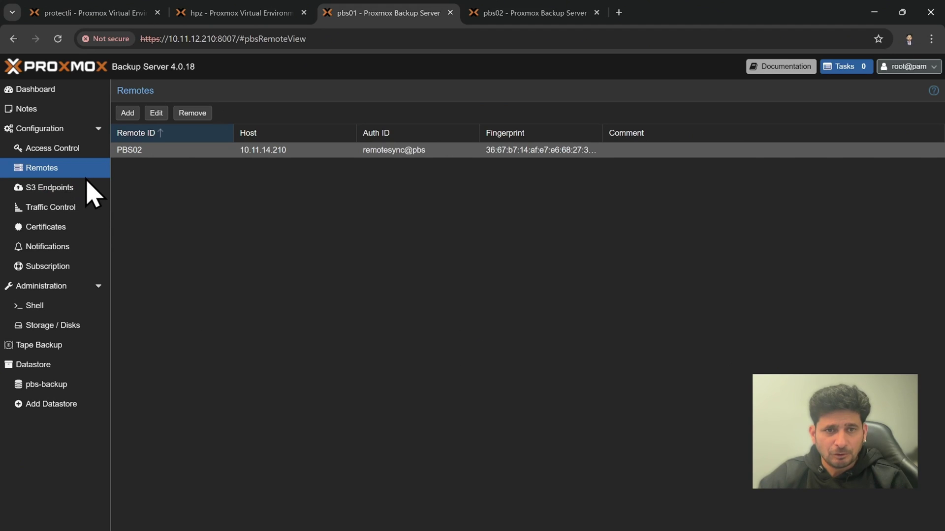
Review the PBS02 remote's settings without changes, then open the pbs-backup datastore
double_click(147, 150)
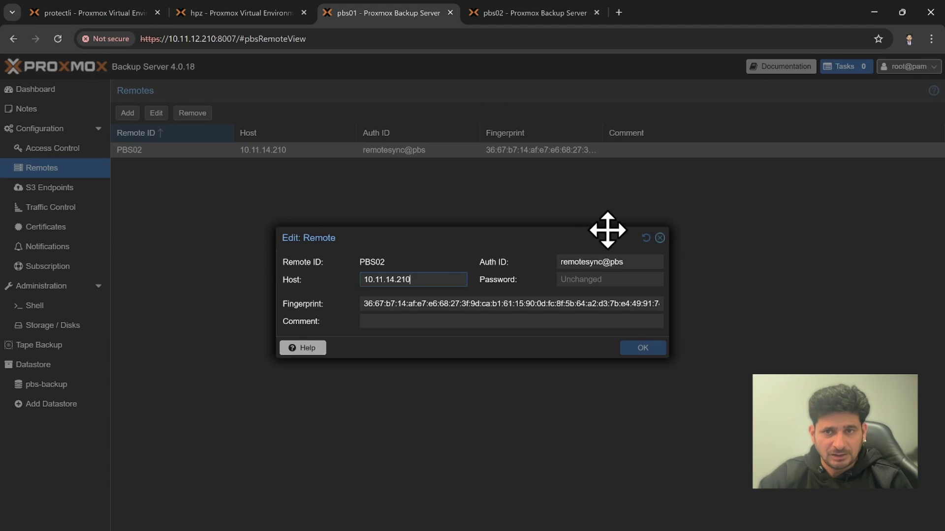
left_click(659, 238)
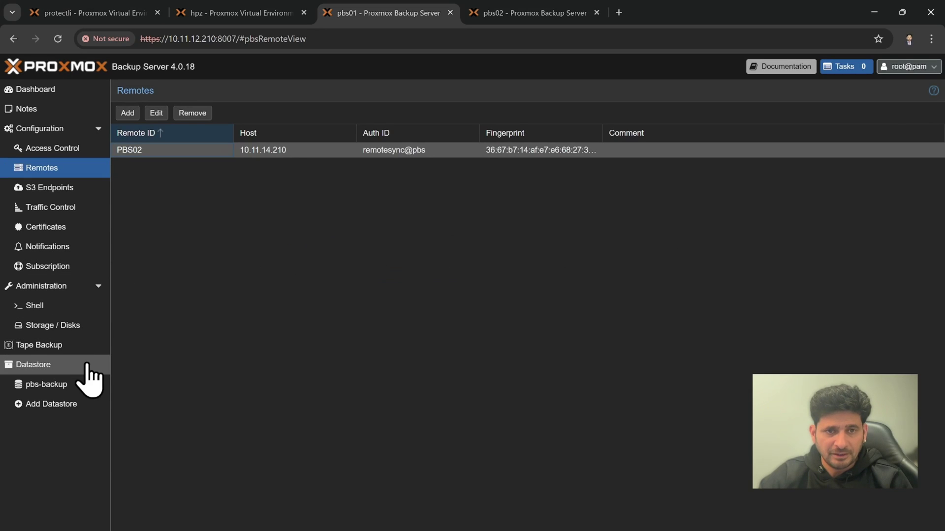
left_click(46, 389)
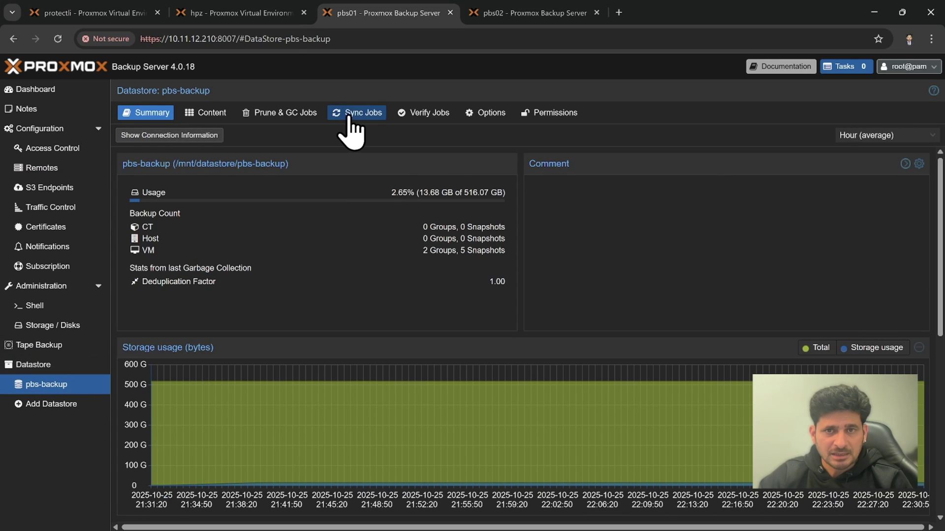
Browse the pbs-backup datastore's Content, Sync Jobs, Verify Jobs and Options panels
left_click(358, 117)
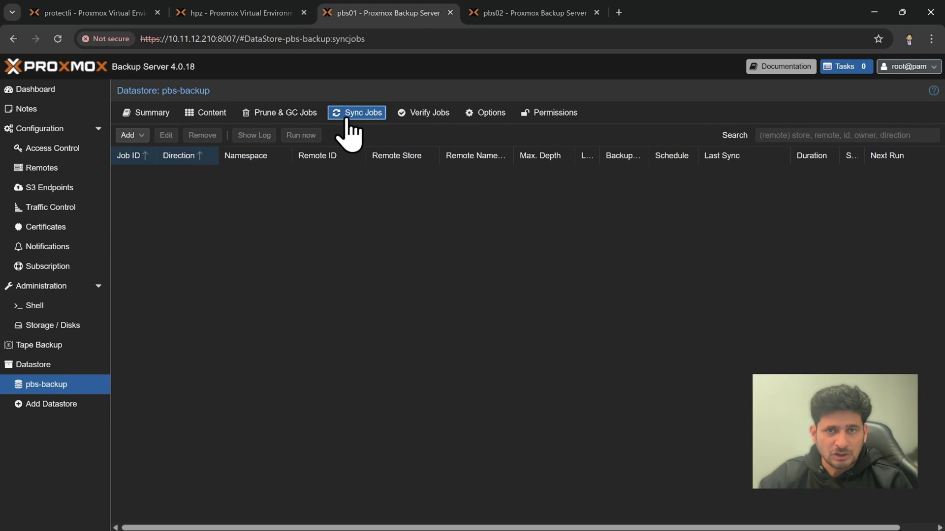
left_click(227, 117)
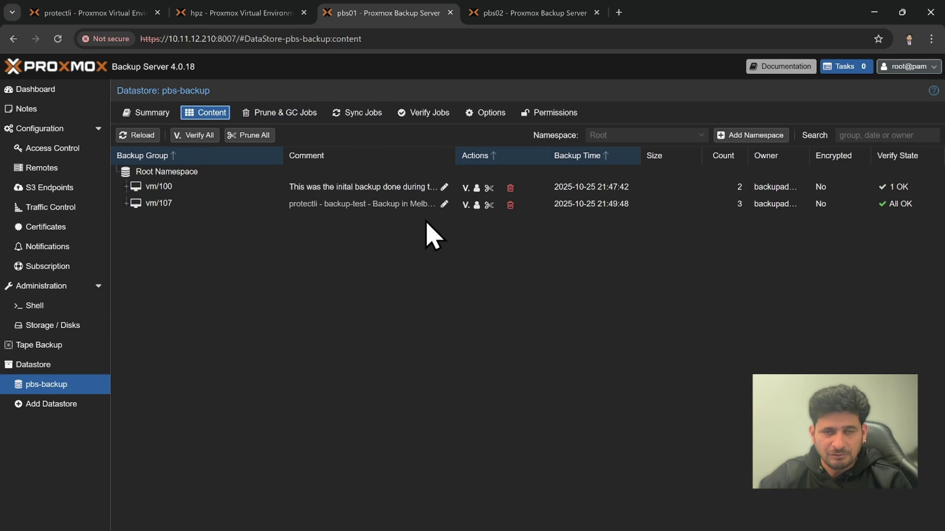
left_click(34, 129)
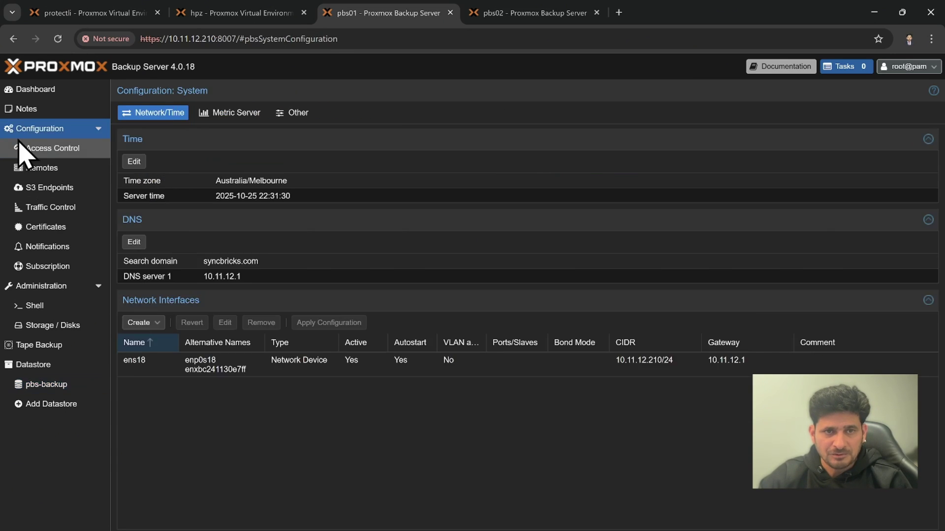
left_click(51, 347)
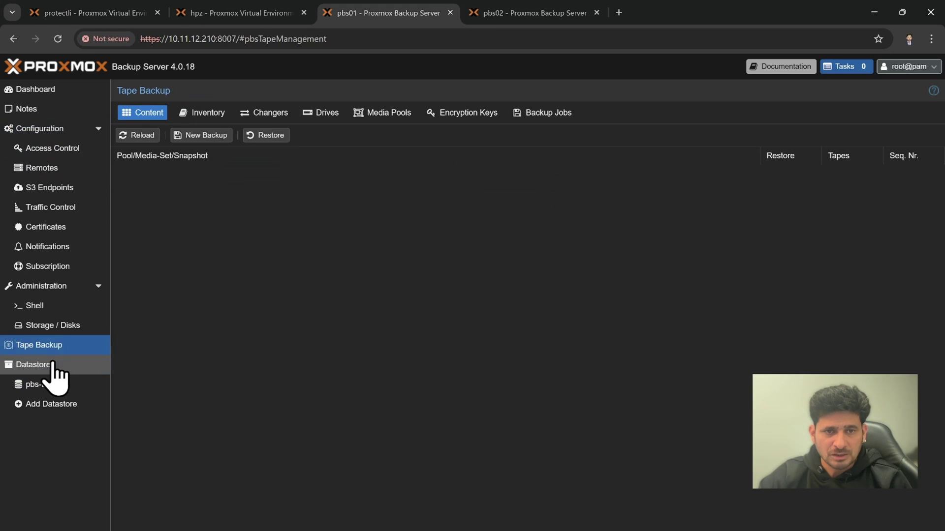
left_click(52, 367)
left_click(54, 385)
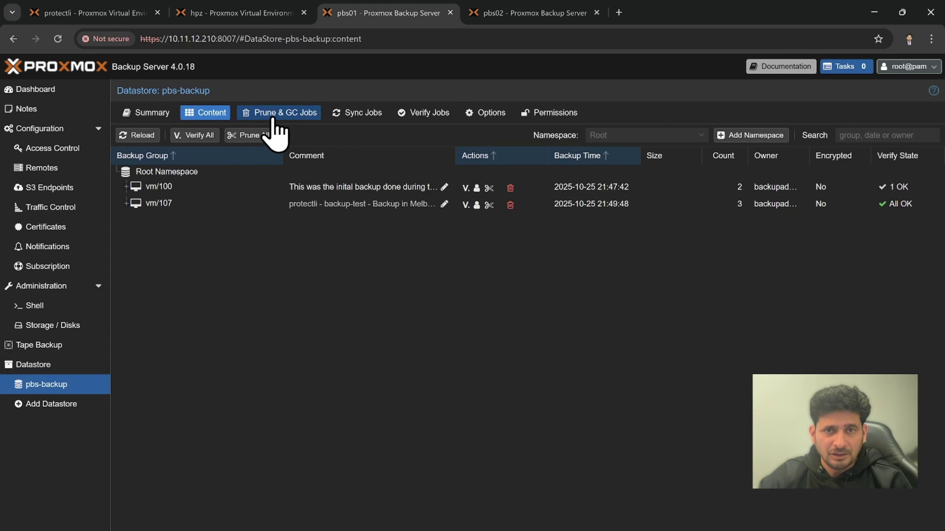
left_click(344, 118)
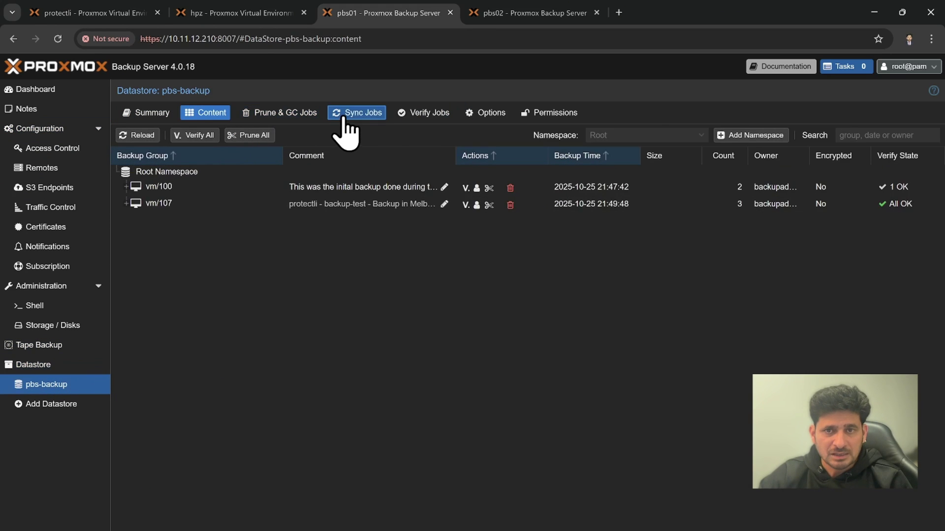
left_click(410, 121)
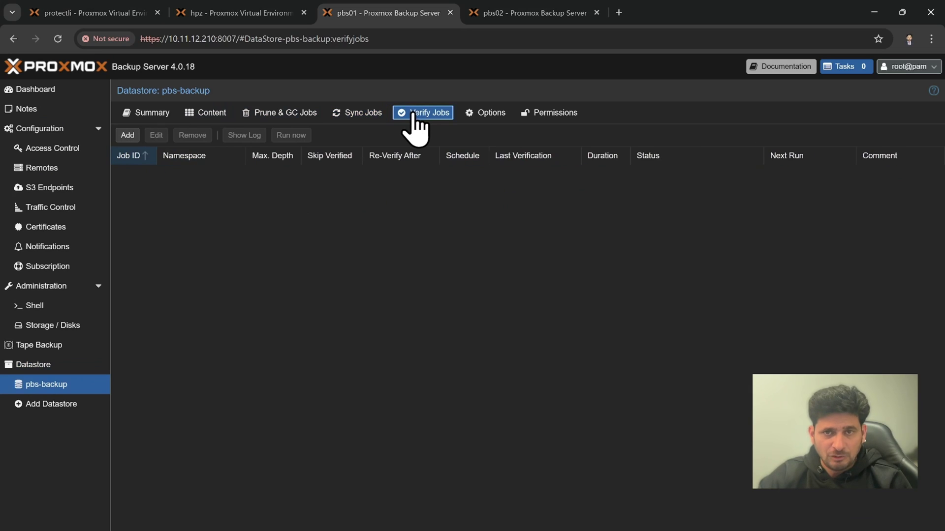
left_click(484, 115)
left_click(435, 116)
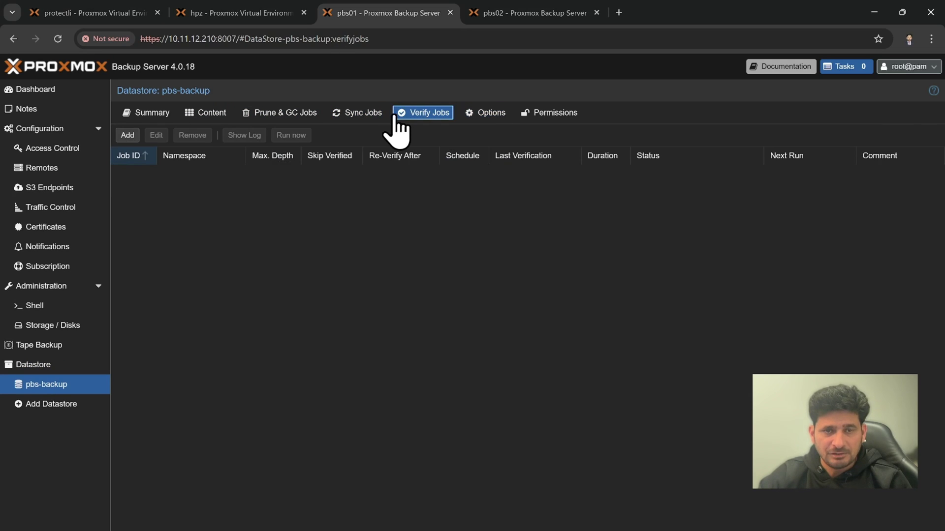
left_click(365, 116)
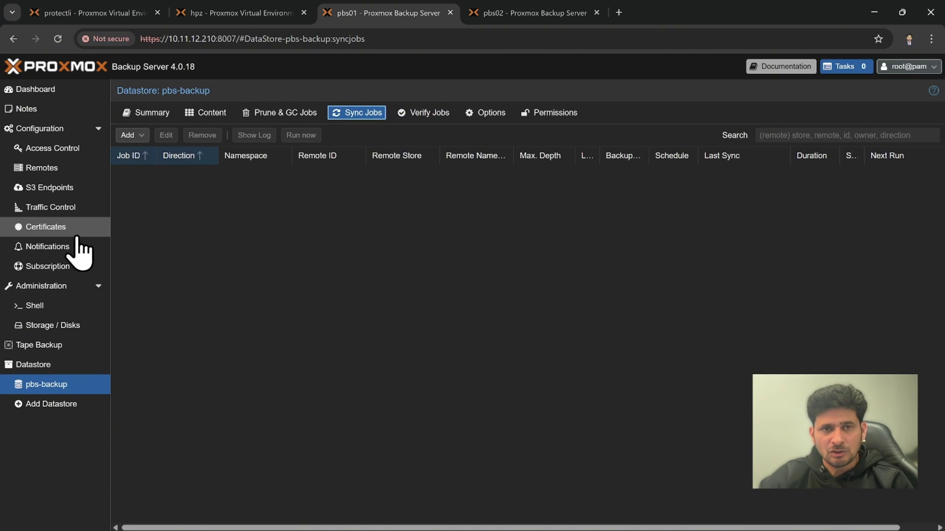
left_click(210, 117)
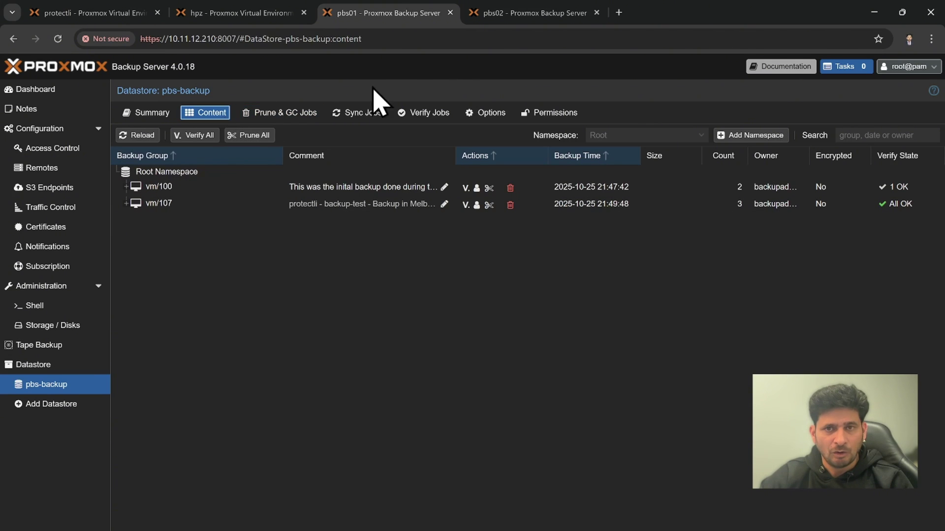
Return to pbs01's empty pbs-backup Sync Jobs list and view the Add choices
left_click(497, 15)
left_click(368, 16)
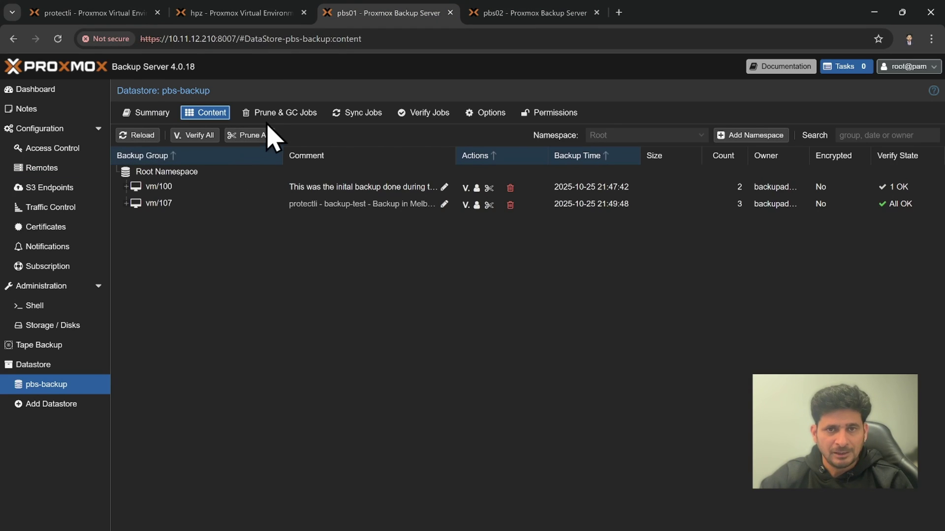
left_click(355, 129)
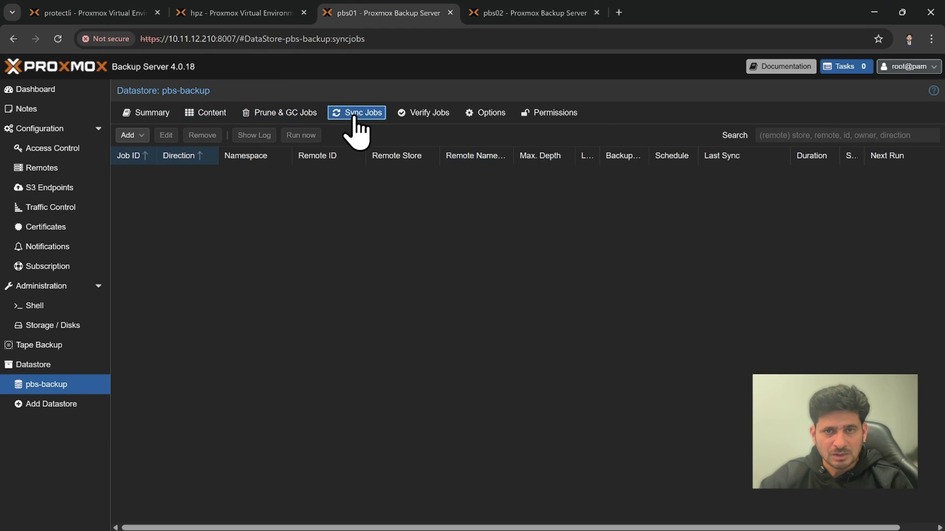
left_click(132, 136)
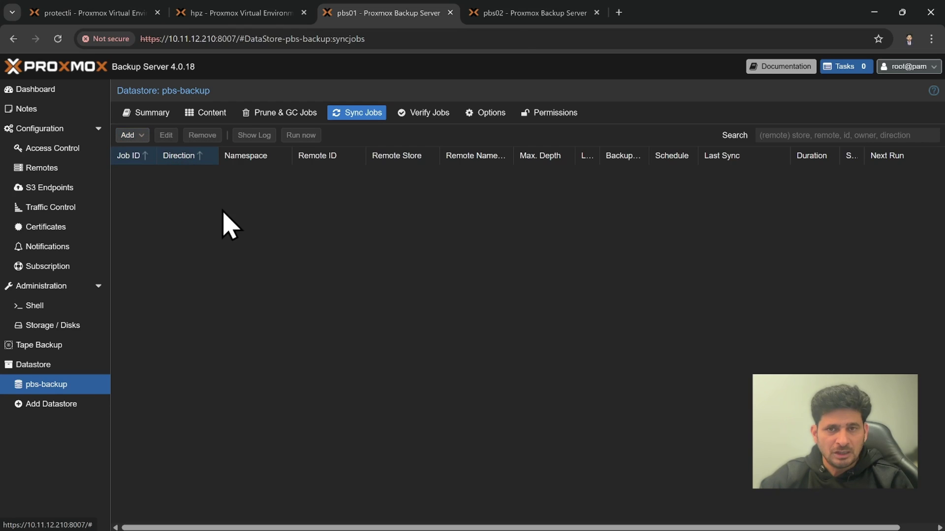
left_click(520, 20)
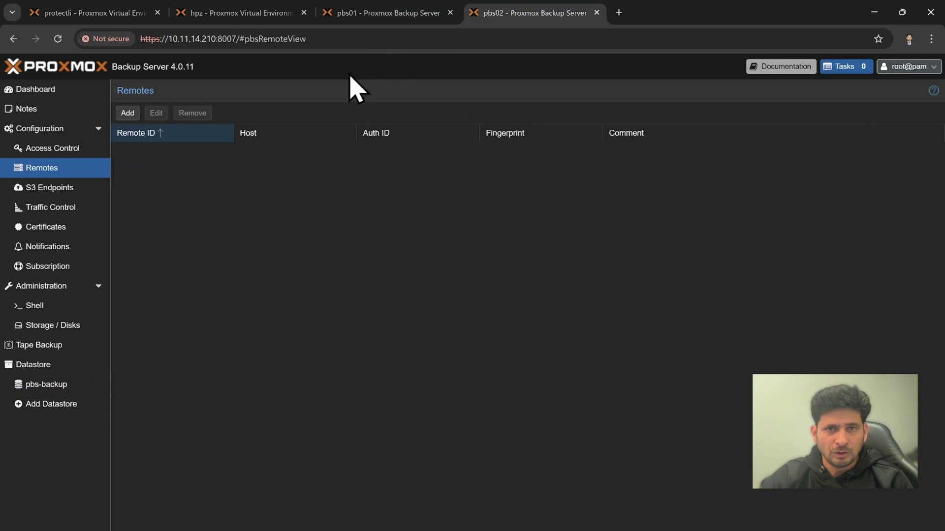
left_click(129, 114)
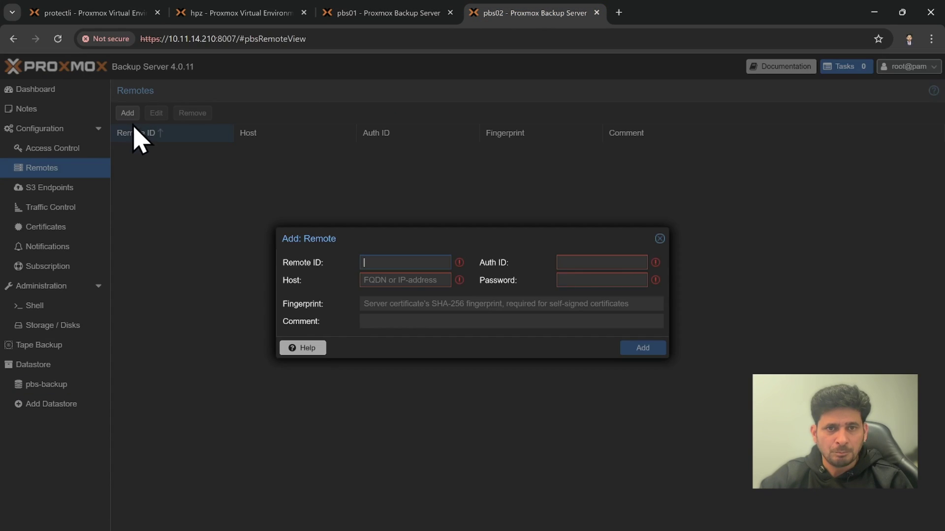
left_click(660, 239)
left_click(61, 385)
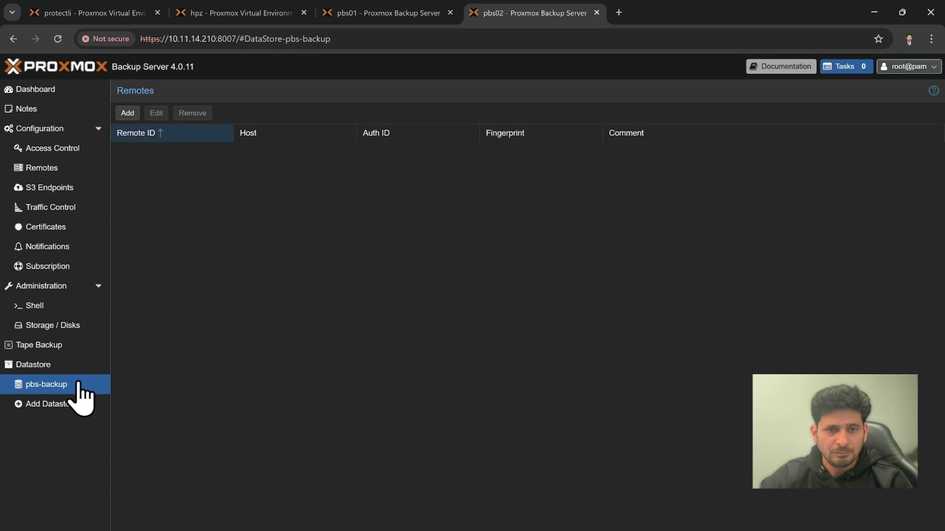
left_click(340, 117)
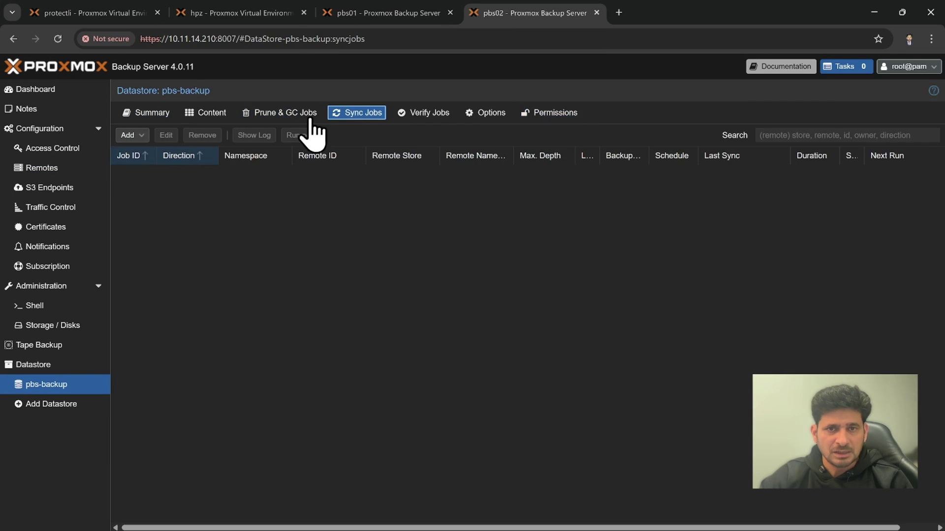
left_click(133, 136)
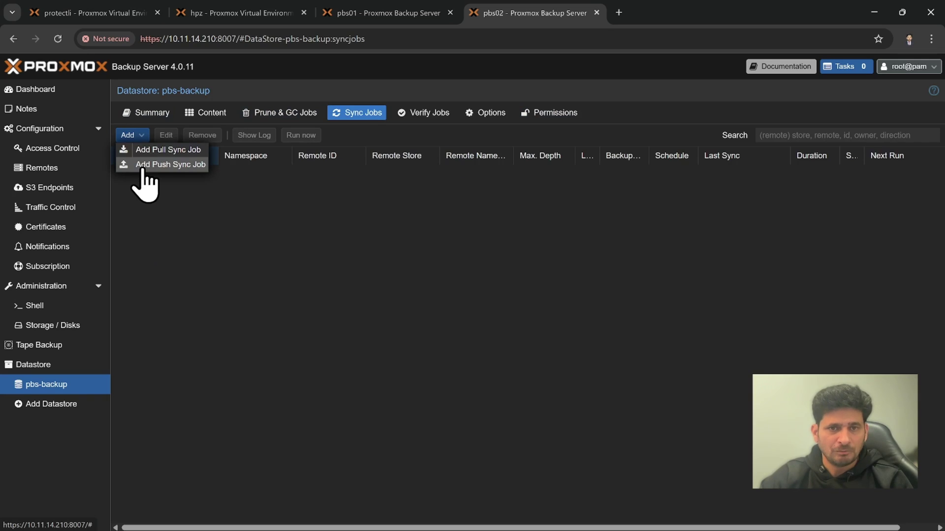
left_click(148, 150)
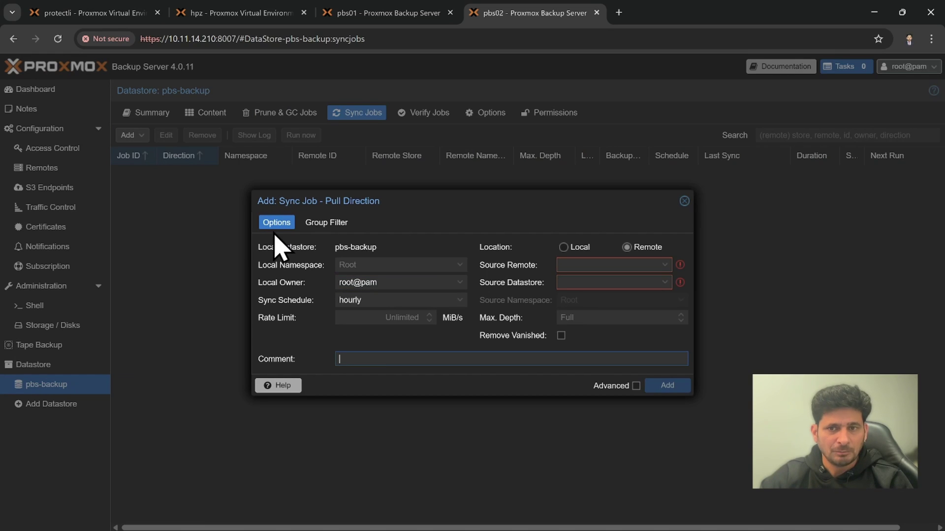
left_click(684, 201)
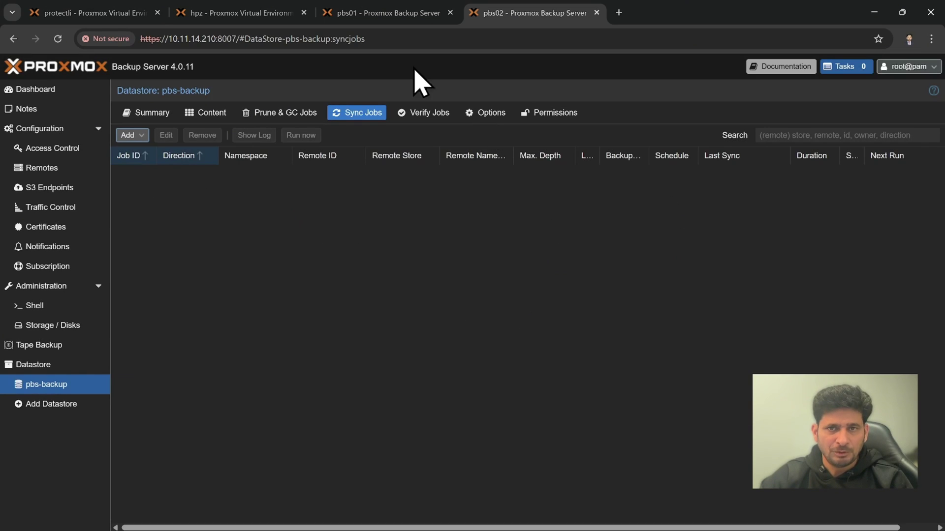
left_click(362, 18)
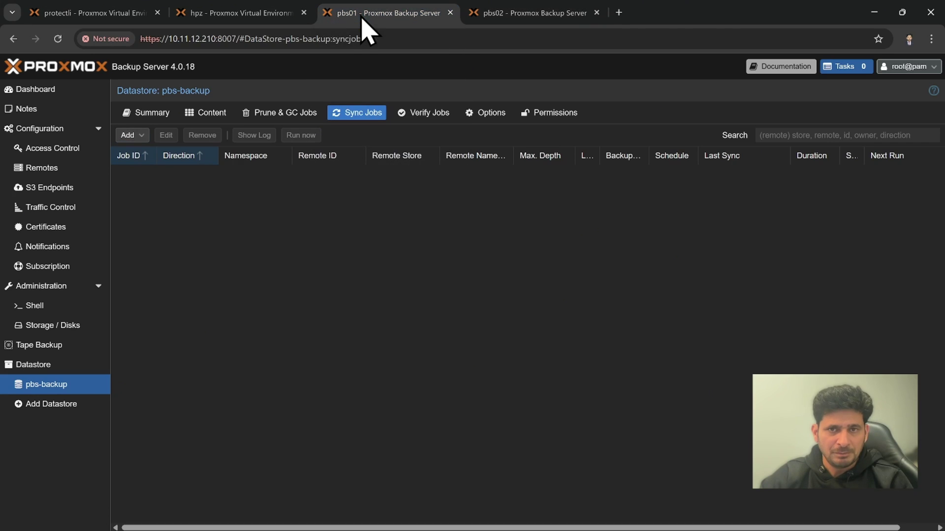
Start a new push sync job with PBS02 as the target remote
left_click(133, 136)
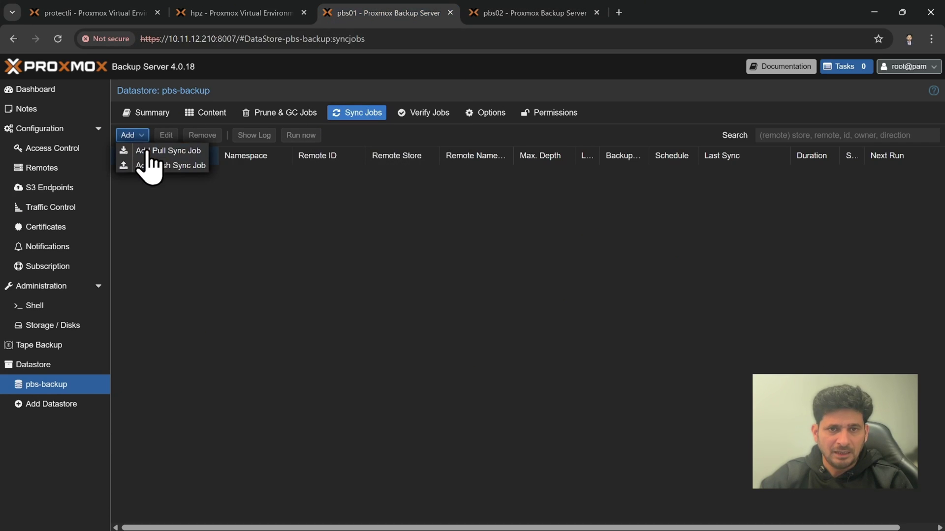
left_click(154, 165)
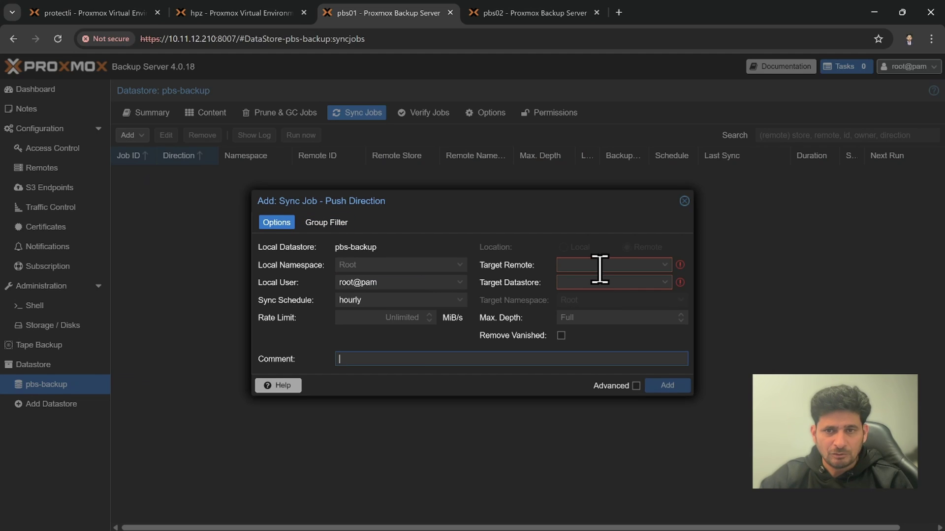
left_click(647, 265)
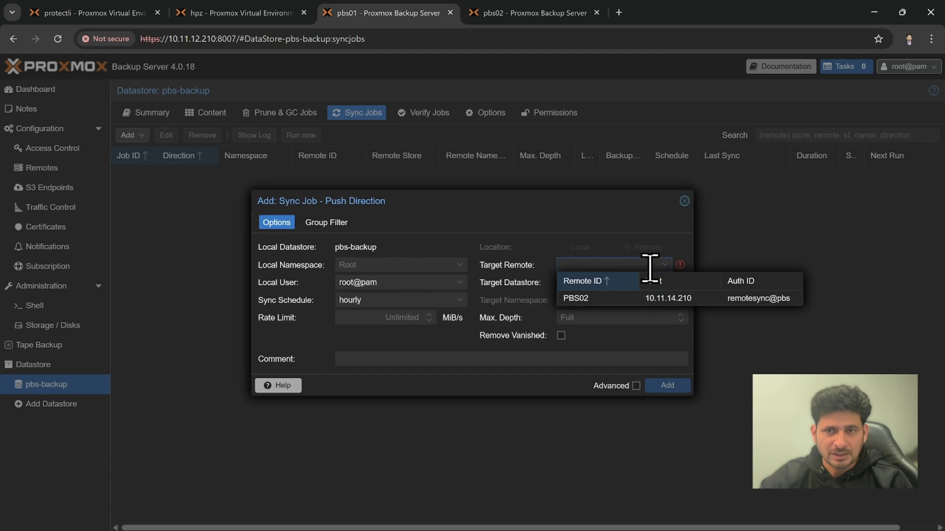
left_click(589, 299)
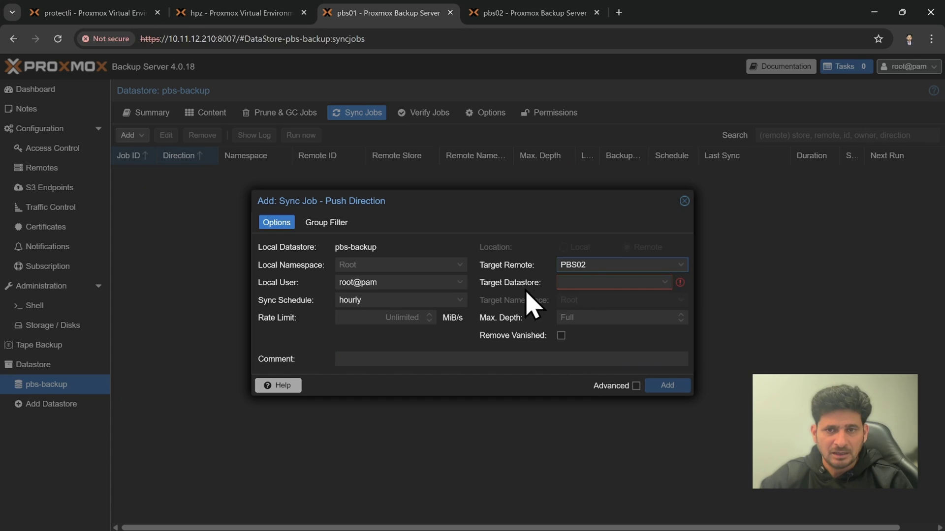
left_click(664, 283)
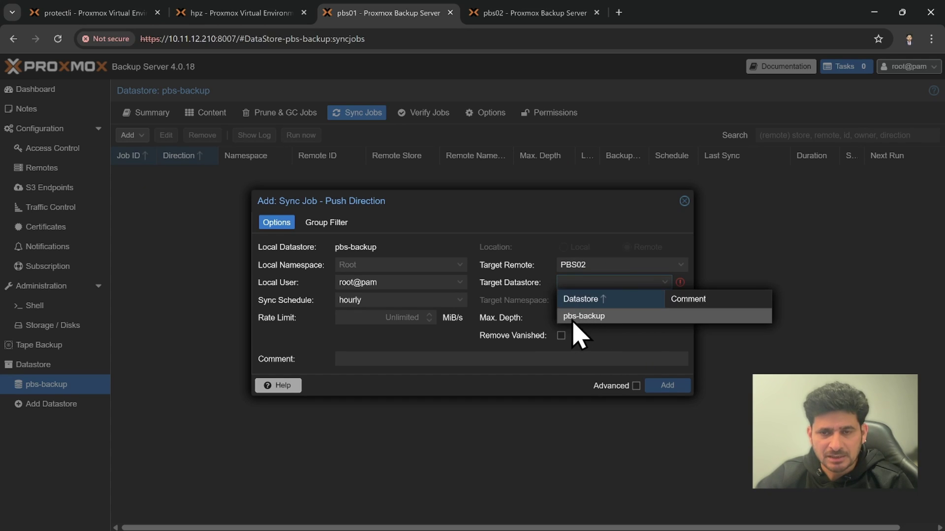
Check pbs02's /datastore/pbs-backup permission, set pbs-backup as target datastore, and save the job
left_click(483, 22)
left_click(208, 172)
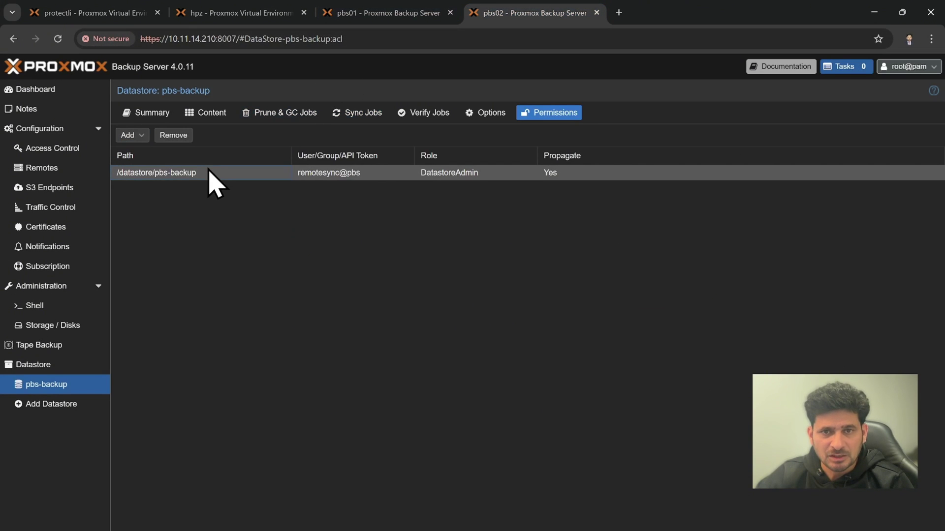
left_click(406, 13)
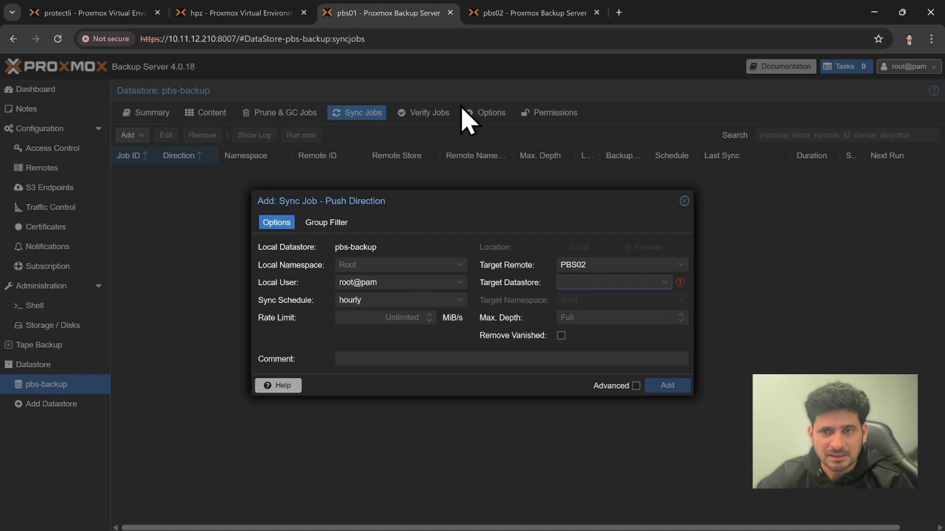
left_click(584, 281)
left_click(592, 316)
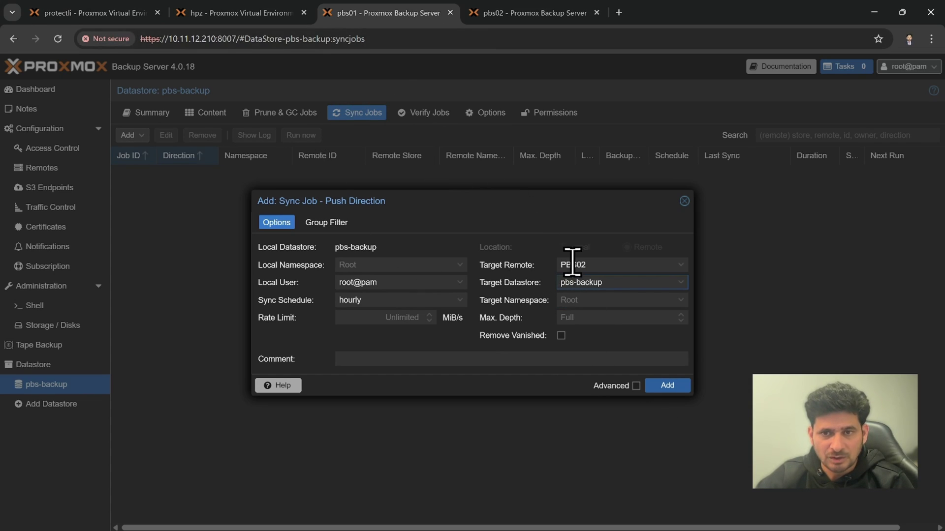
left_click(662, 387)
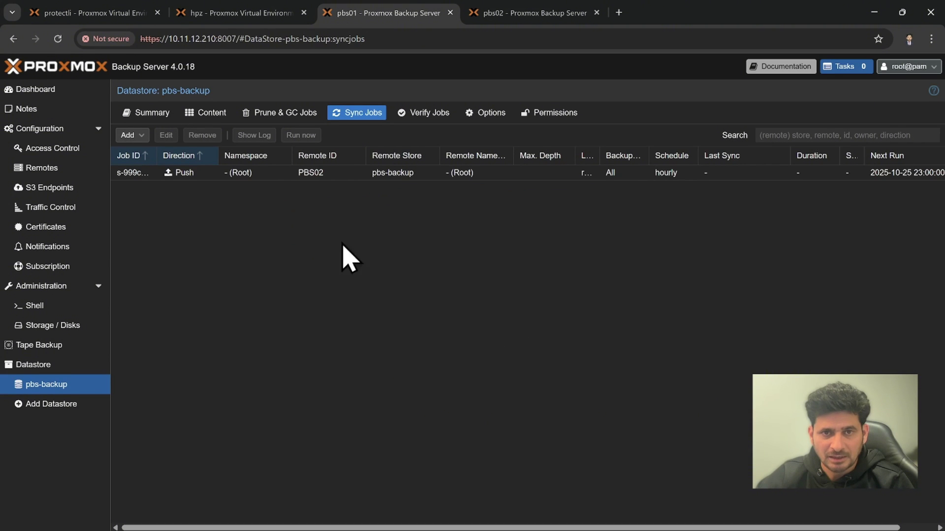
Change the PBS02 push sync job's schedule to 'Every Saturday 18:15'
left_click(203, 177)
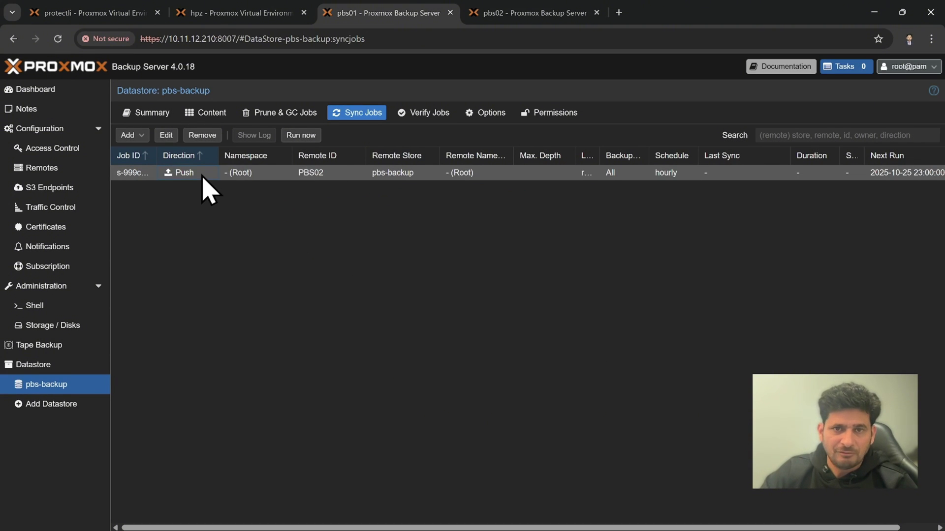
double_click(203, 174)
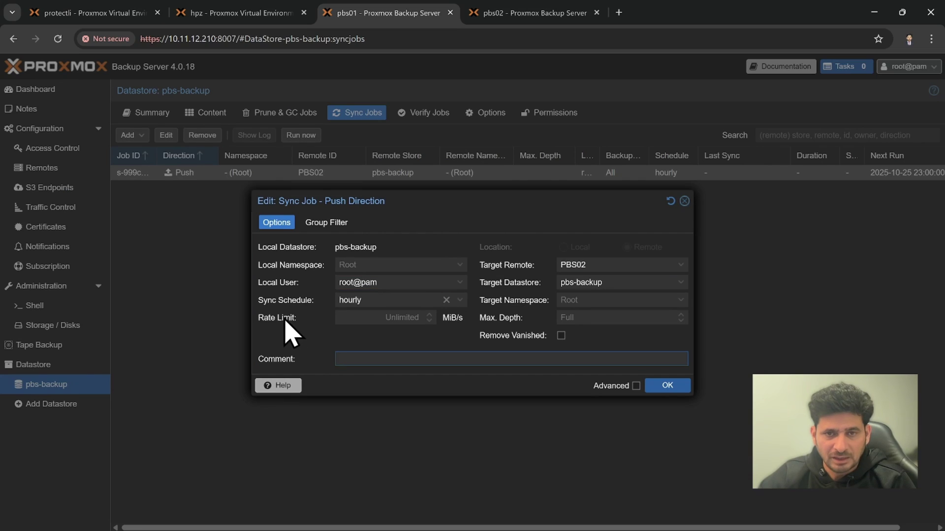
left_click(650, 387)
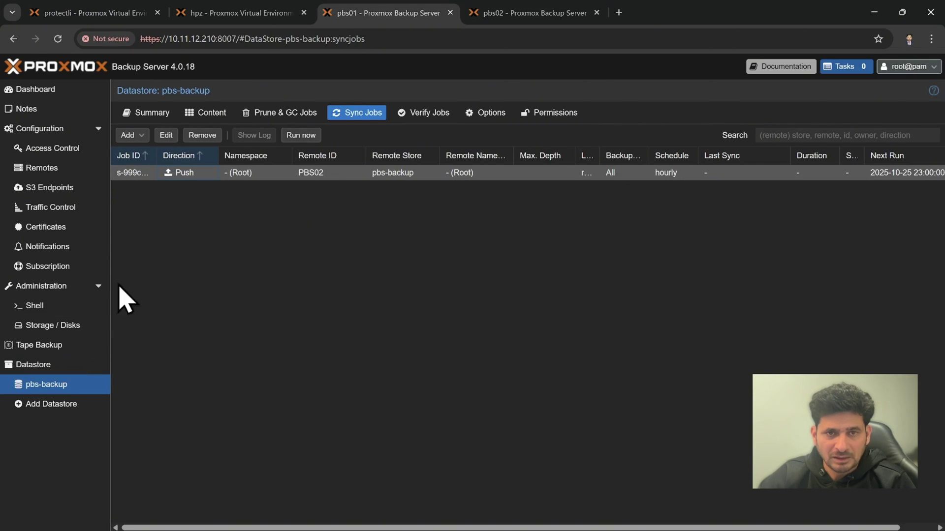
double_click(258, 172)
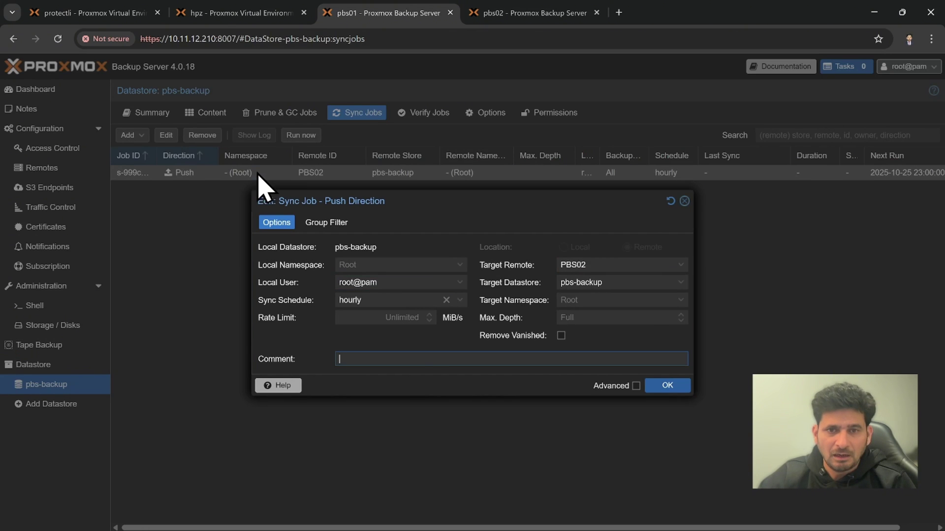
left_click(397, 298)
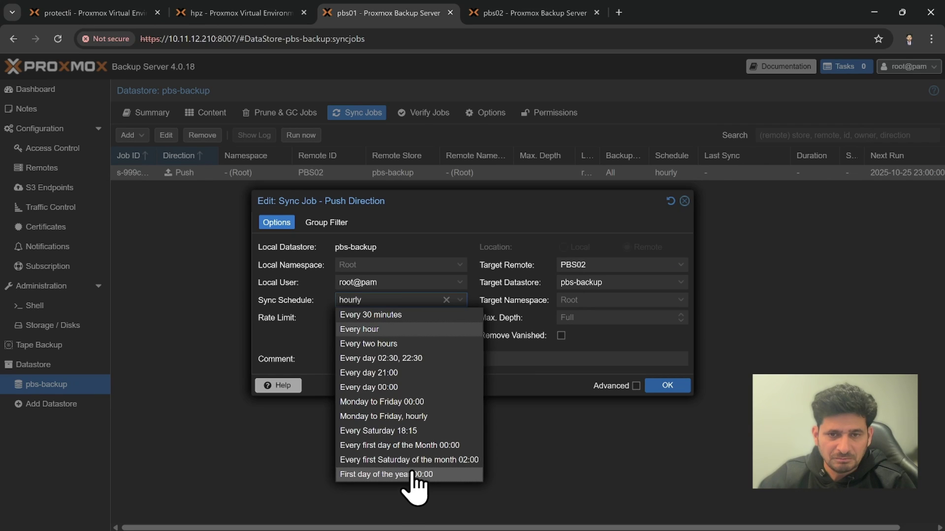
left_click(413, 435)
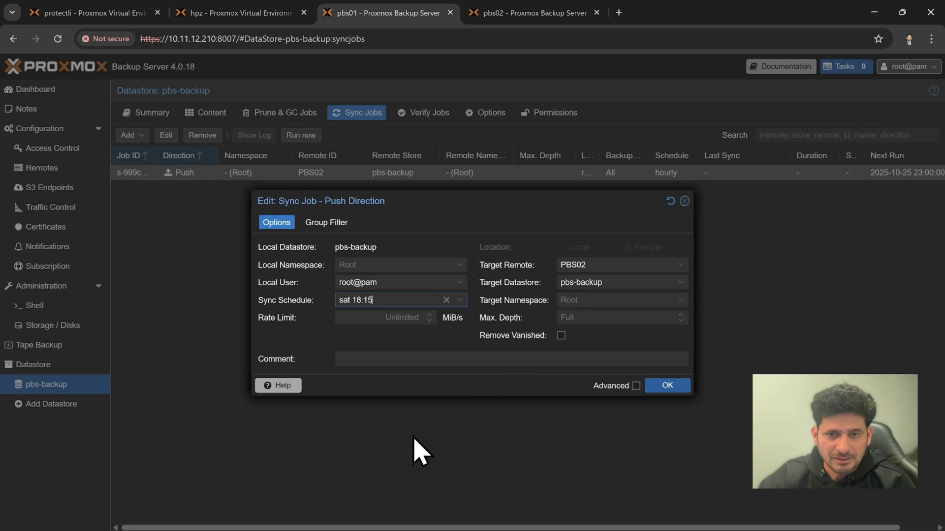
left_click(669, 386)
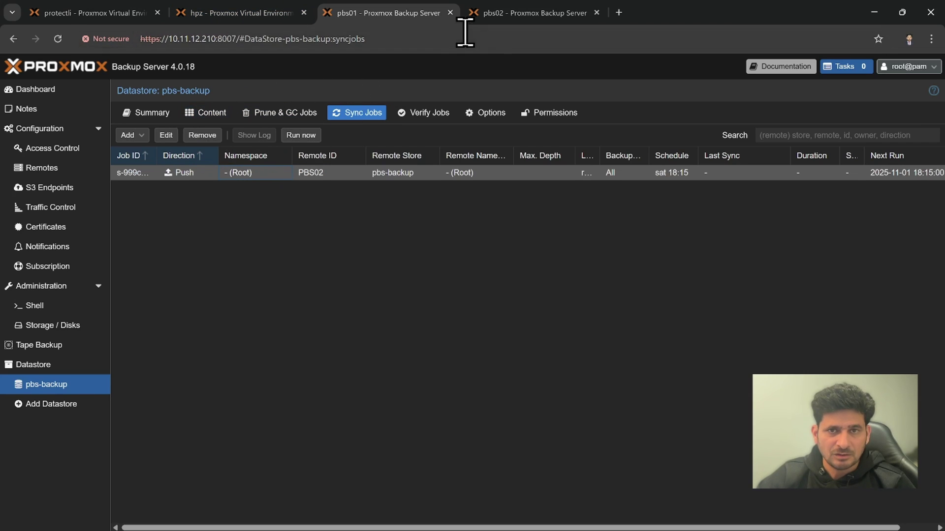
left_click(495, 16)
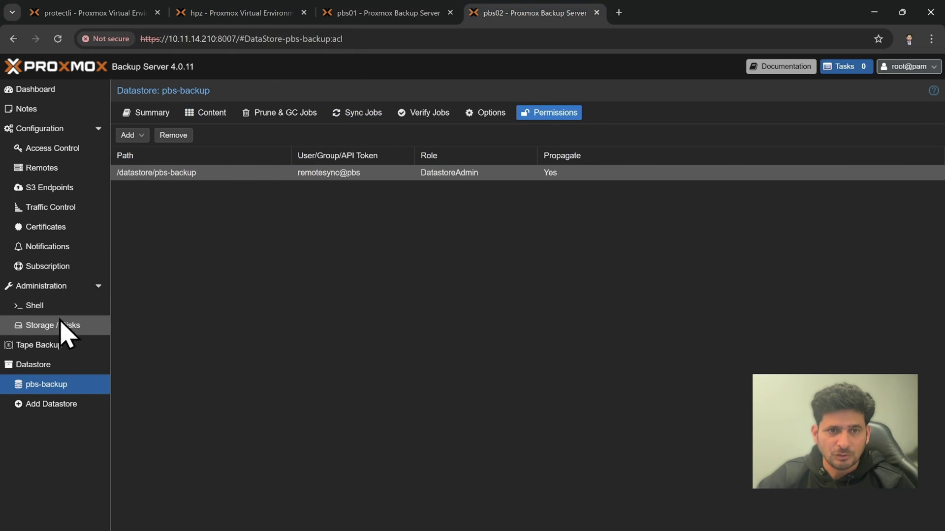
Check pbs02's datastore contents, then expand pbs01's vm/107 and vm/100 backup groups
left_click(186, 114)
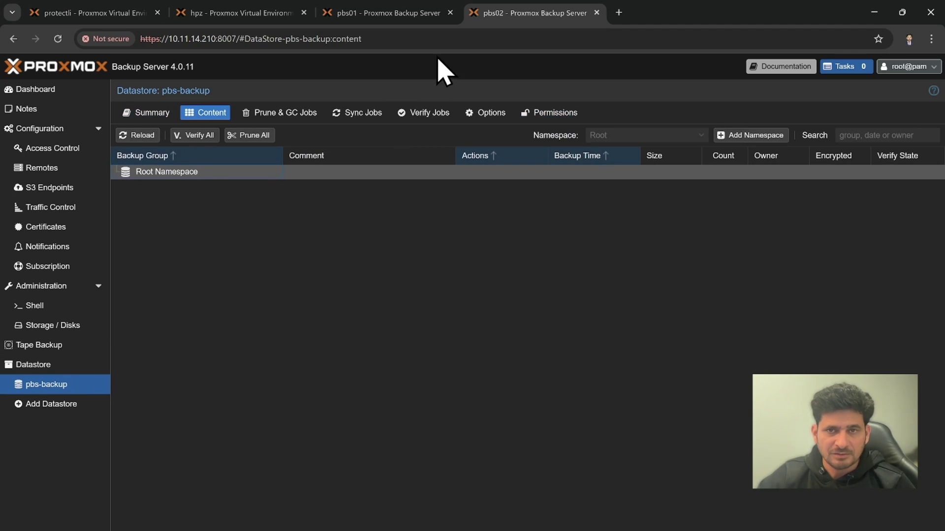
left_click(377, 19)
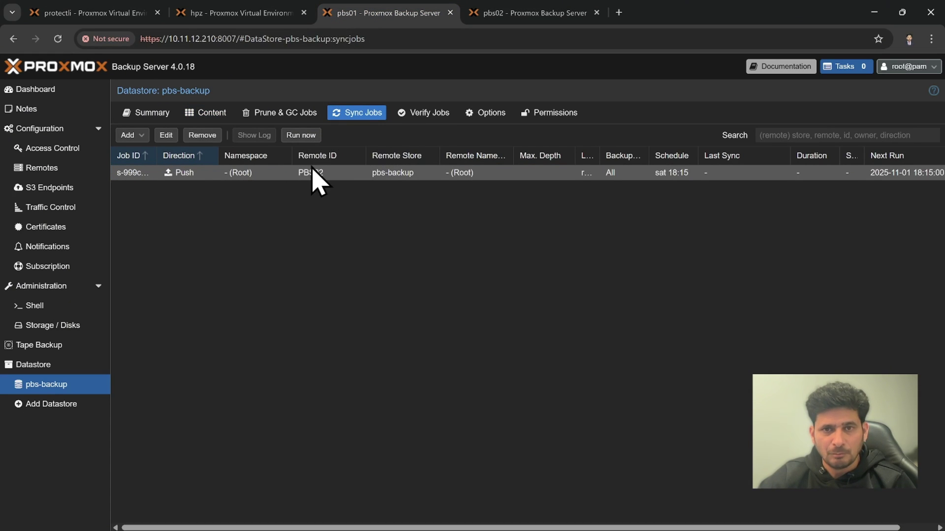
left_click(211, 114)
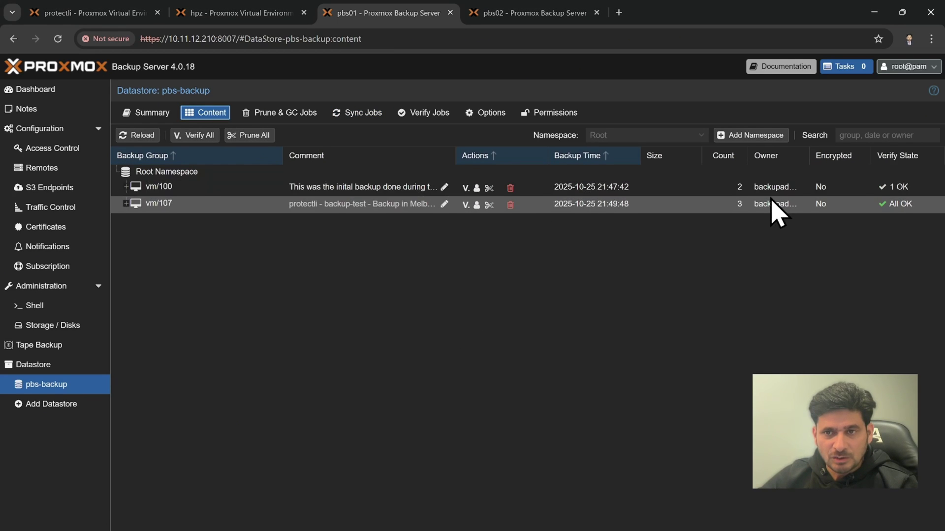
left_click(125, 203)
left_click(180, 219)
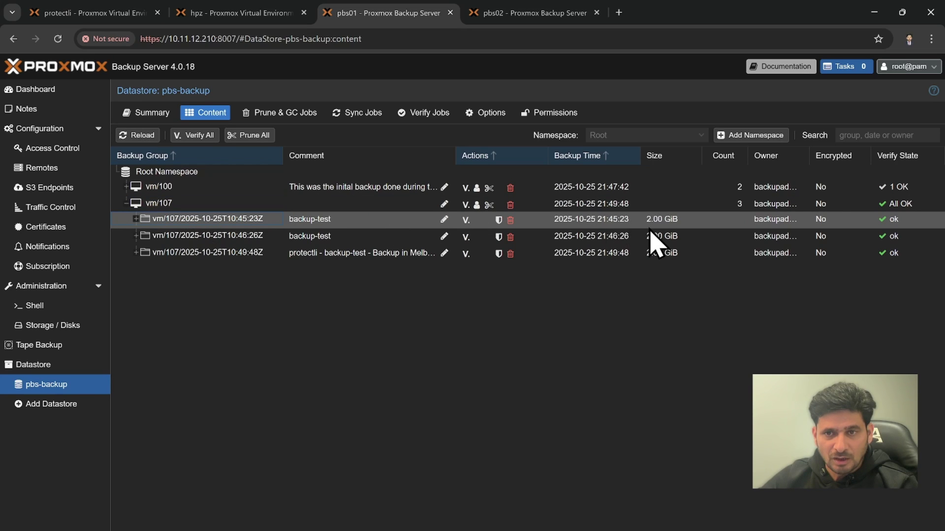
left_click(126, 187)
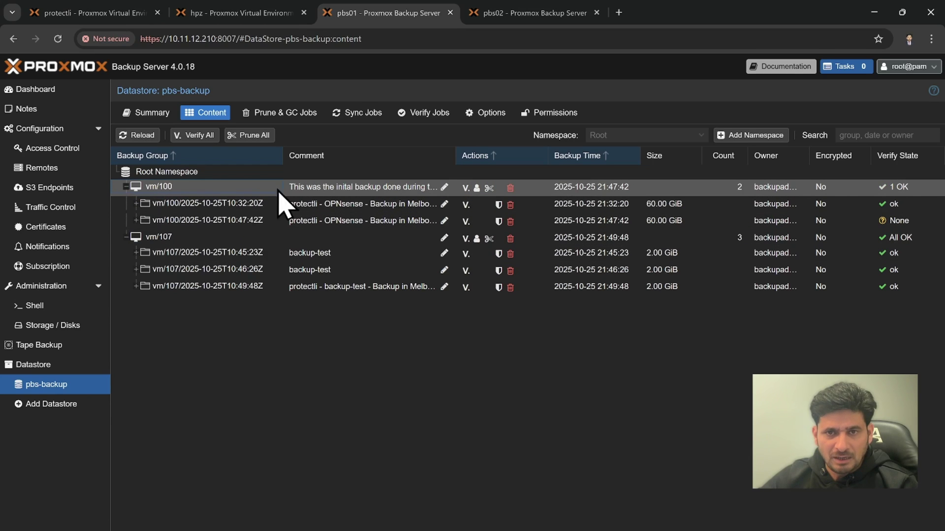
Remove the whole vm/100 backup group, confirming with its name vm/100
left_click(511, 189)
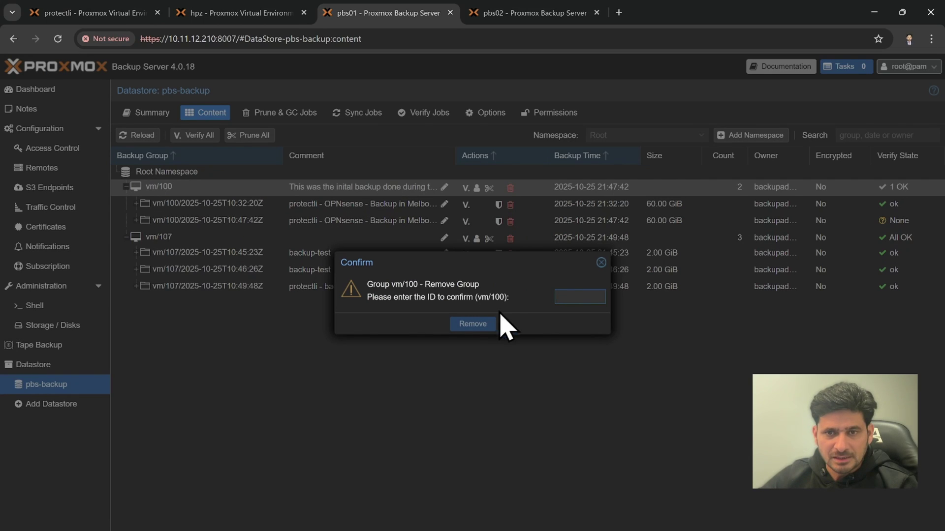
type("1")
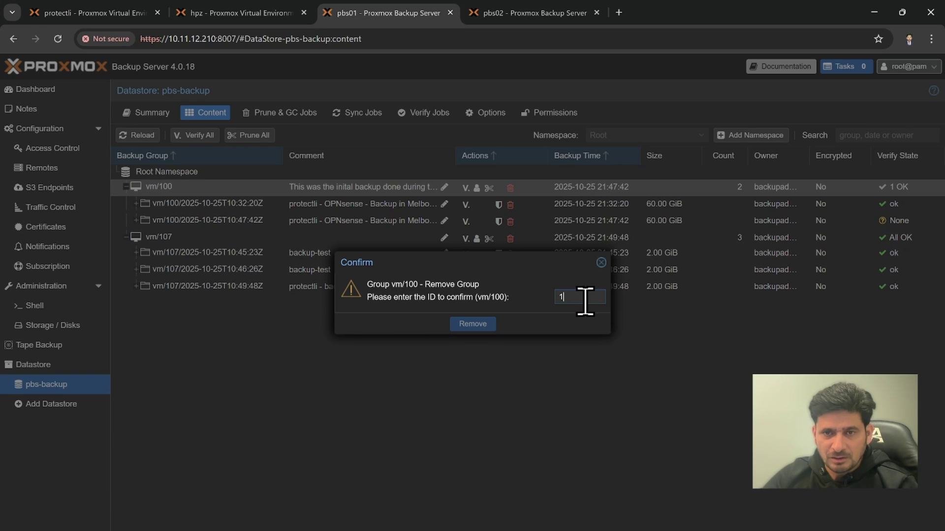
type("00")
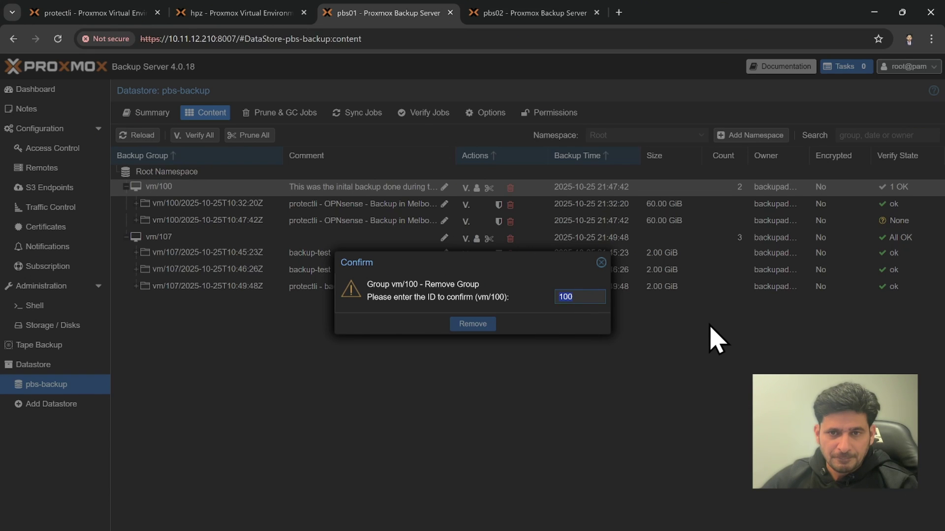
type("vm/")
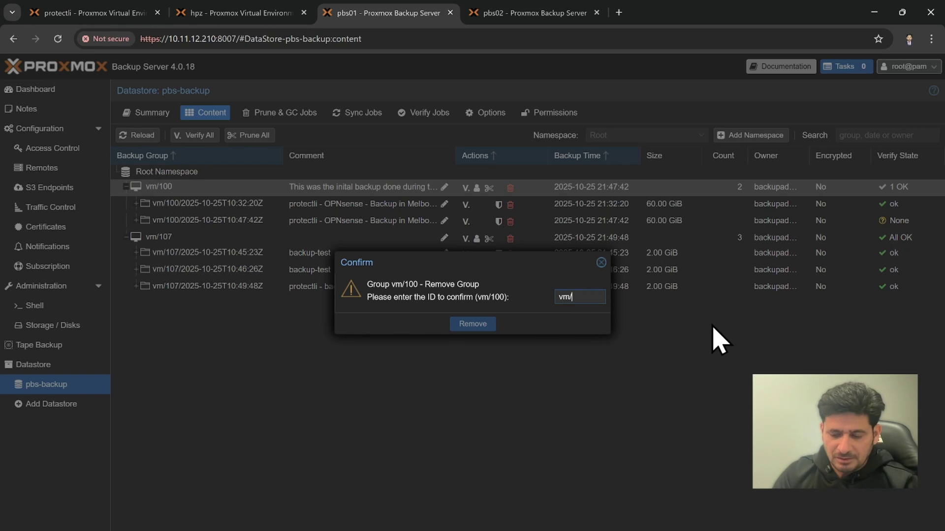
type("100")
key("Return")
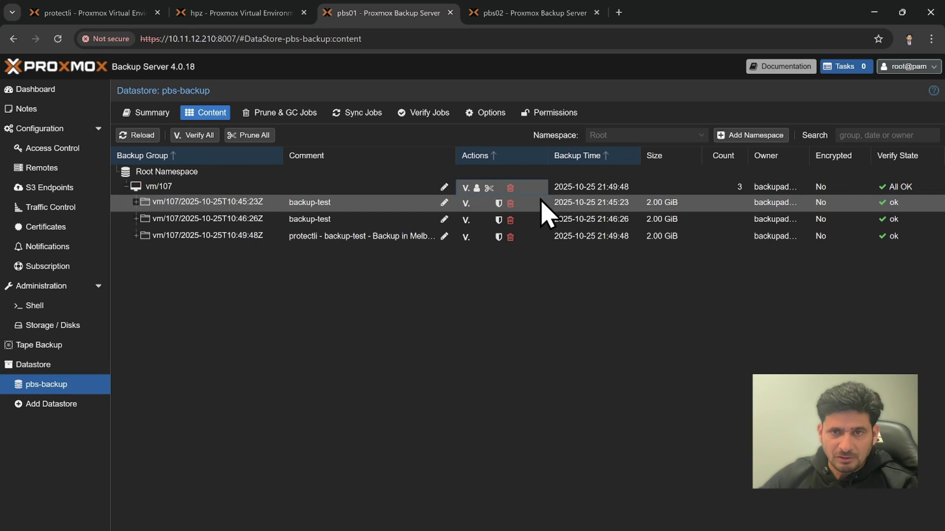
Delete vm/107's 10:49:48Z snapshot
left_click(129, 187)
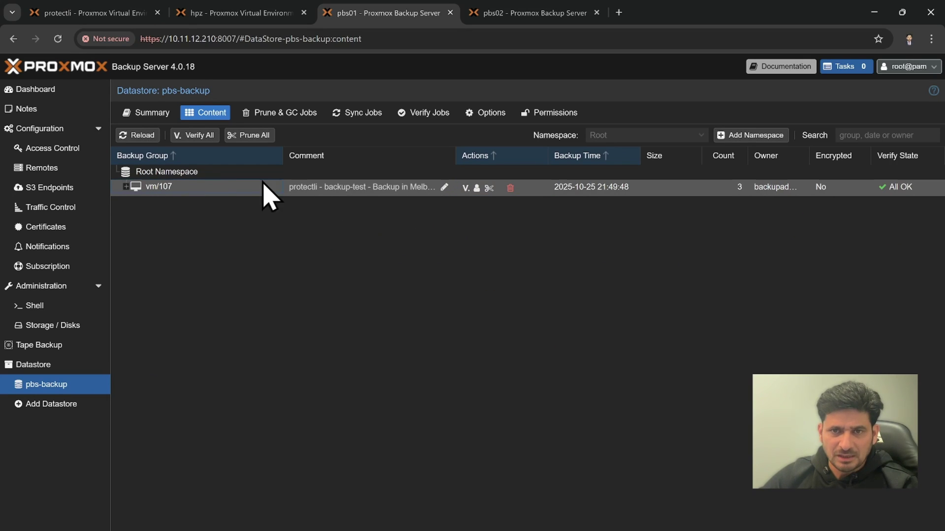
left_click(126, 187)
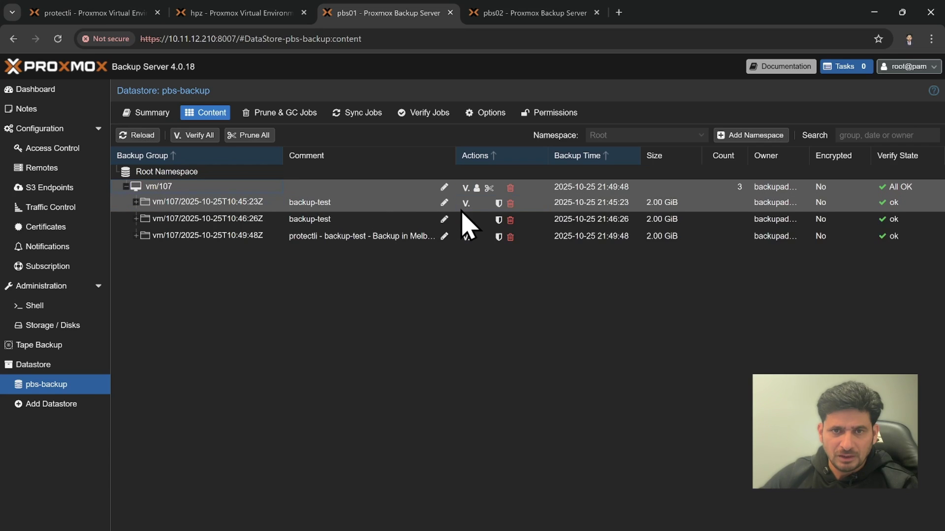
left_click(511, 238)
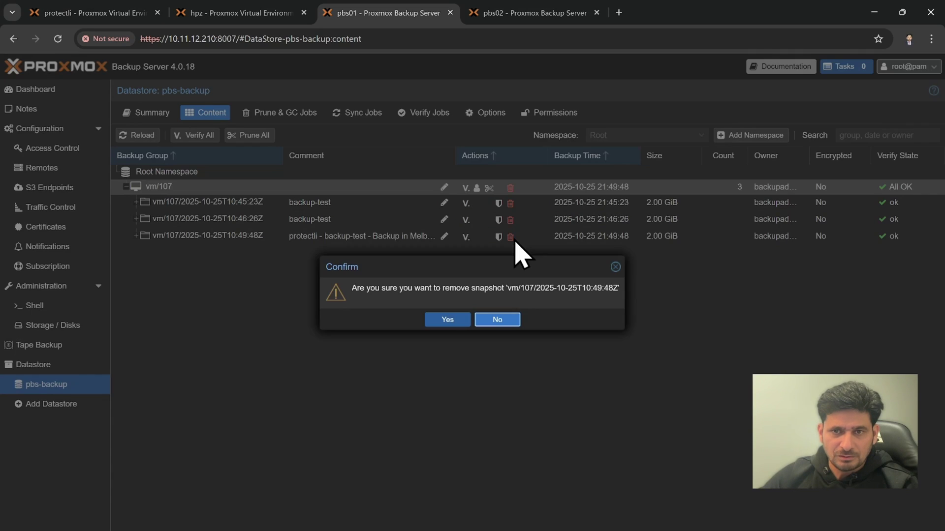
left_click(453, 321)
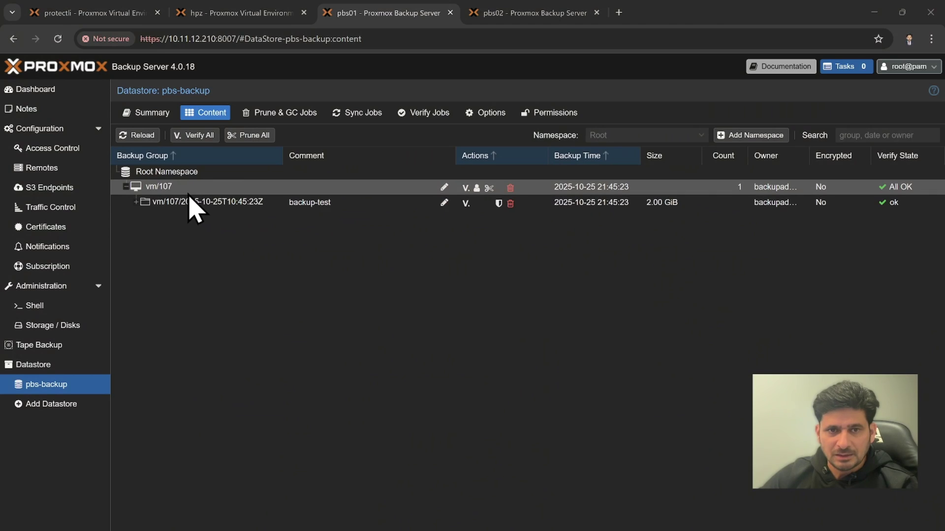
Reload pbs02's datastore content to confirm it is empty, then select pbs01's PBS02 push job
left_click(189, 188)
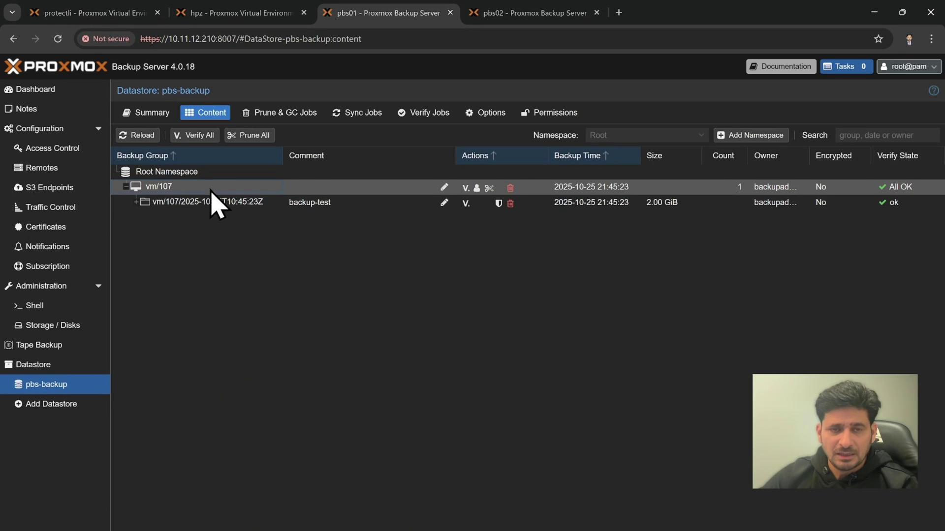
left_click(357, 114)
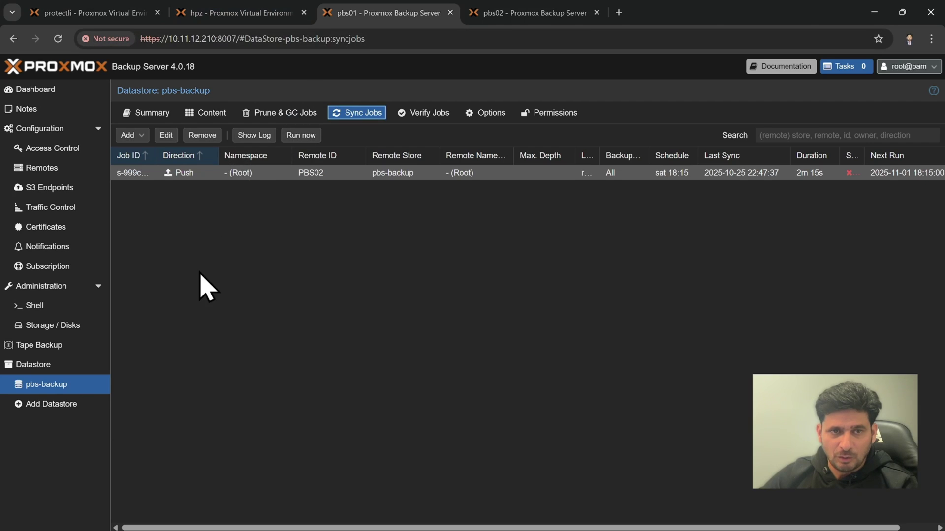
left_click(507, 19)
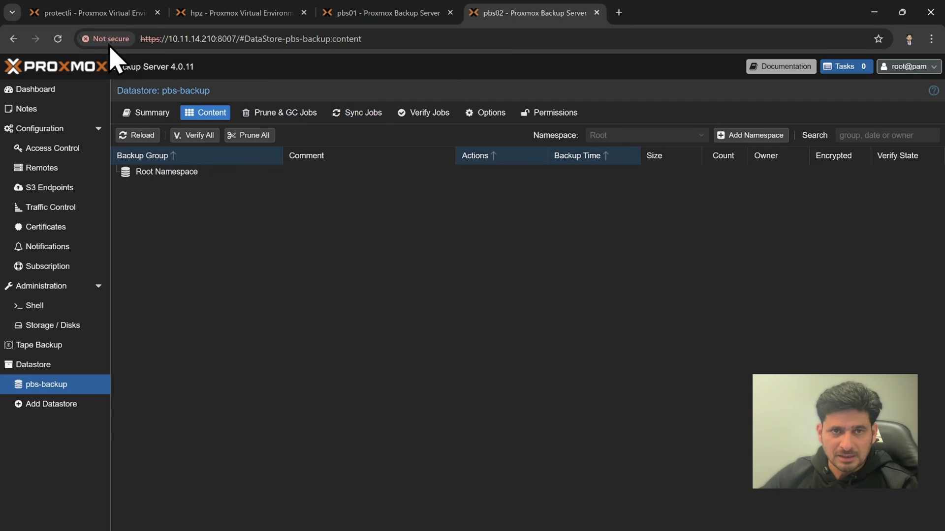
left_click(57, 38)
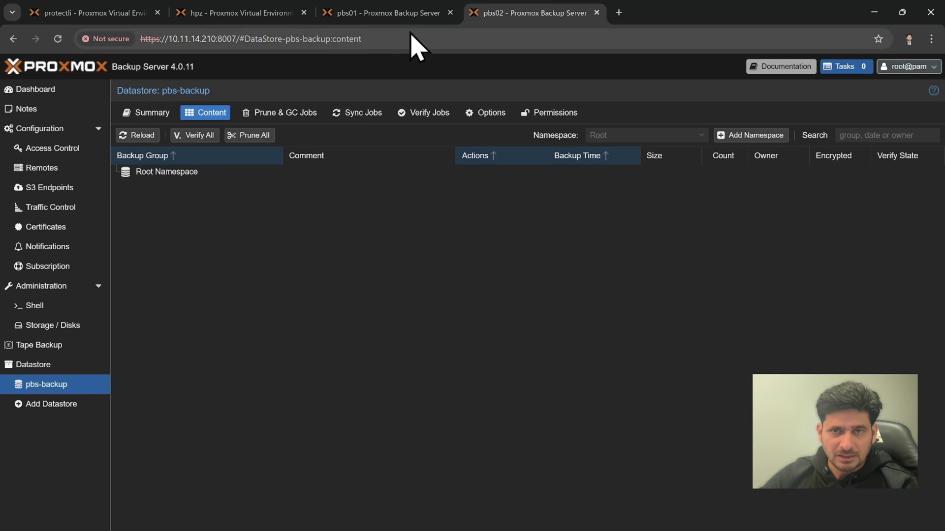
left_click(399, 14)
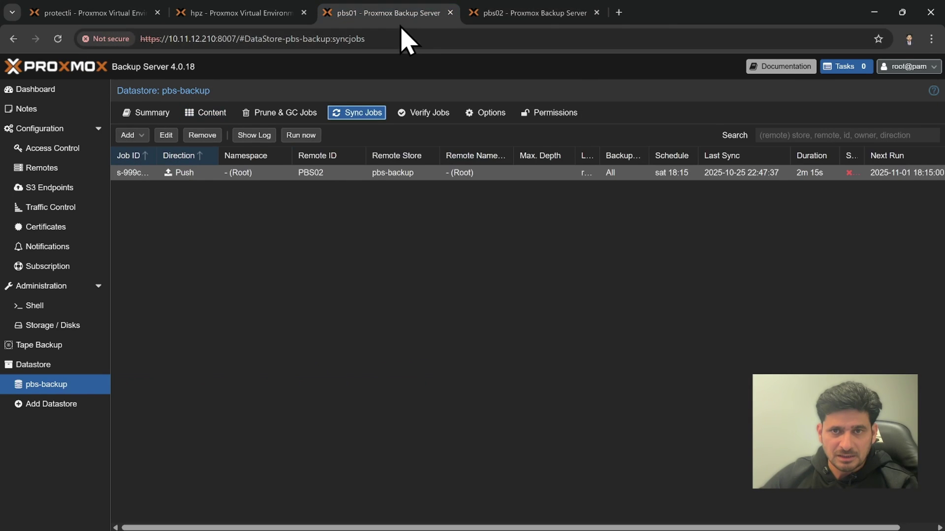
left_click(325, 173)
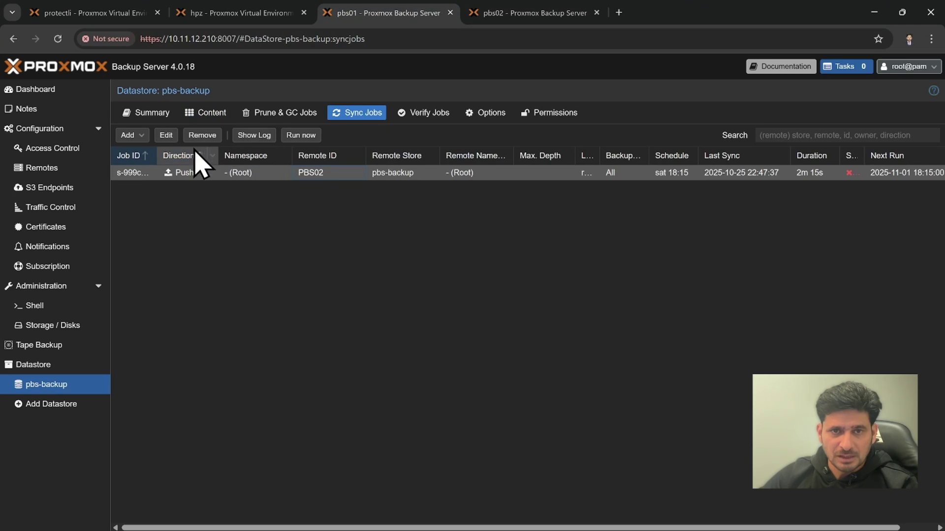
Inspect the files in pbs01's vm/107 10:45:23Z snapshot, then return to Sync Jobs
left_click(203, 114)
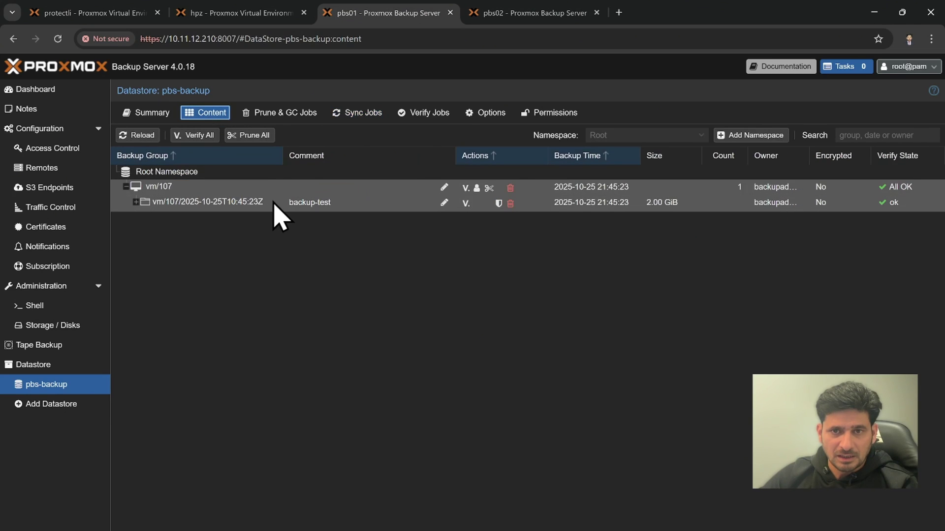
left_click(135, 202)
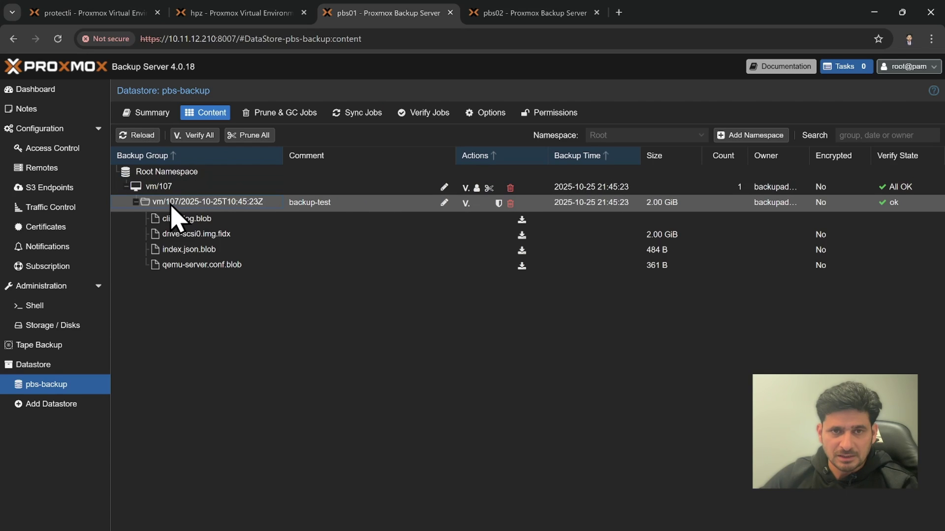
left_click(136, 203)
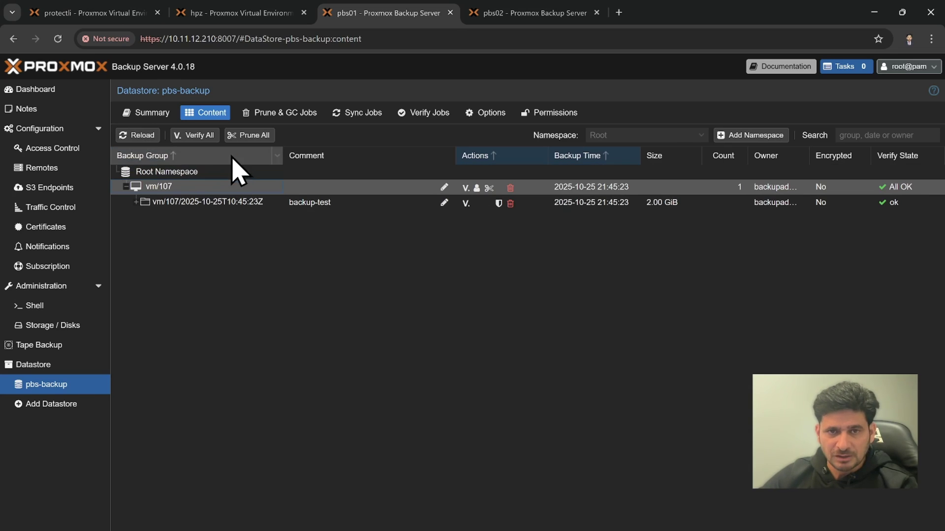
left_click(353, 114)
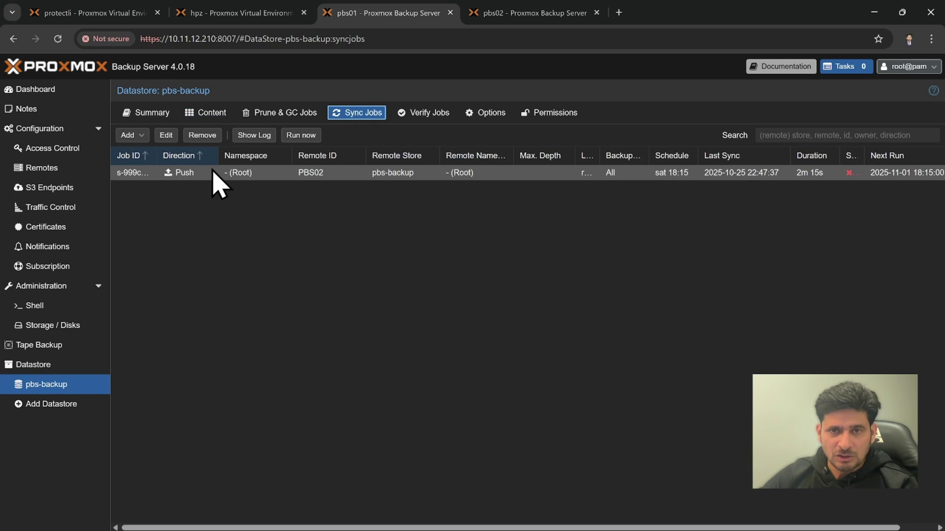
Run the PBS02 push sync now, close its task log, and highlight the notification subject
left_click(298, 136)
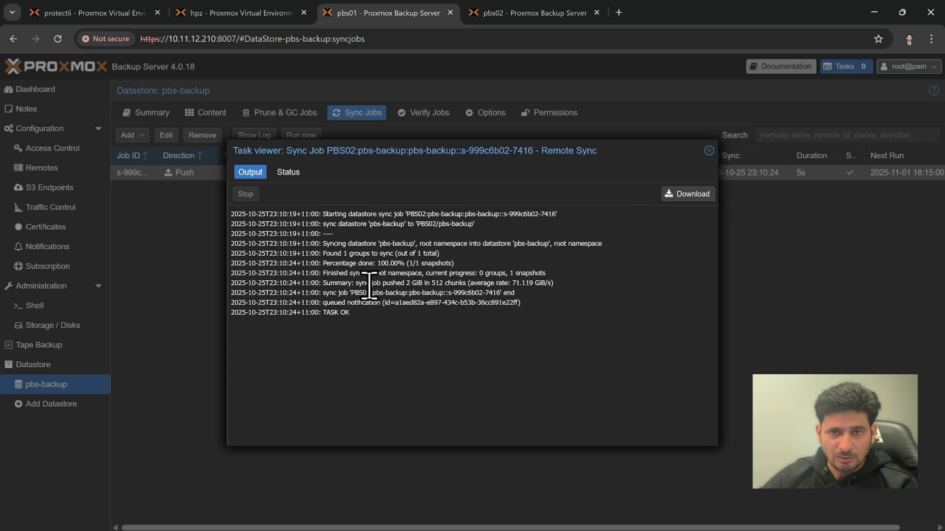
left_click(709, 150)
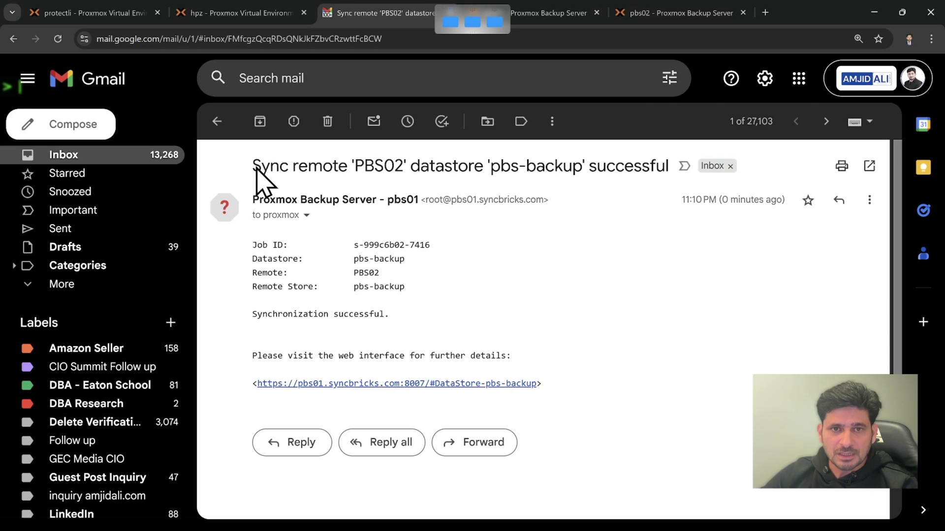
left_click_drag(256, 168, 401, 169)
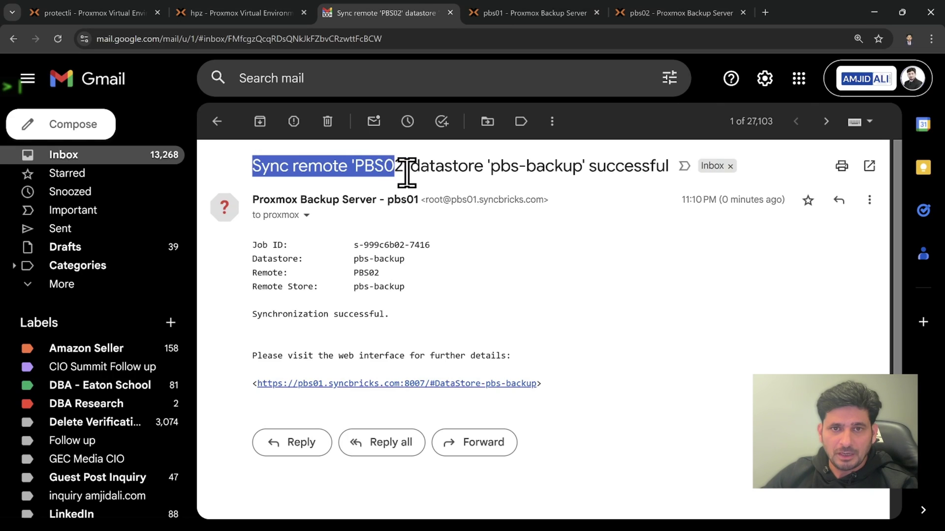
Highlight the notification's subject and 'Synchronization successful.' line, then go back to pbs01
left_click(432, 171)
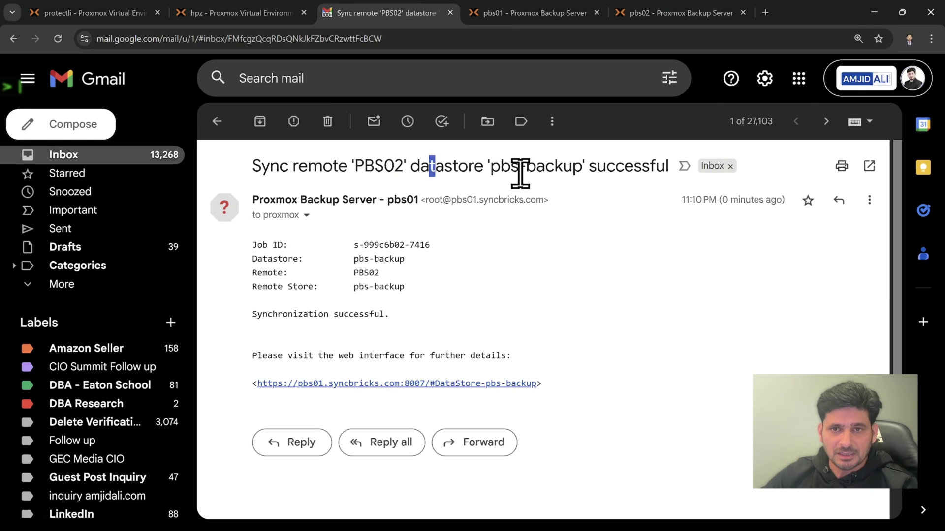
left_click_drag(520, 173, 609, 196)
left_click(412, 285)
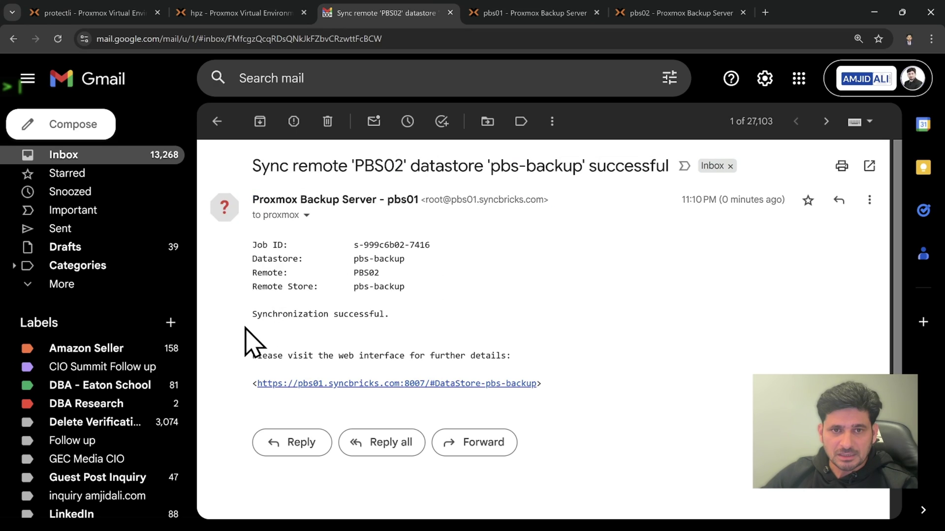
left_click_drag(251, 319, 412, 319)
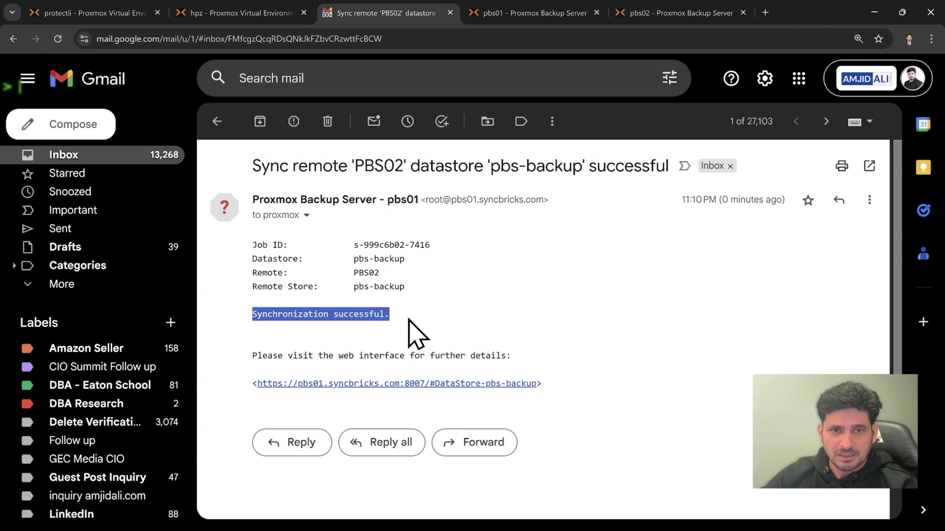
triple_click(275, 356)
left_click(523, 15)
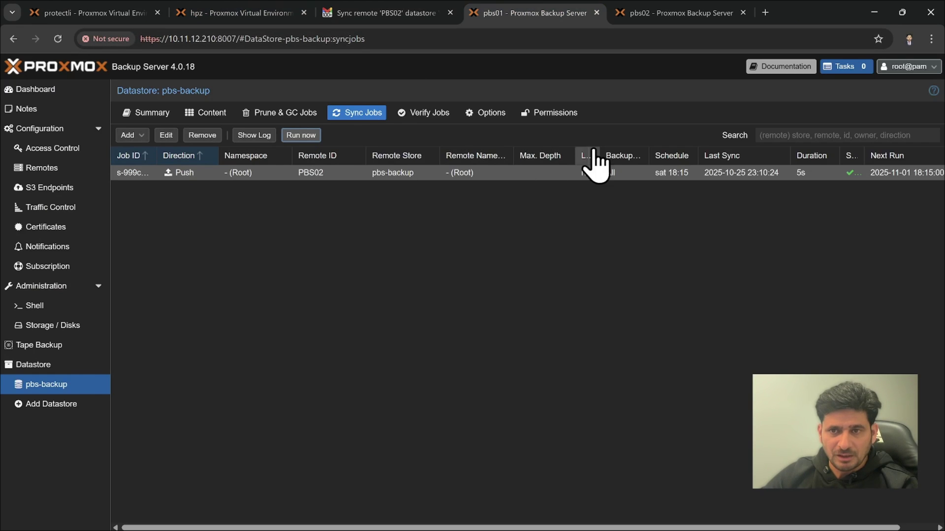
Reload pbs02's Content and expand vm/107 to confirm the pushed snapshot, then check pbs01's Sync Jobs
left_click(663, 20)
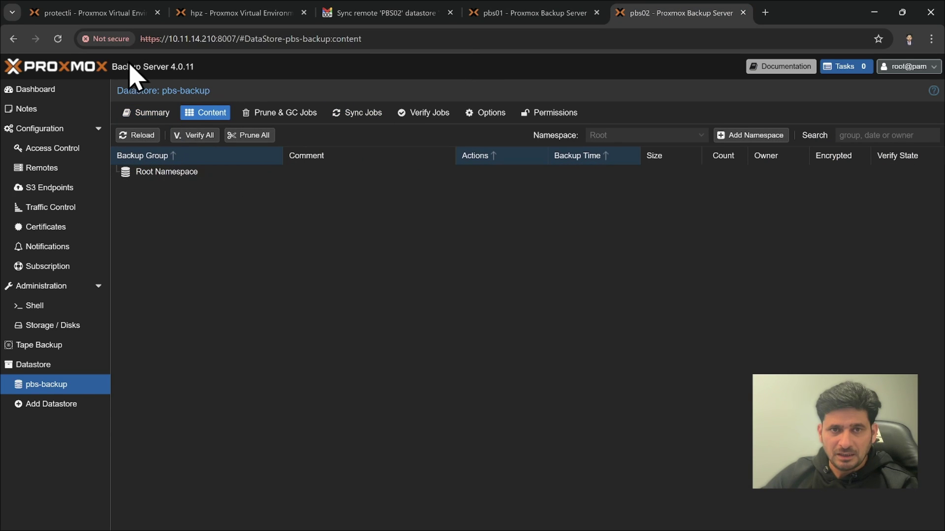
left_click(57, 39)
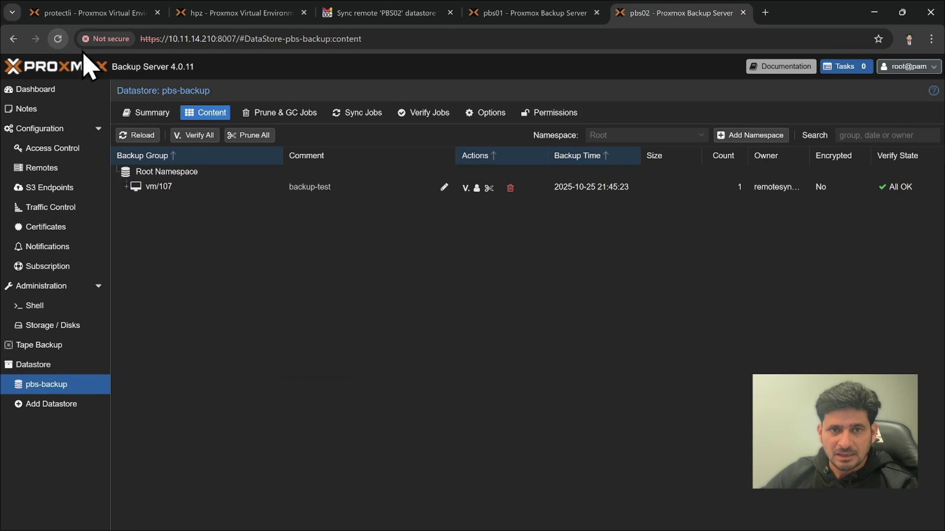
left_click(127, 189)
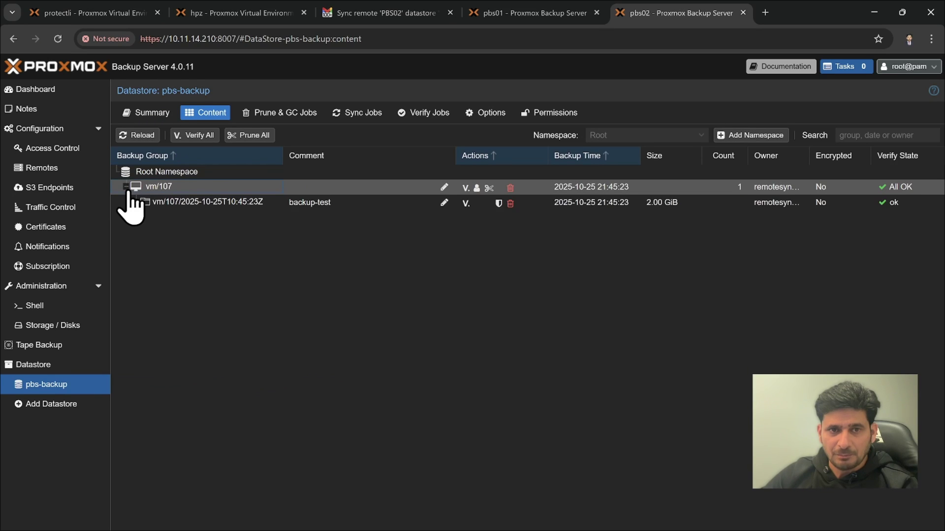
left_click(196, 187)
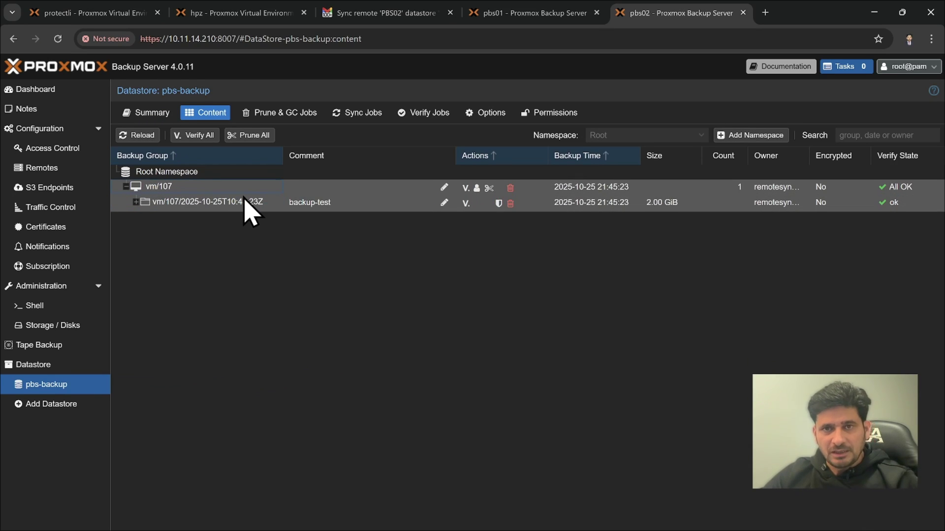
left_click(478, 21)
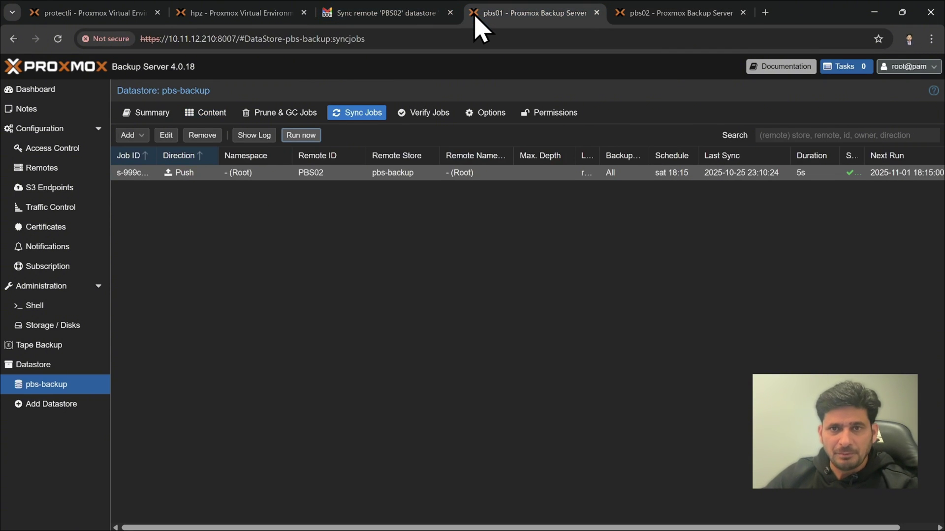
left_click(352, 118)
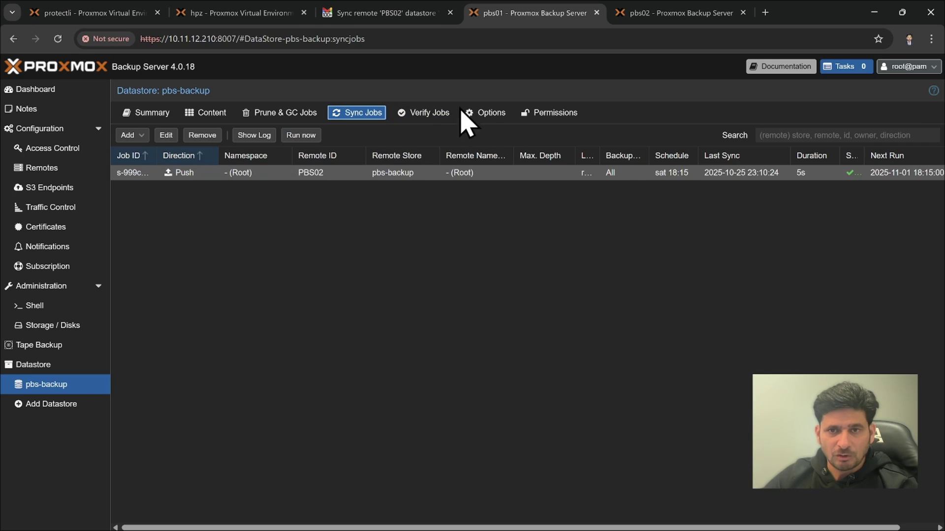
left_click(640, 15)
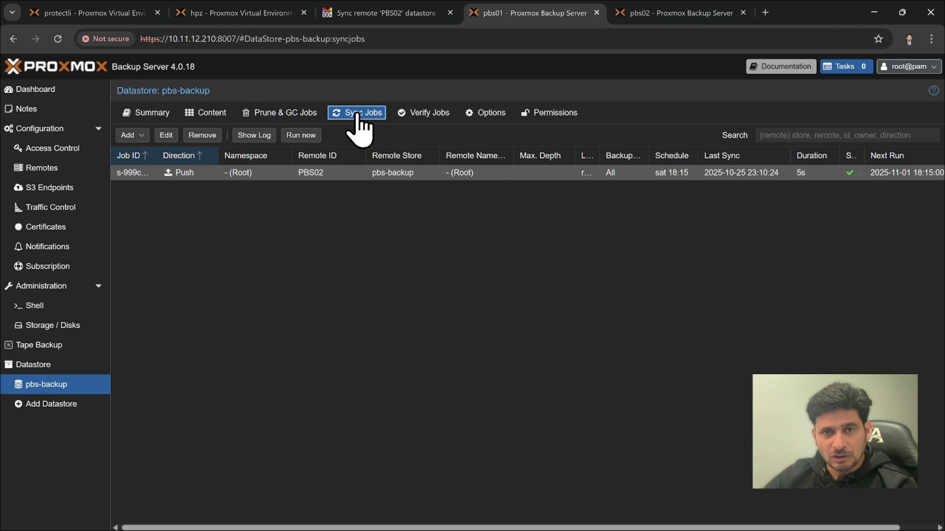
Add a daily pbs-backup verify job that skips verified snapshots and re-verifies after 30 days
left_click(421, 118)
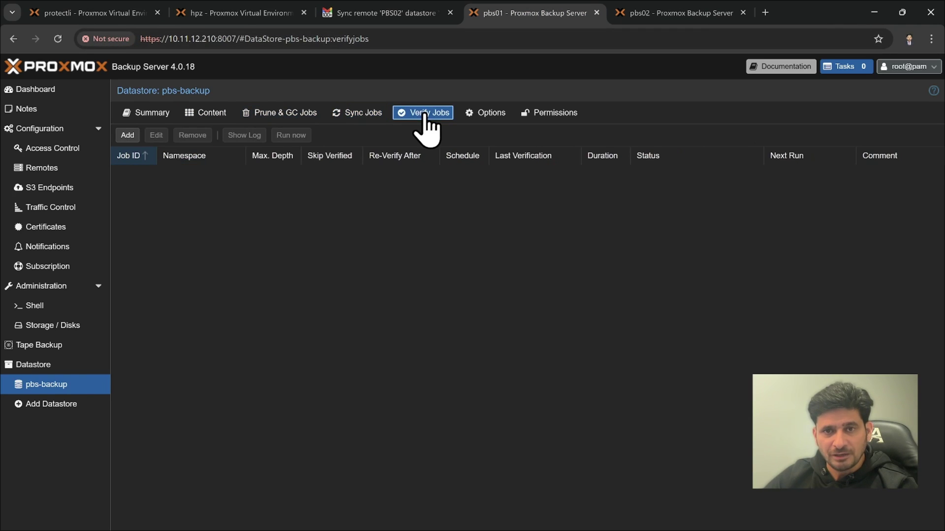
left_click(127, 135)
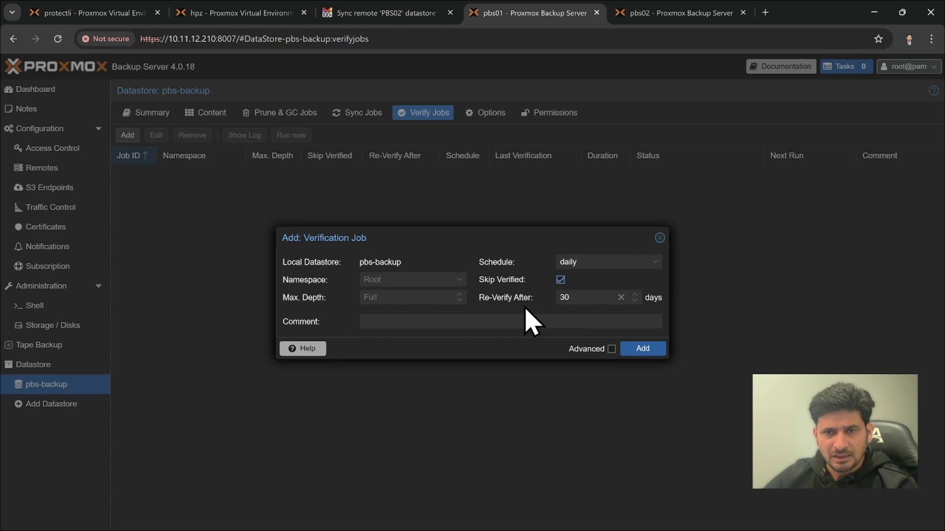
left_click(644, 349)
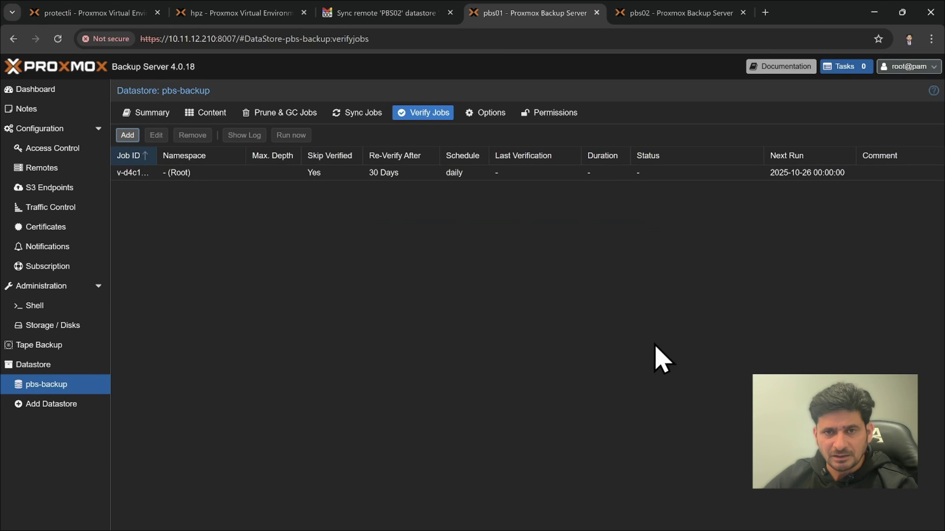
Run the new verify job immediately, then return to the Sync Jobs list
left_click(322, 175)
left_click(292, 136)
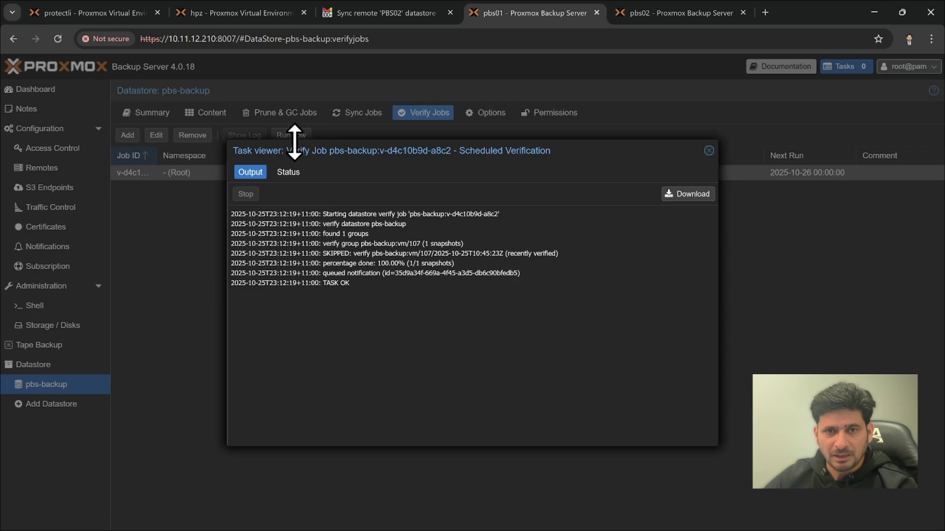
left_click(709, 150)
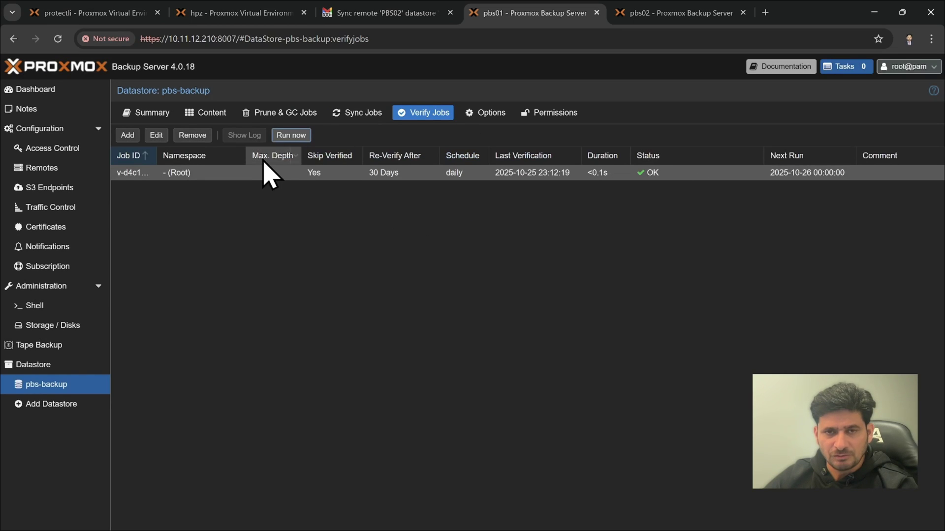
left_click(361, 113)
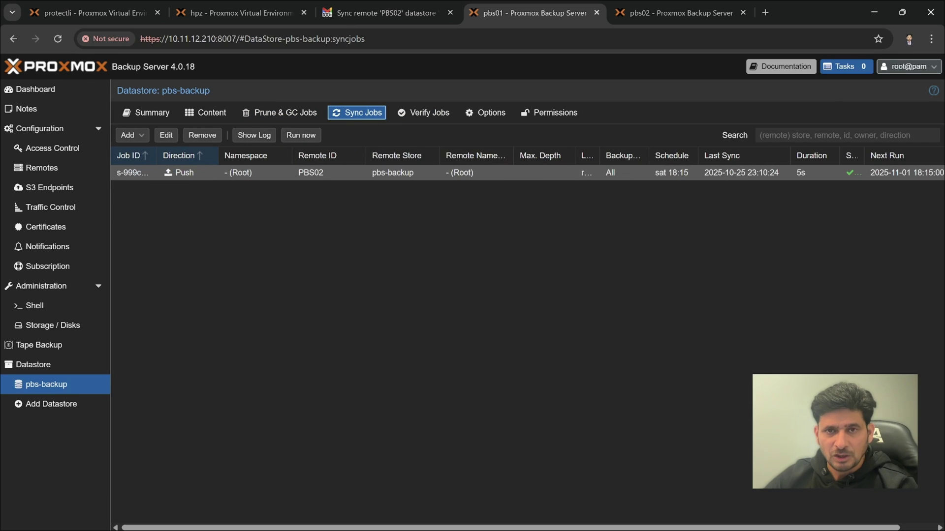
Read the 'Verify Datastore pbs-backup successful' email in the Gmail inbox, then return to pbs01
left_click(389, 12)
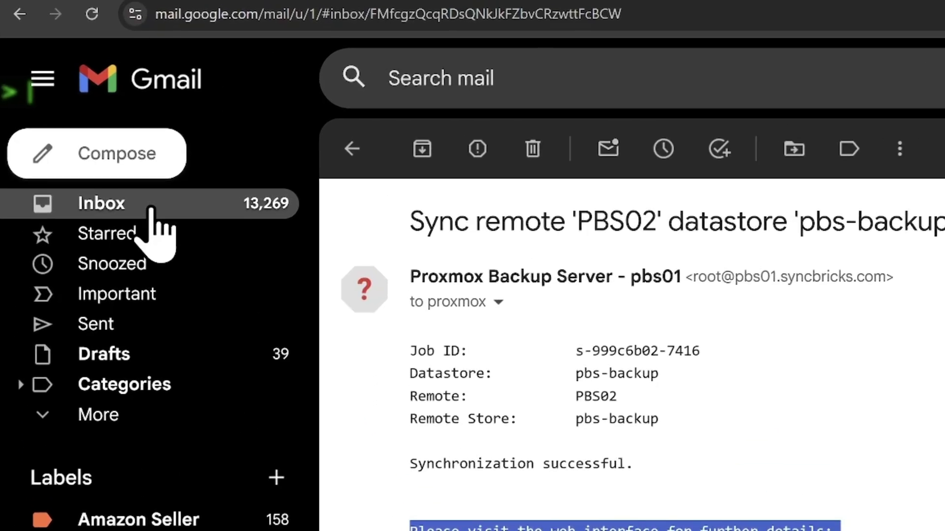
left_click(151, 209)
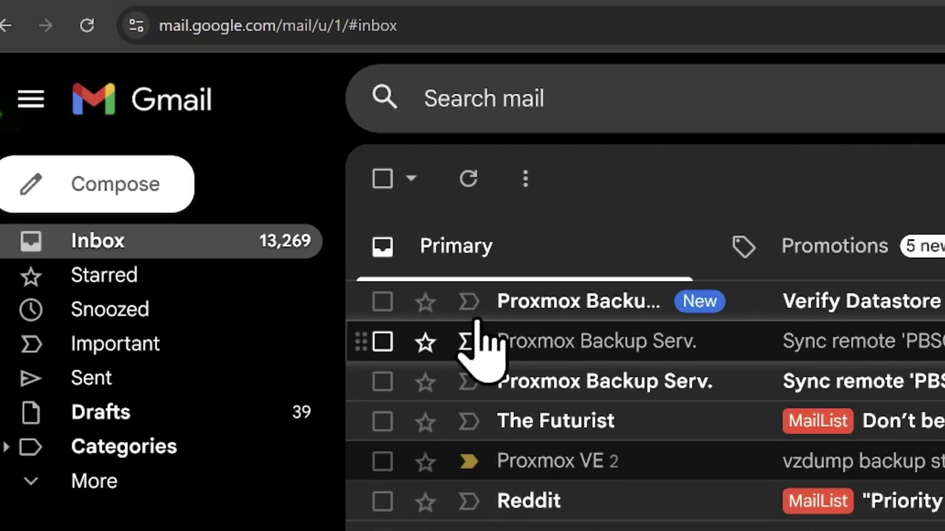
left_click(626, 331)
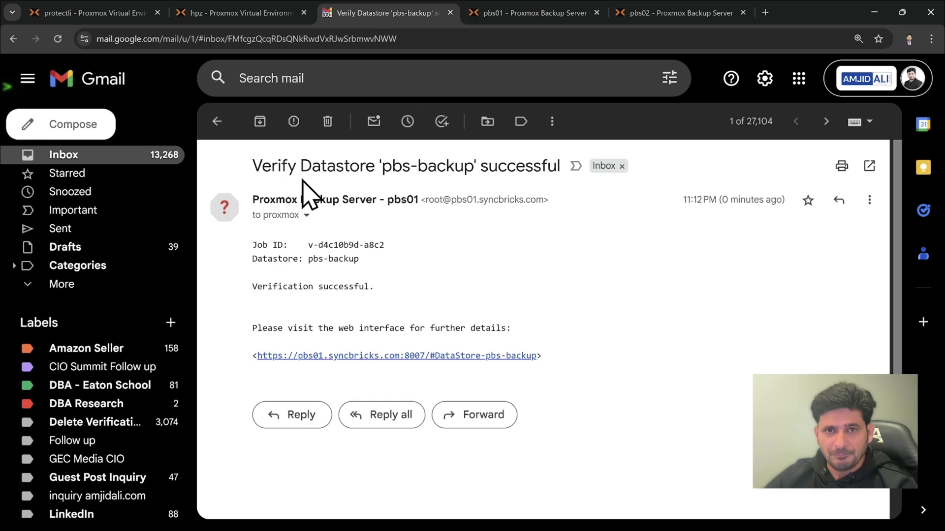
left_click_drag(258, 168, 521, 169)
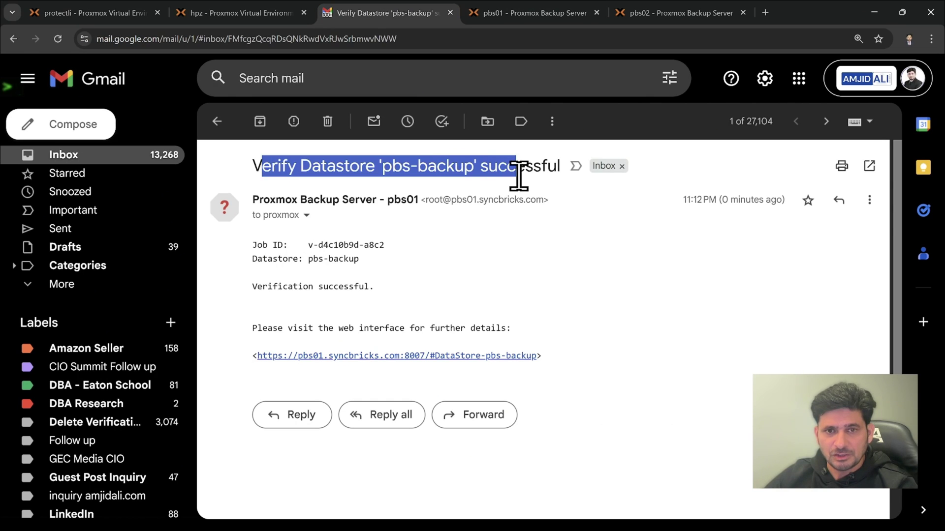
left_click(447, 295)
left_click(485, 14)
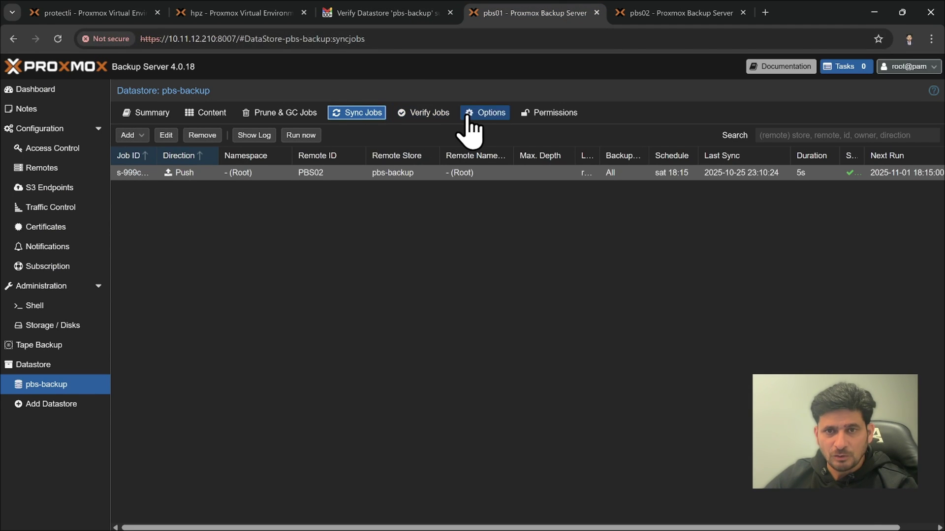
Switch pbs-backup notifications to legacy sendmail, keeping root@pam as the recipient
left_click(486, 116)
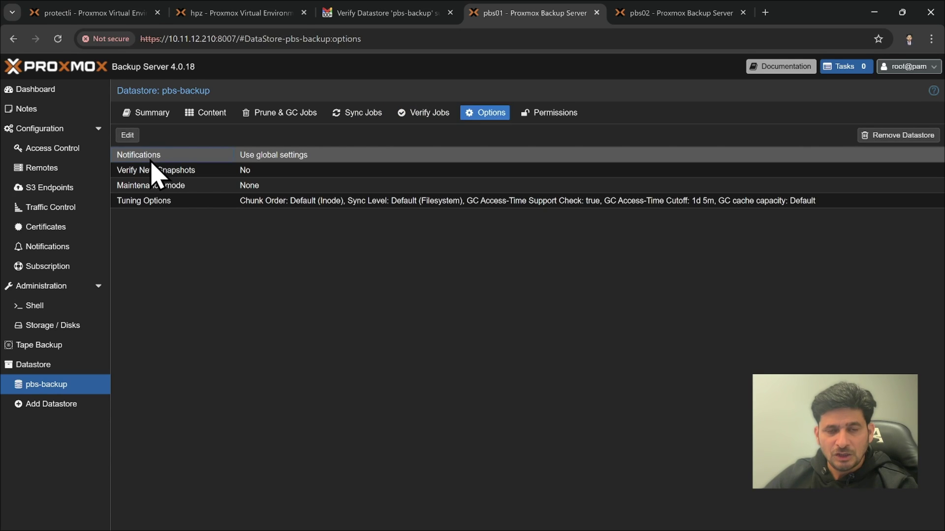
double_click(151, 160)
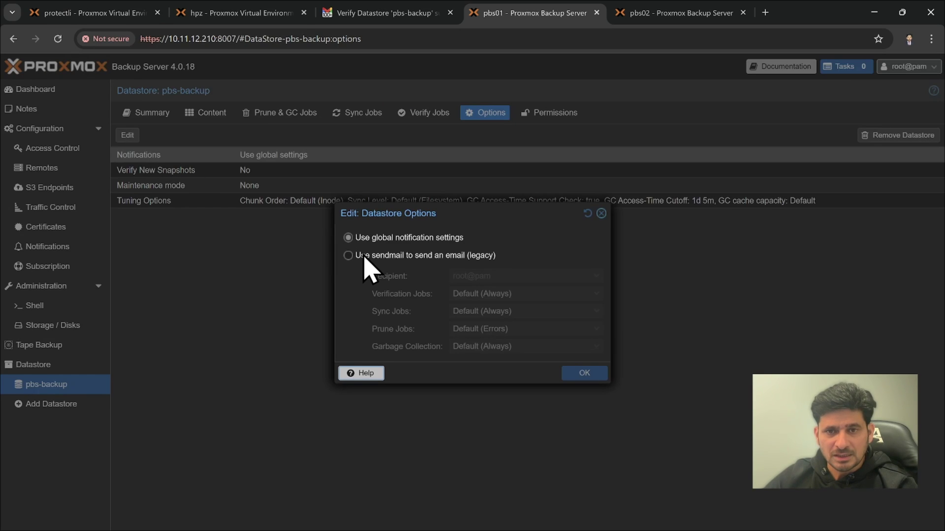
left_click(348, 256)
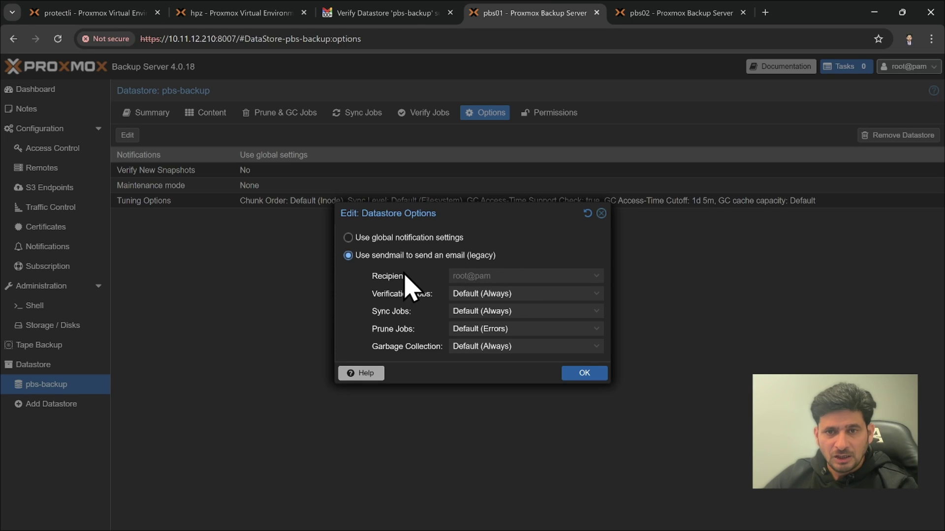
left_click(494, 276)
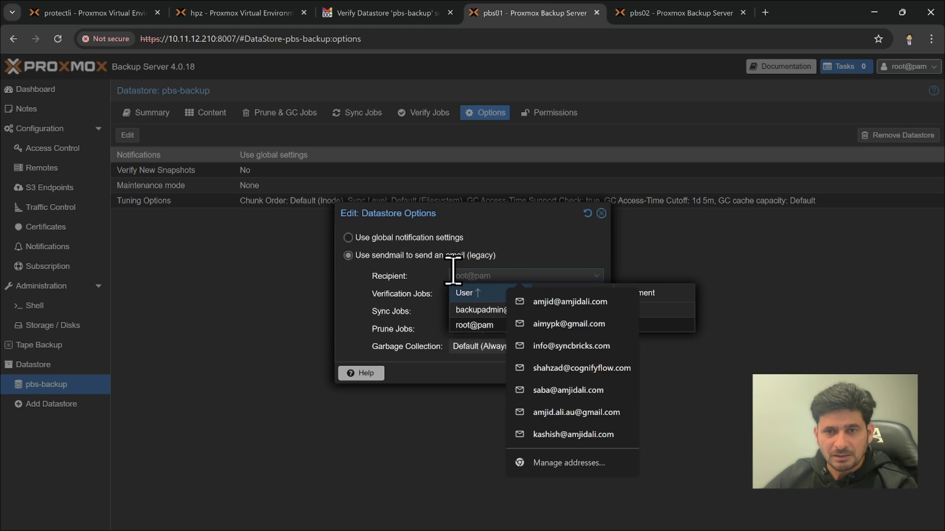
key("Escape")
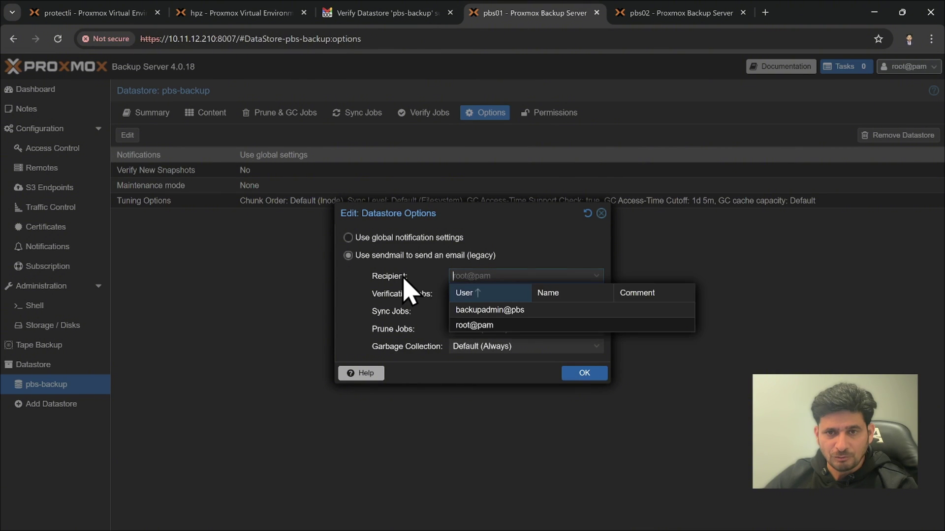
left_click(387, 318)
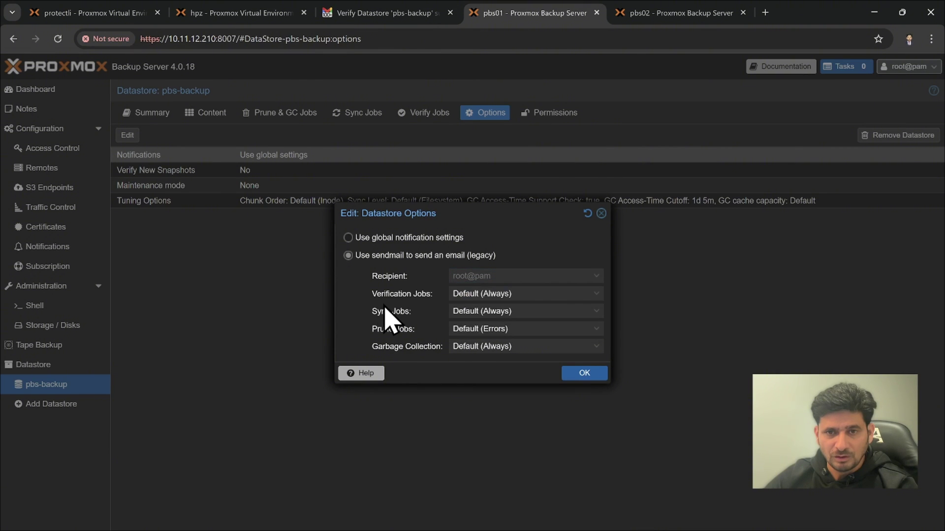
Set verification, sync, prune and garbage collection notifications to Errors only and save
left_click(503, 294)
left_click(506, 335)
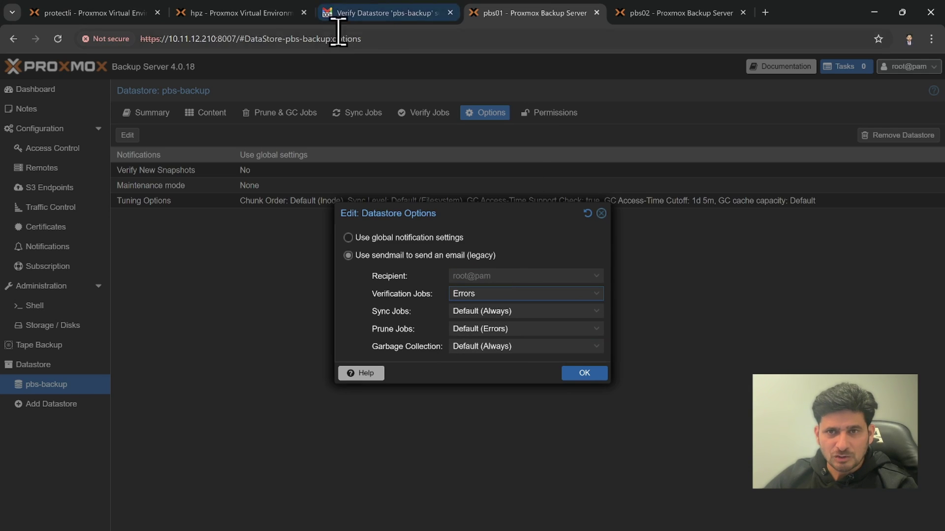
left_click(491, 311)
left_click(492, 356)
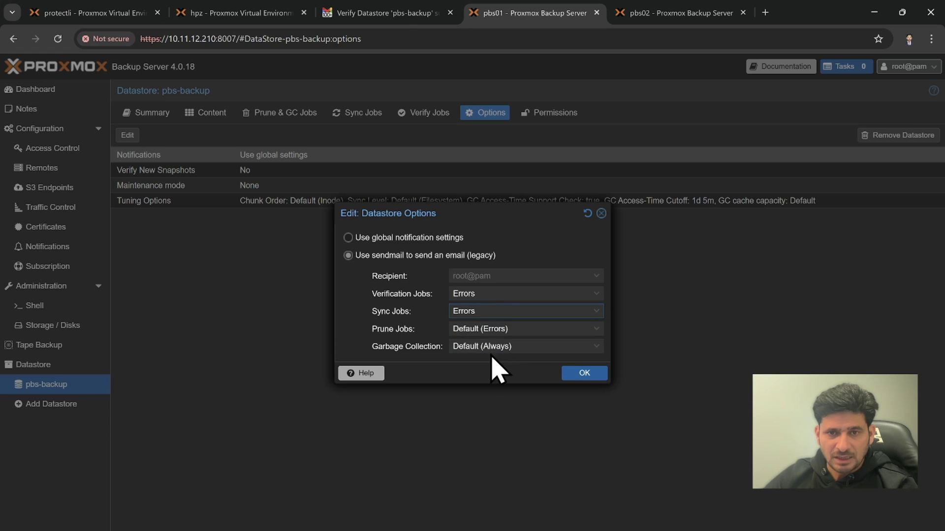
left_click(515, 328)
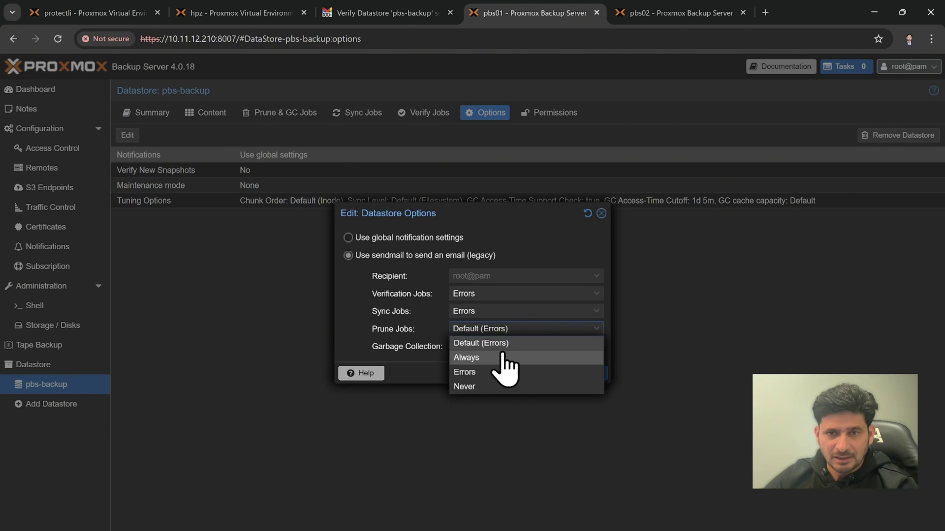
left_click(492, 374)
left_click(510, 345)
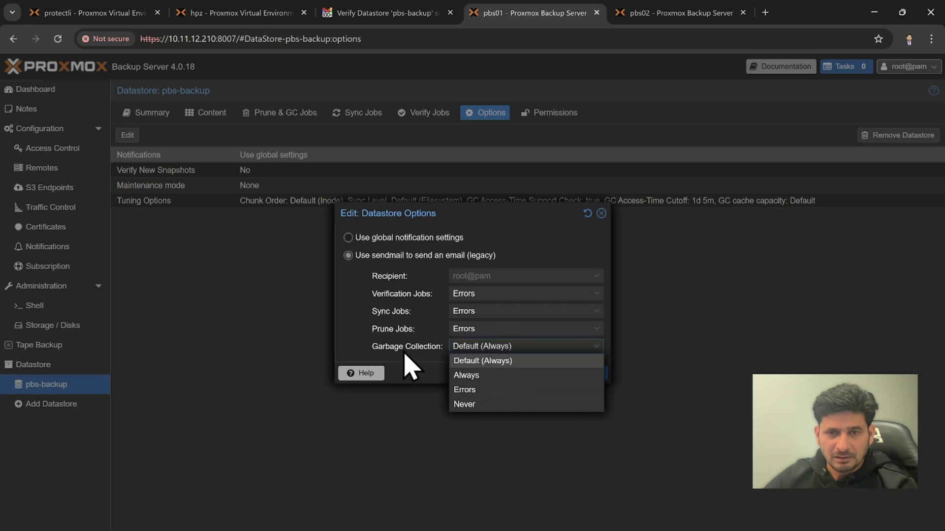
left_click(486, 390)
left_click(591, 374)
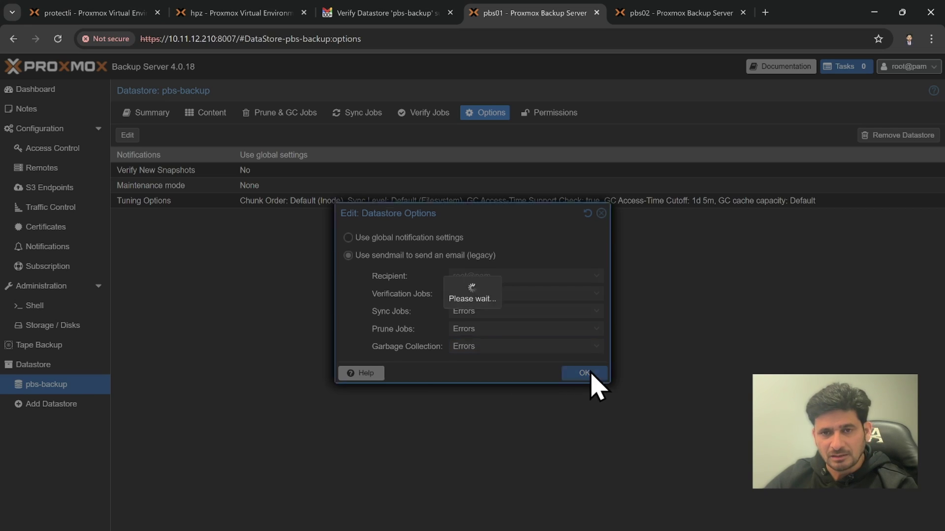
Enable Verify New Snapshots on the pbs-backup datastore options
double_click(198, 177)
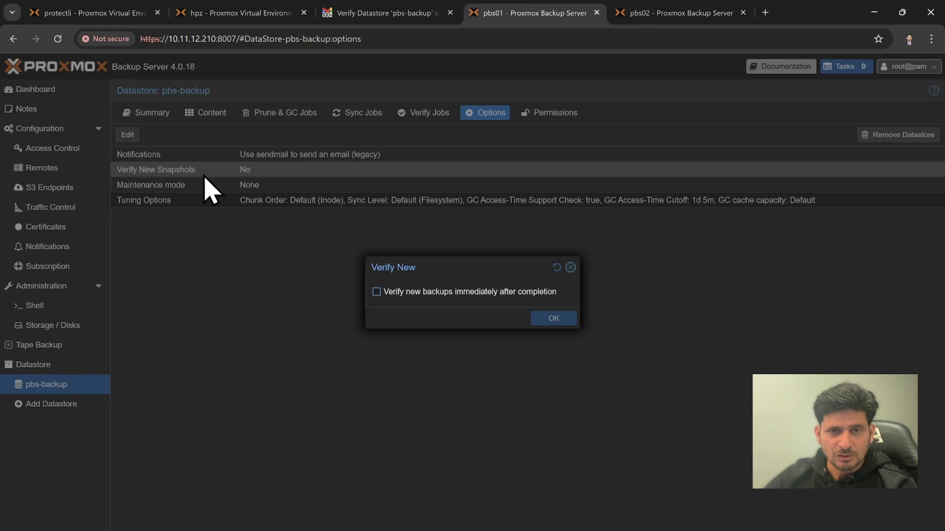
left_click(570, 268)
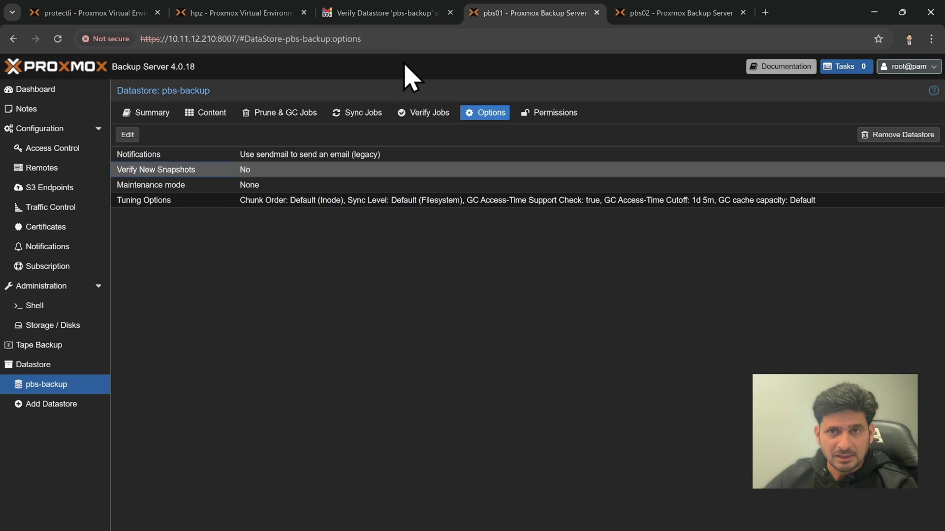
double_click(165, 176)
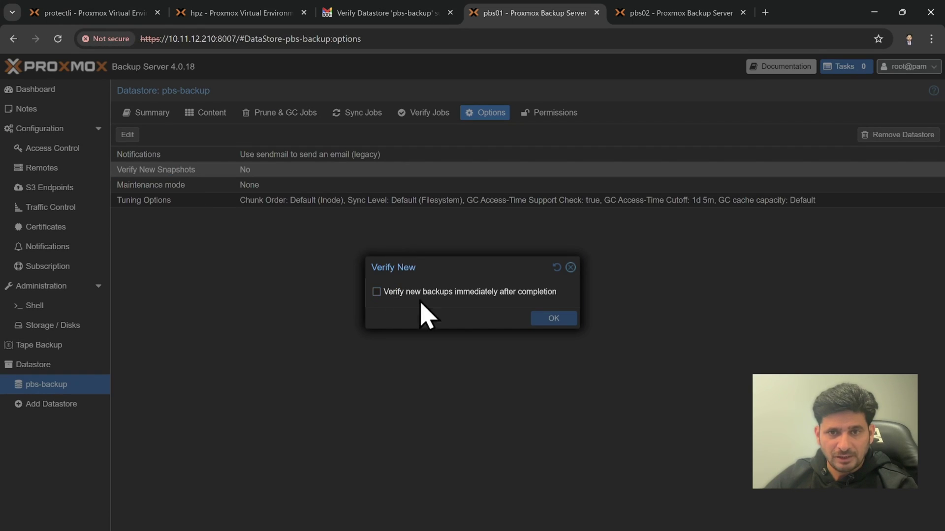
left_click(403, 293)
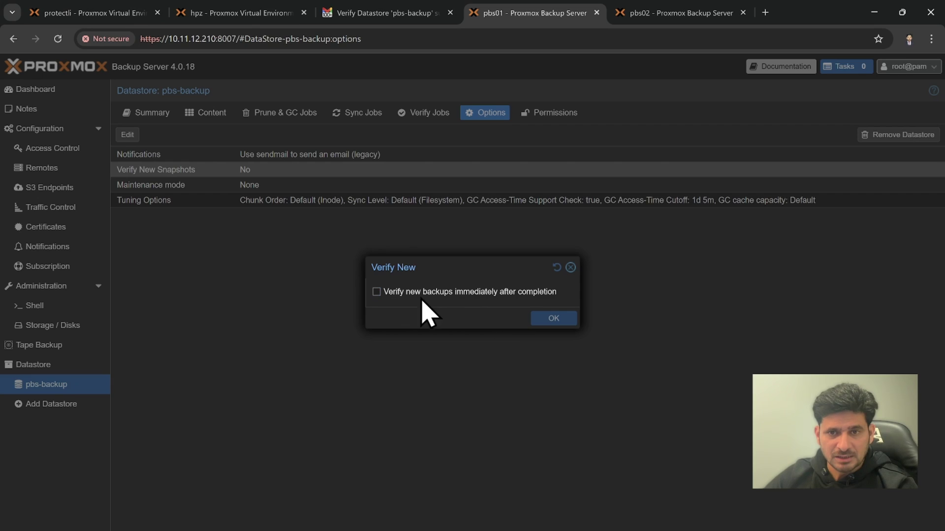
left_click(553, 318)
Review the maintenance mode and tuning options unchanged, then go to the pbs01 dashboard
left_click(355, 187)
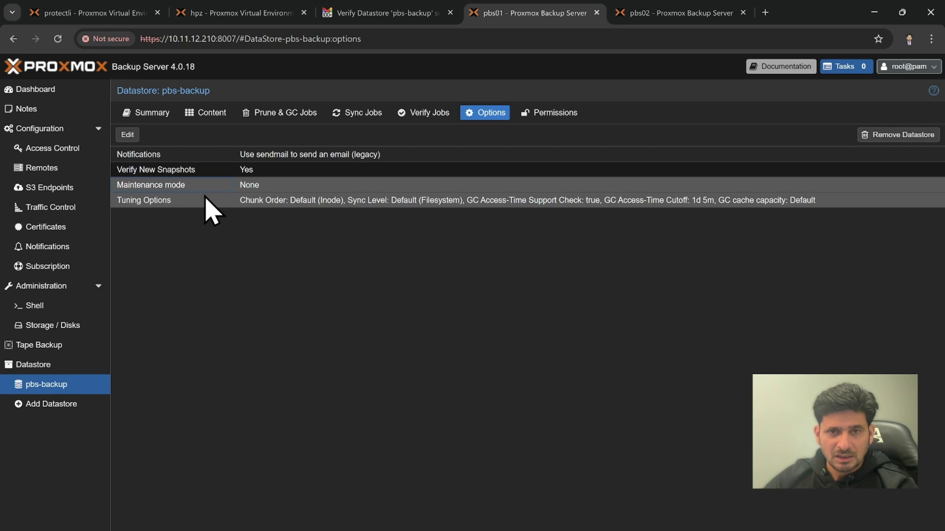
double_click(229, 187)
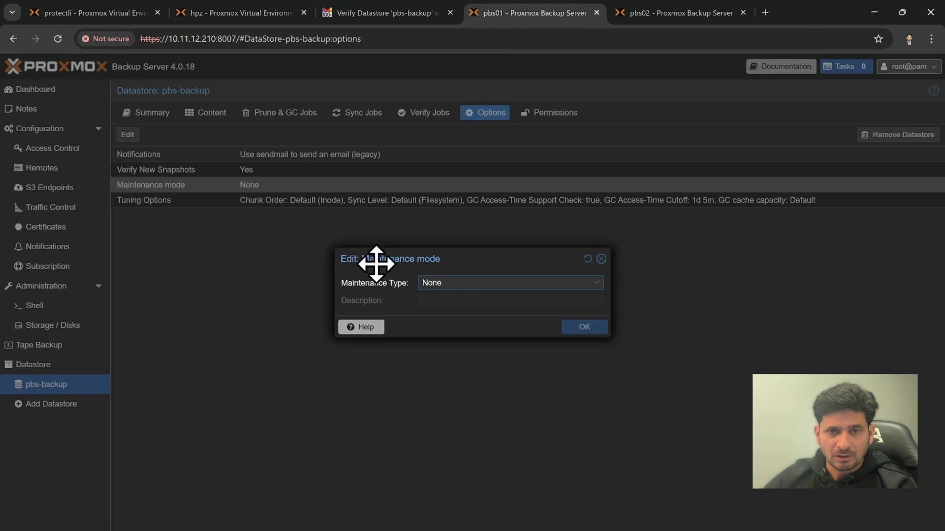
left_click(460, 284)
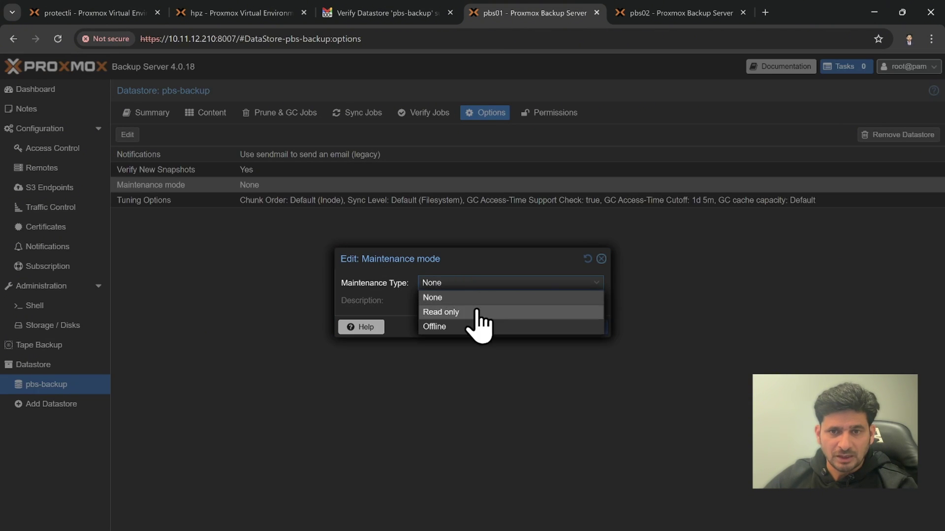
left_click(601, 260)
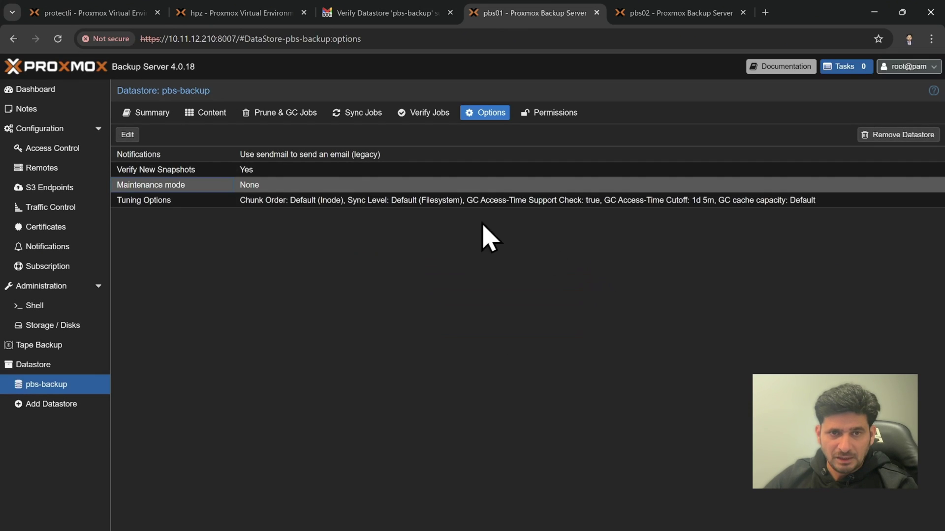
left_click(247, 206)
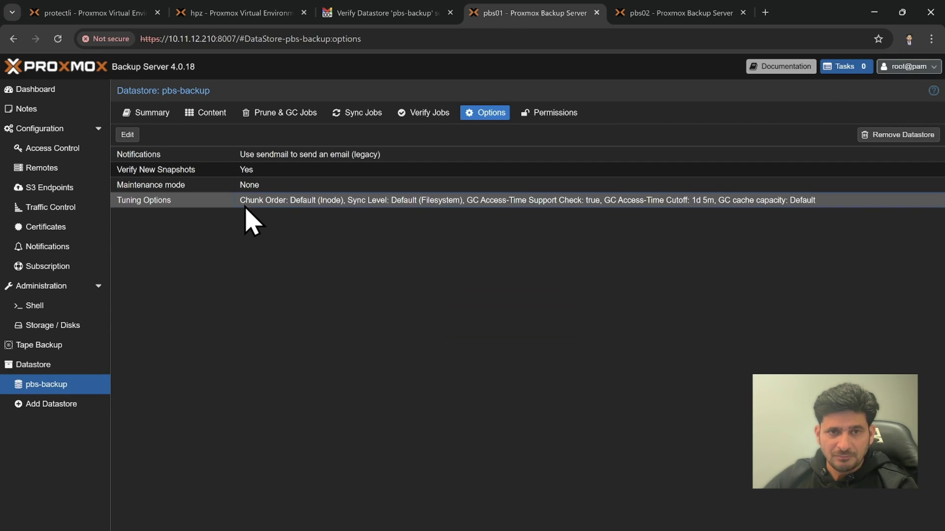
double_click(245, 205)
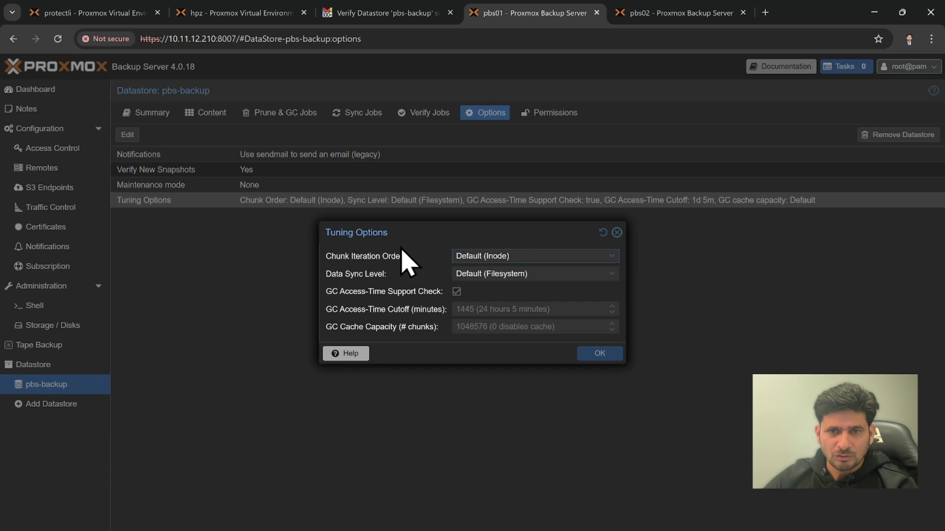
left_click(617, 234)
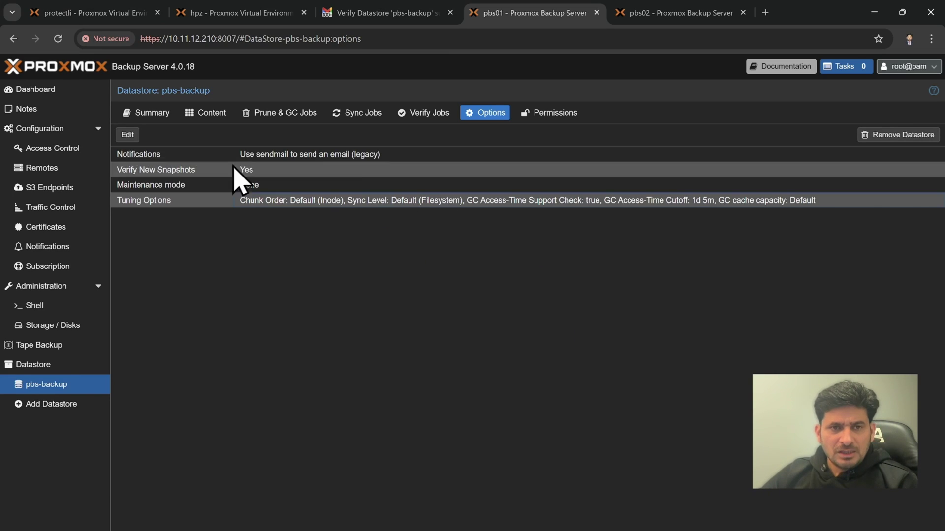
left_click(63, 92)
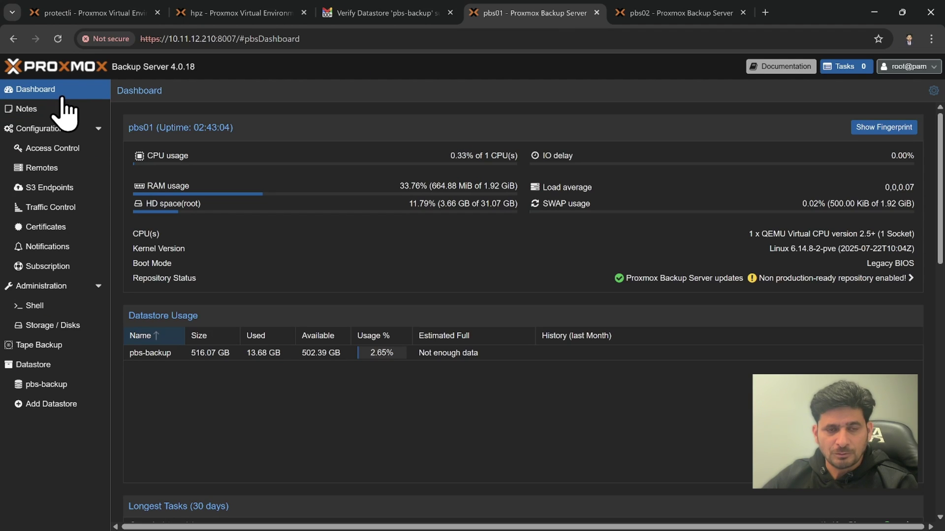
Check the pbs-backup datastore's Permissions and Summary tabs from Configuration
left_click(48, 135)
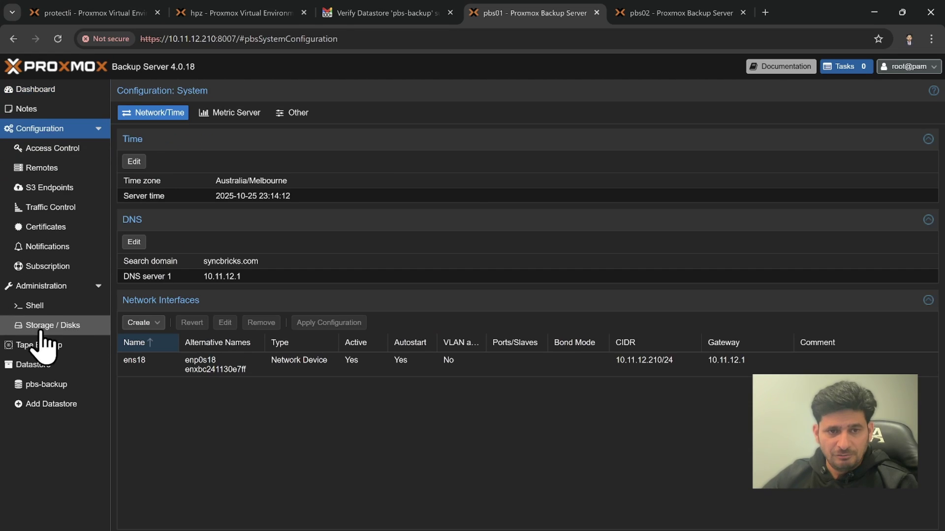
left_click(46, 385)
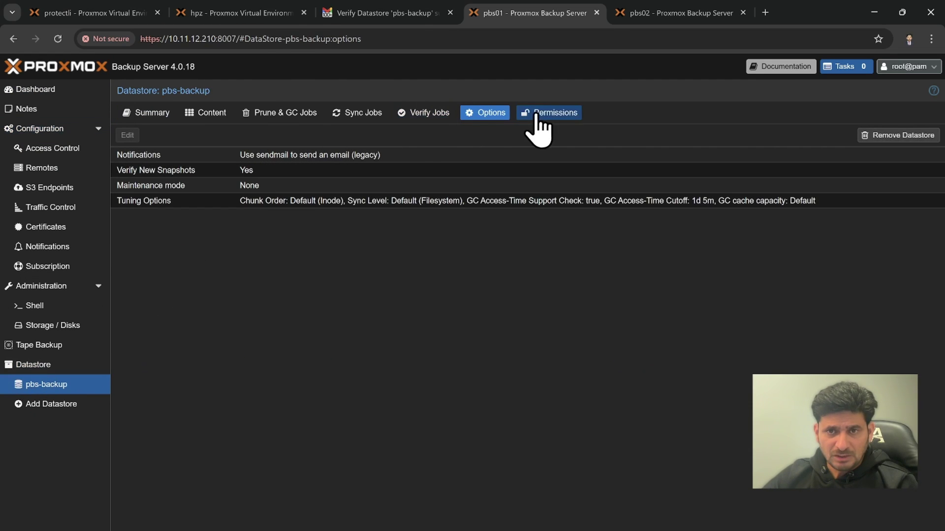
left_click(546, 116)
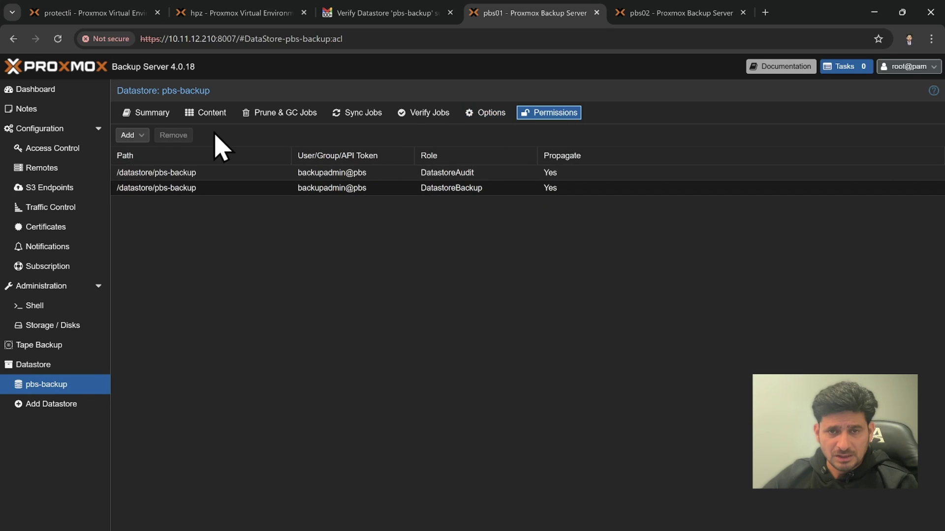
left_click(165, 113)
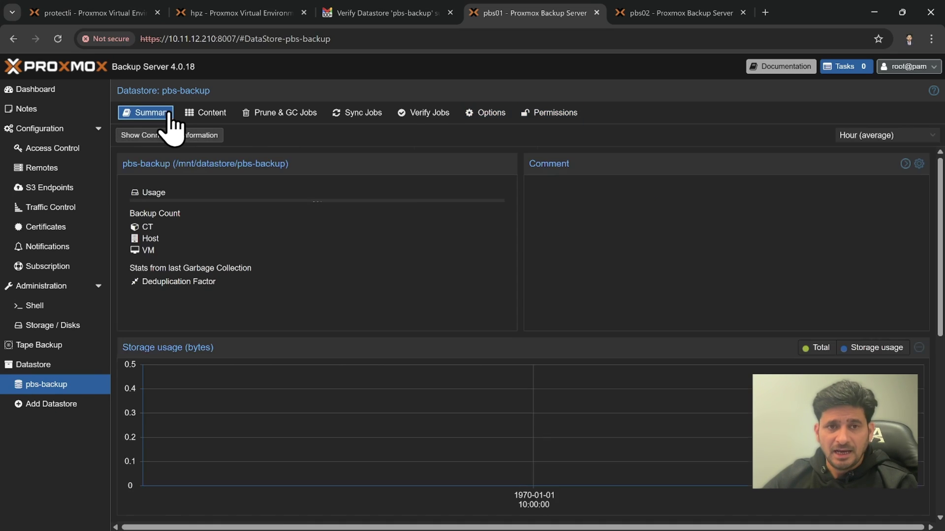
left_click(209, 20)
View the Datacenter's scheduled backup jobs on protectli, then bring up pbs02's pbs-backup content
left_click(114, 19)
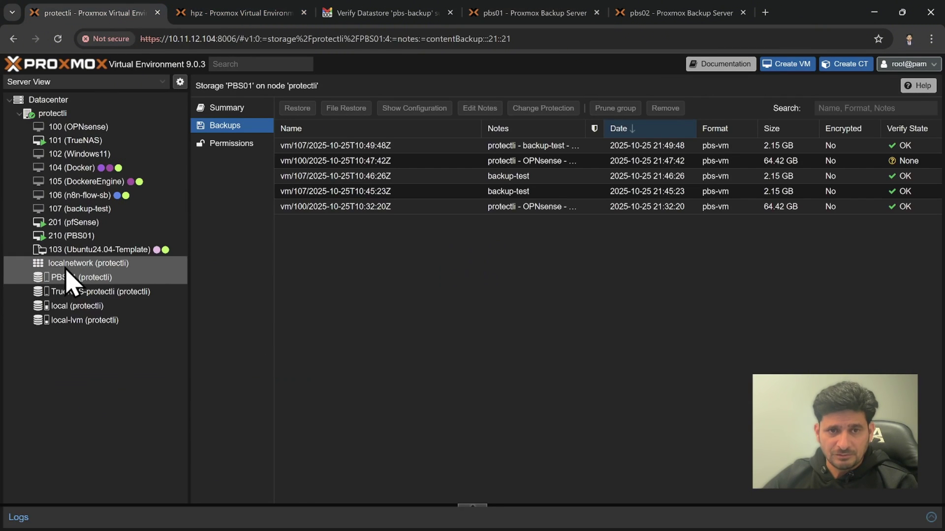
left_click(83, 101)
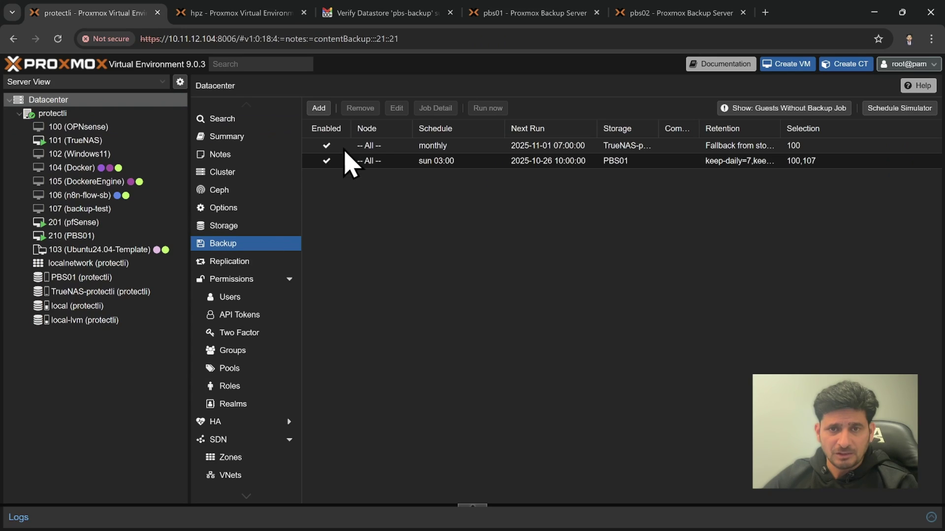
left_click(518, 19)
left_click(628, 20)
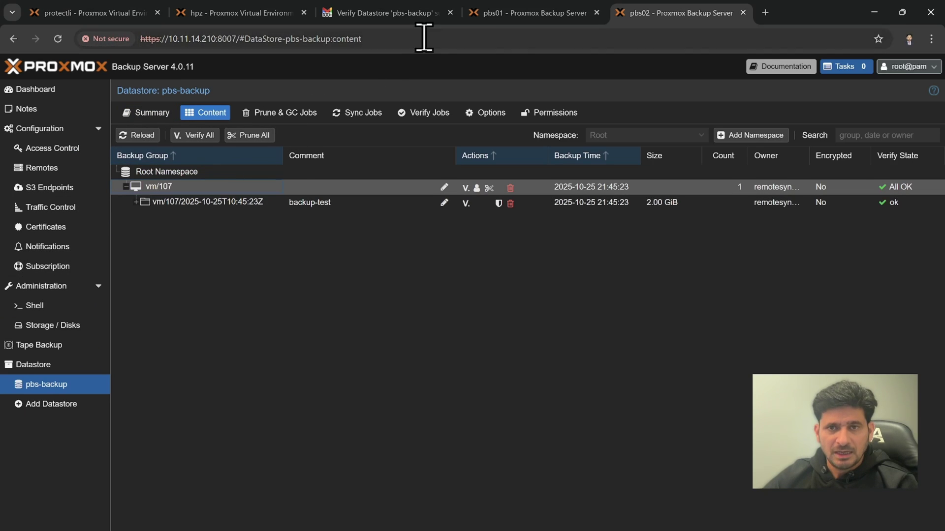
left_click(494, 20)
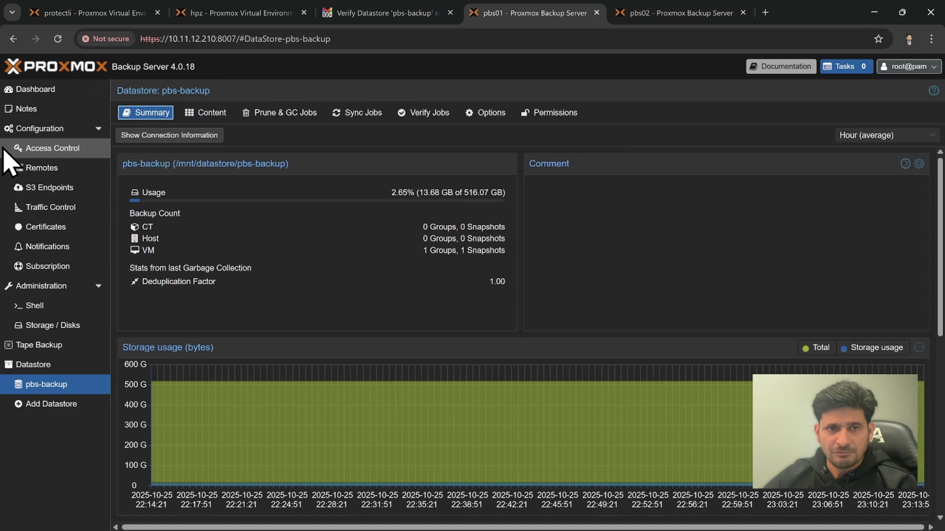
left_click(35, 170)
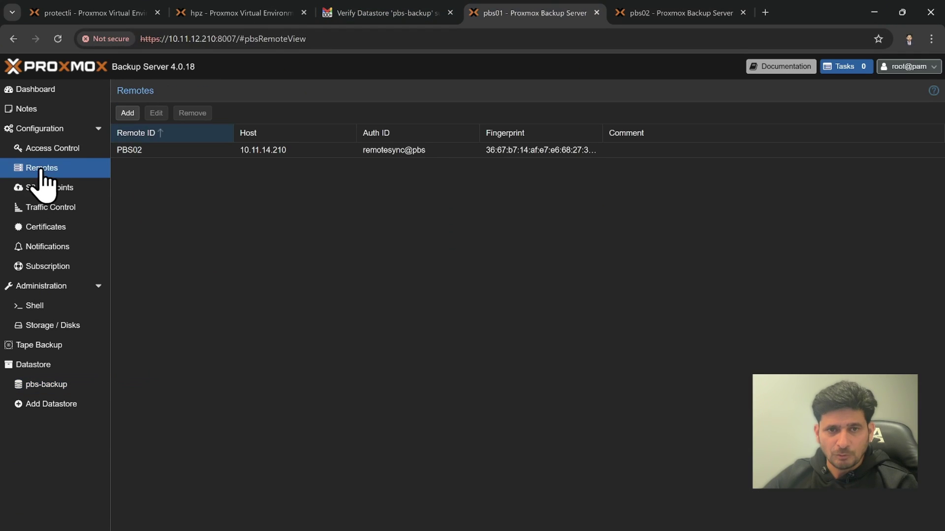
left_click(161, 151)
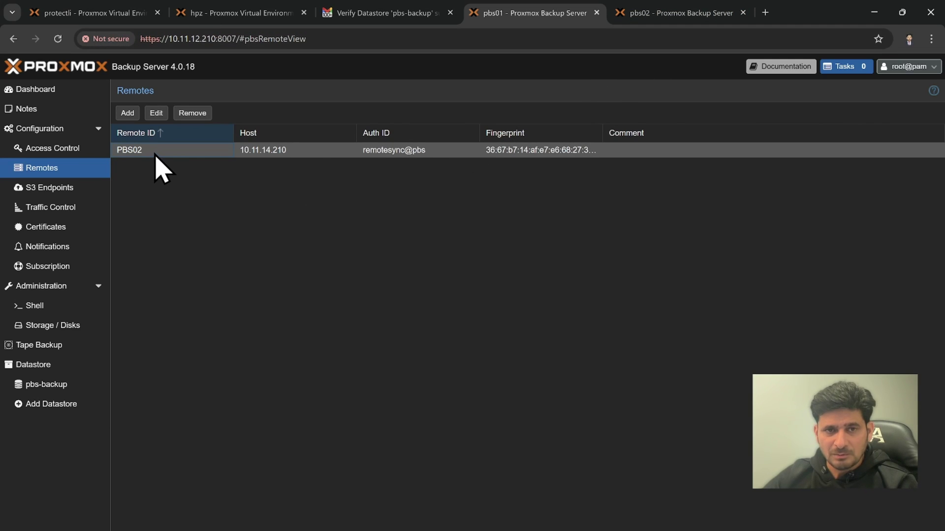
left_click(46, 388)
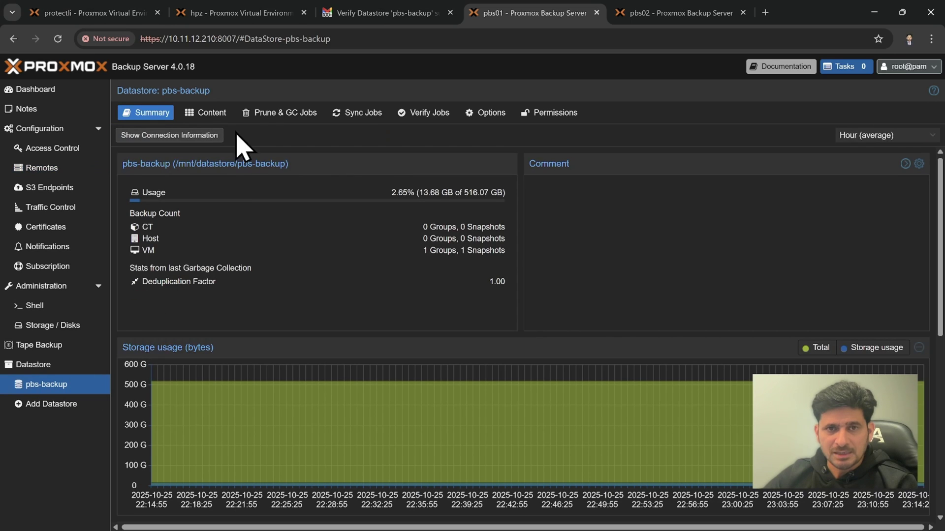
left_click(348, 118)
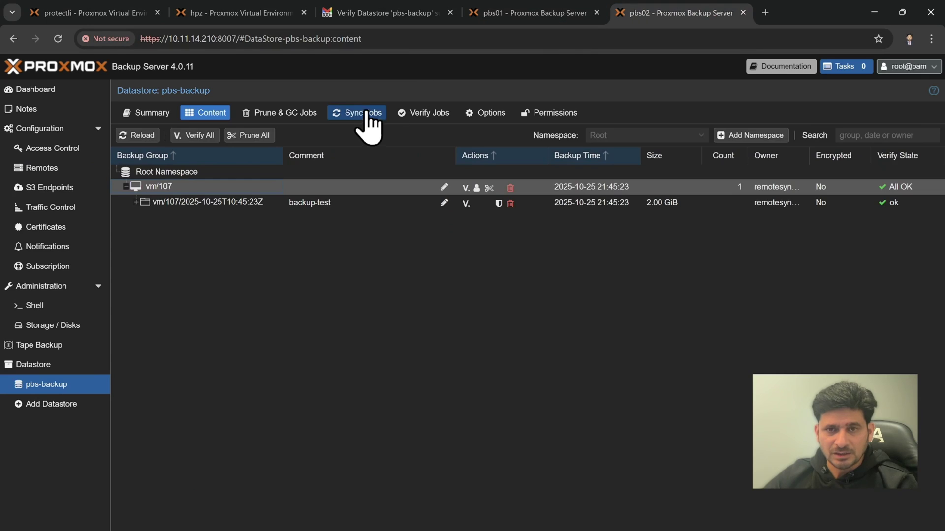
left_click(365, 118)
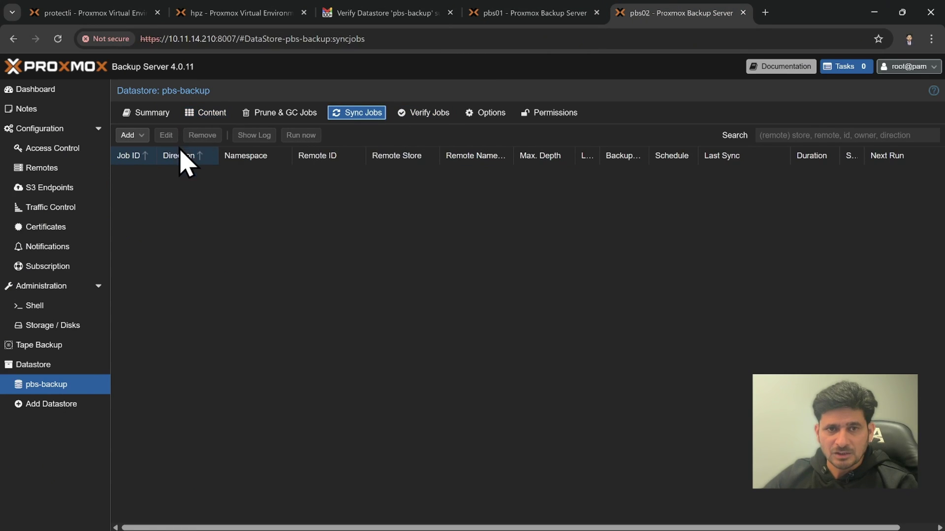
left_click(265, 117)
left_click(228, 118)
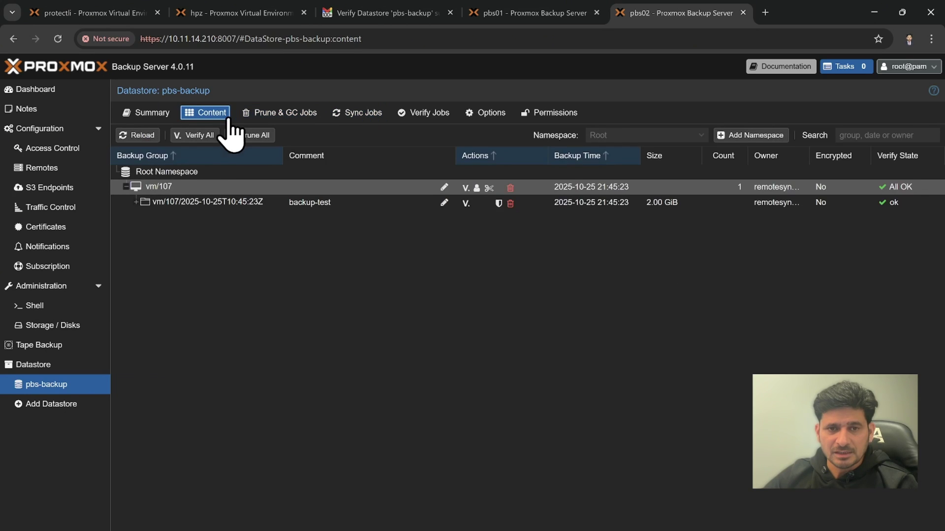